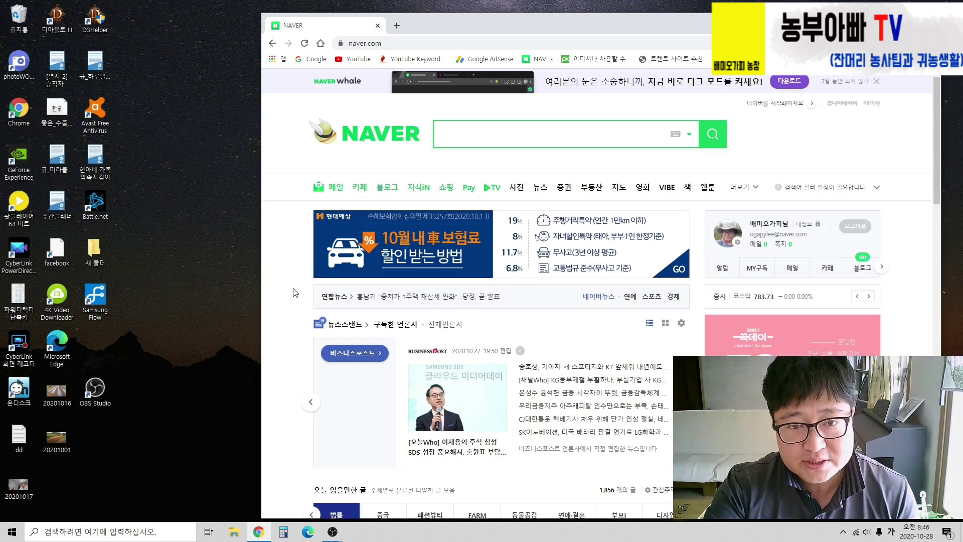
Step: Search Naver for "농업온" and open the 농업ON agricultural information service site from the results
left_click(523, 142)
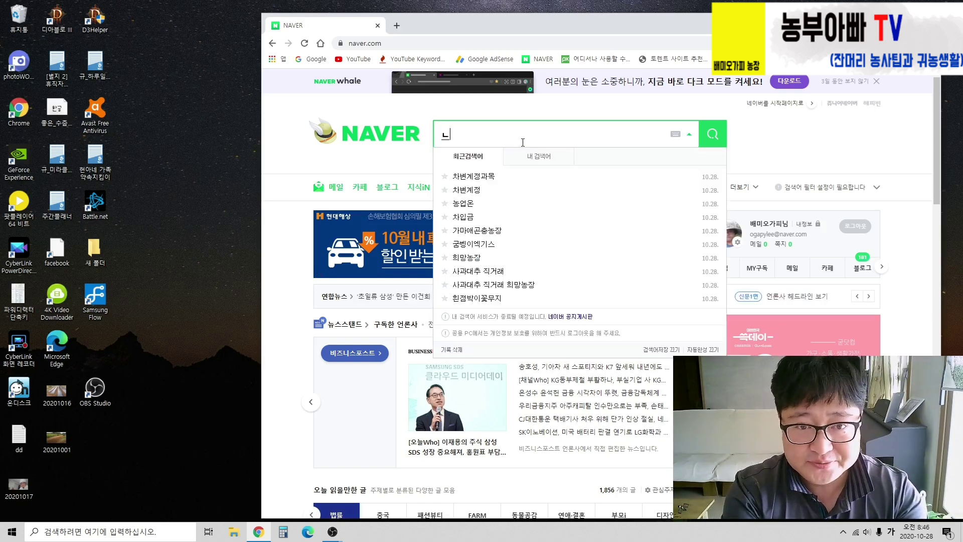
type("농업")
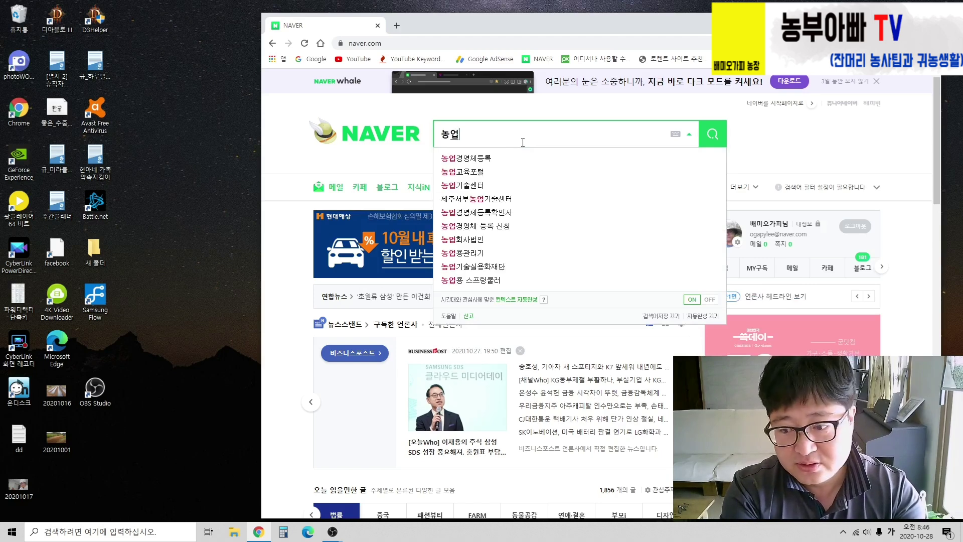
key("Hangul")
type("on")
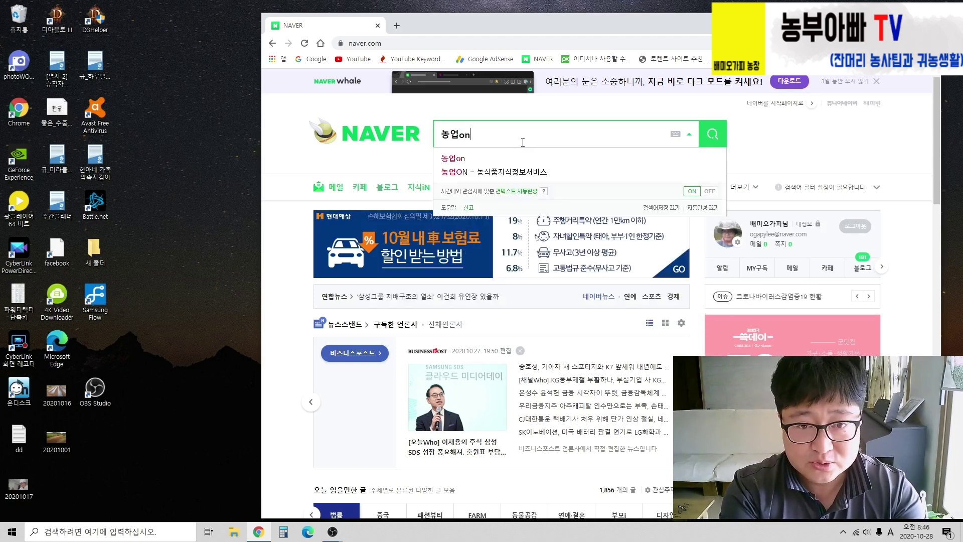
key("BackSpace")
key("BackSpace")
type("ㅇㅗㄴ")
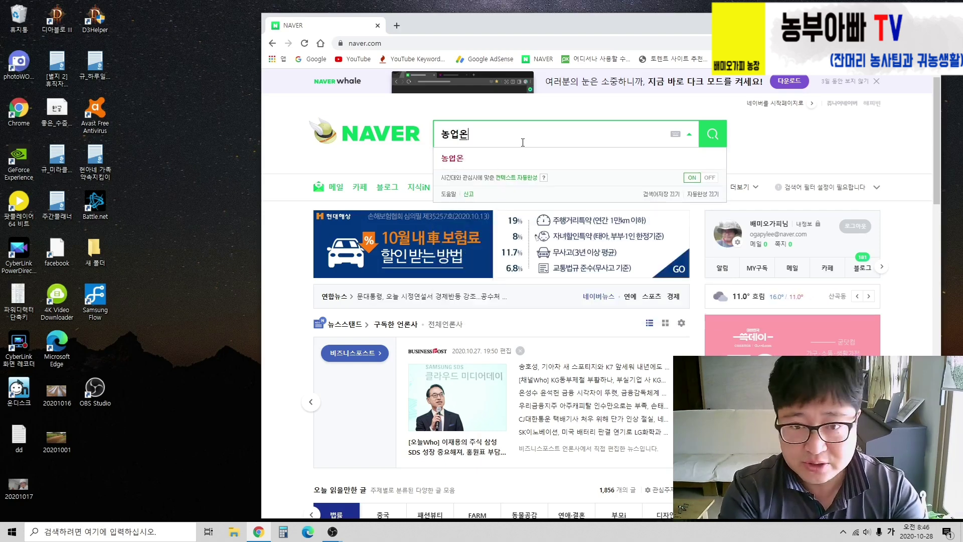
key("Return")
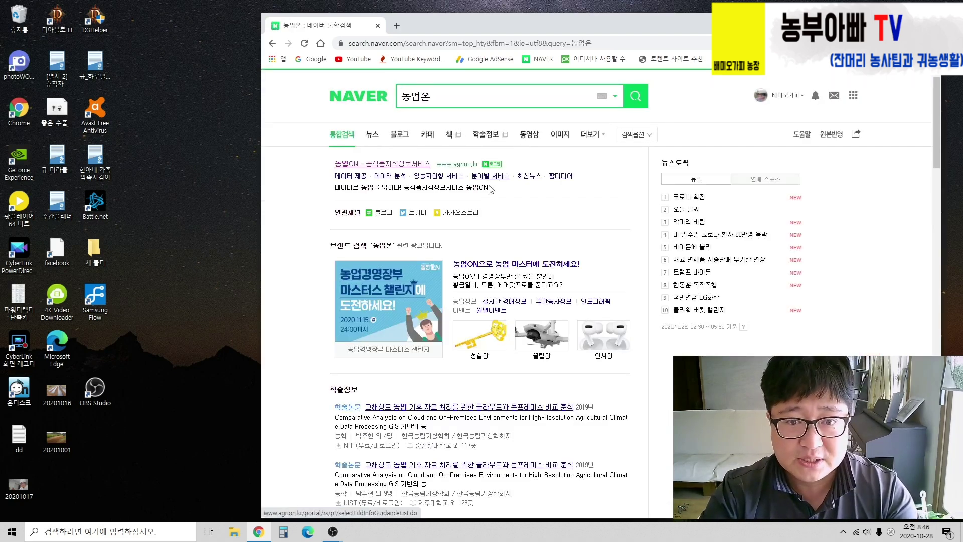
left_click(399, 165)
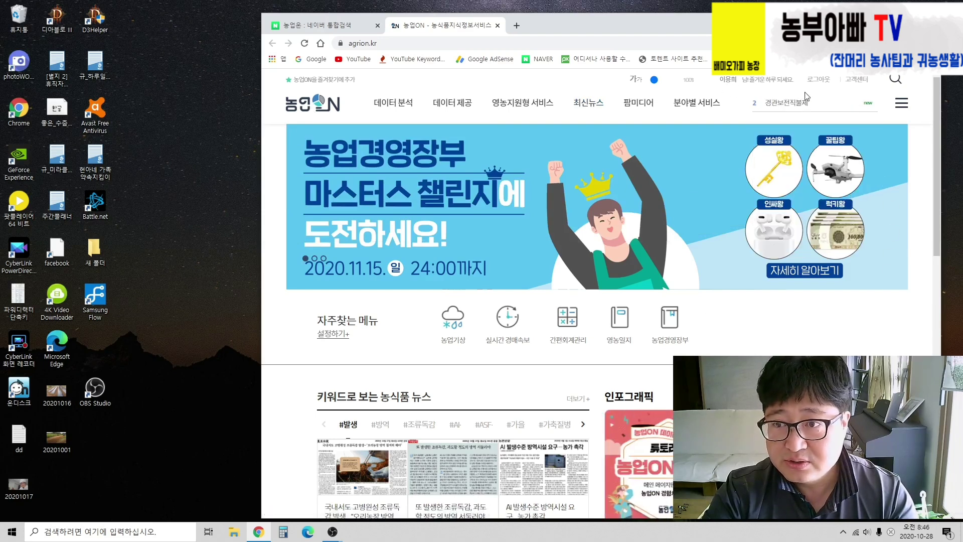
Step: Log out of the 농업ON account and open the membership registration page (회원가입)
left_click(818, 79)
left_click(653, 101)
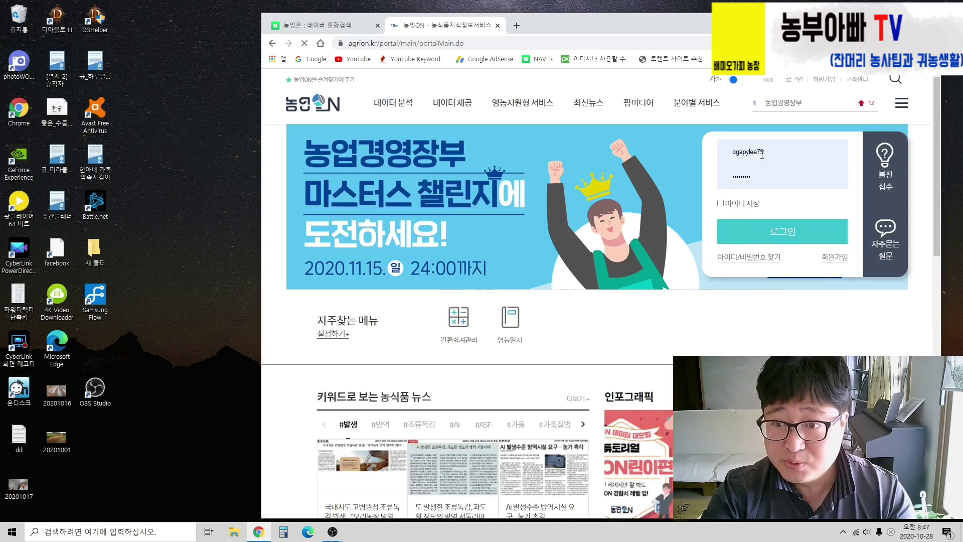
left_click(825, 87)
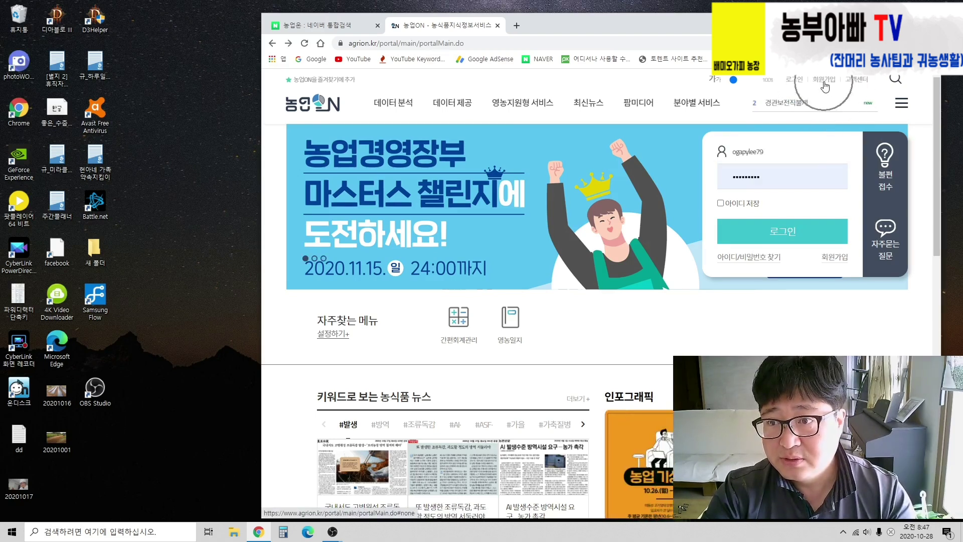
left_click(827, 86)
mouse_move(627, 122)
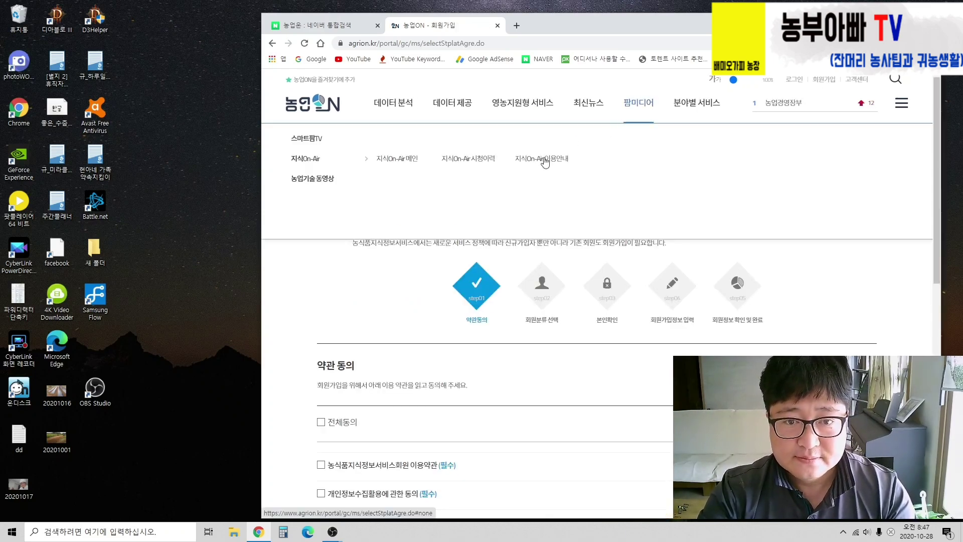
Step: Agree to all registration terms except the optional e-mail and SMS notifications, and submit the agreement
scroll(297, 279, "down", 4)
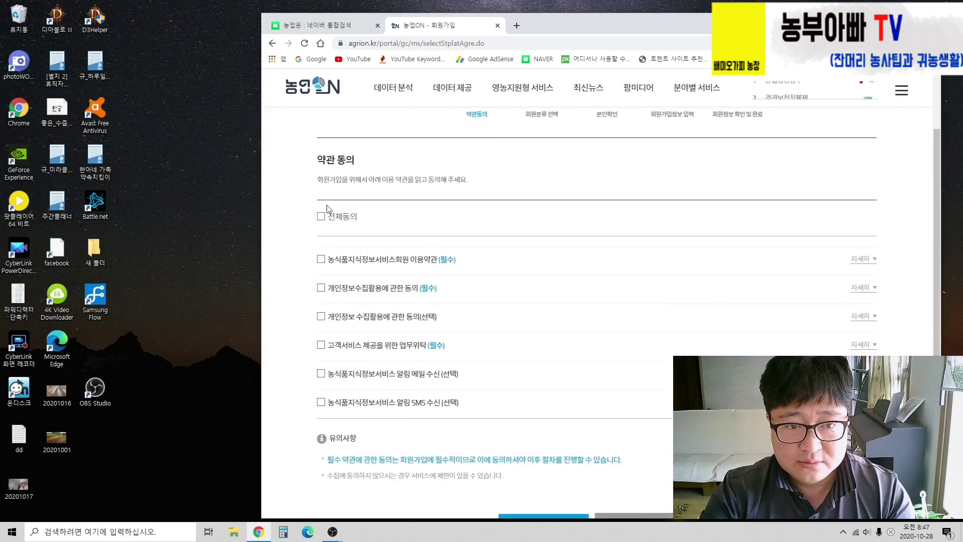
left_click(322, 217)
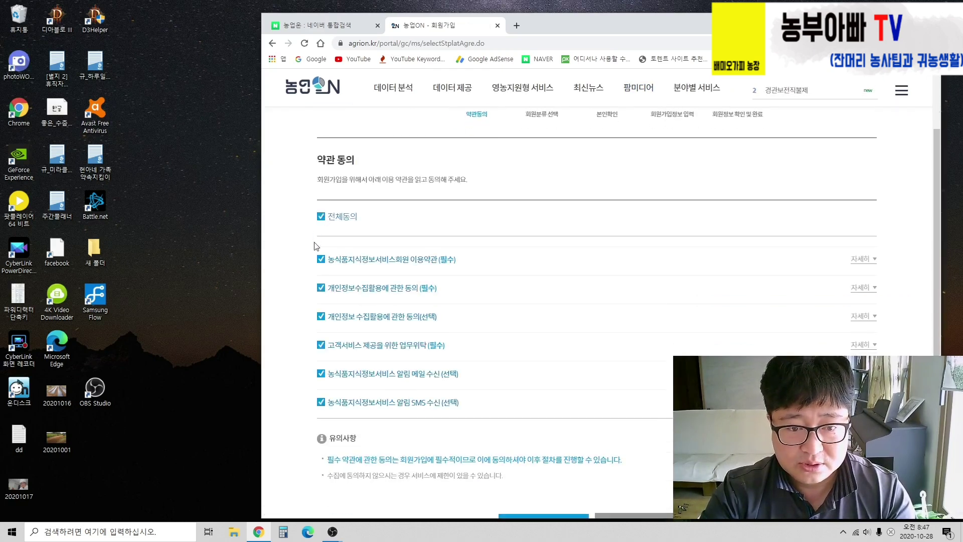
left_click(322, 374)
left_click(321, 402)
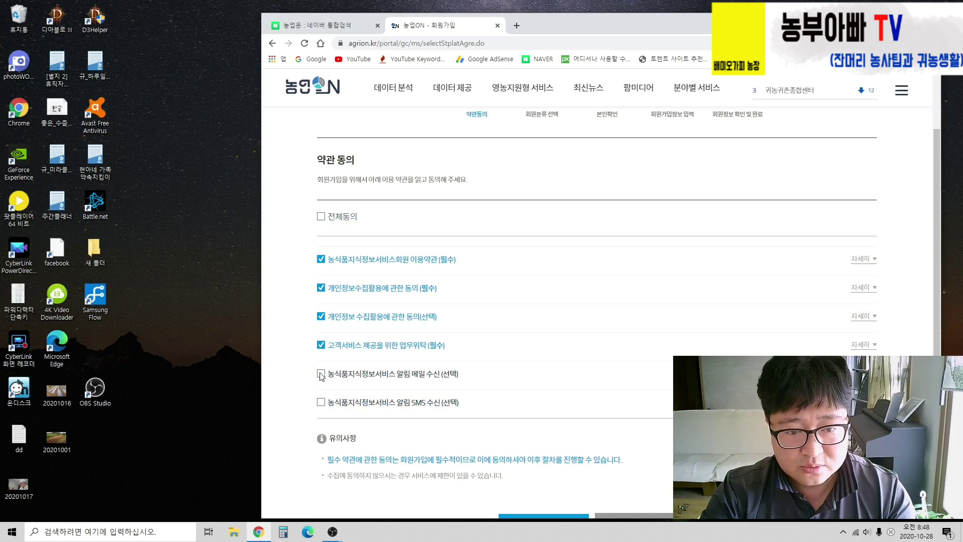
scroll(315, 369, "down", 3)
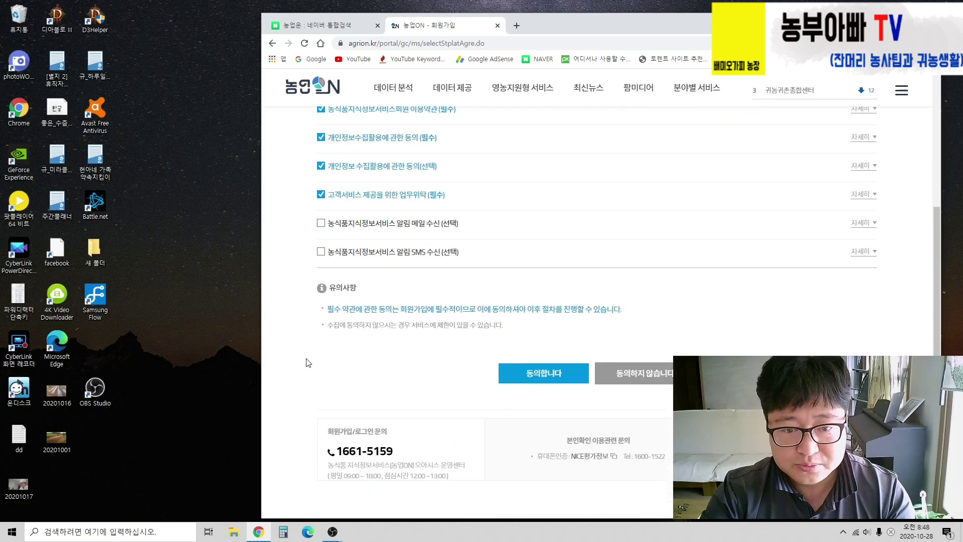
scroll(304, 350, "down", 1)
left_click(545, 321)
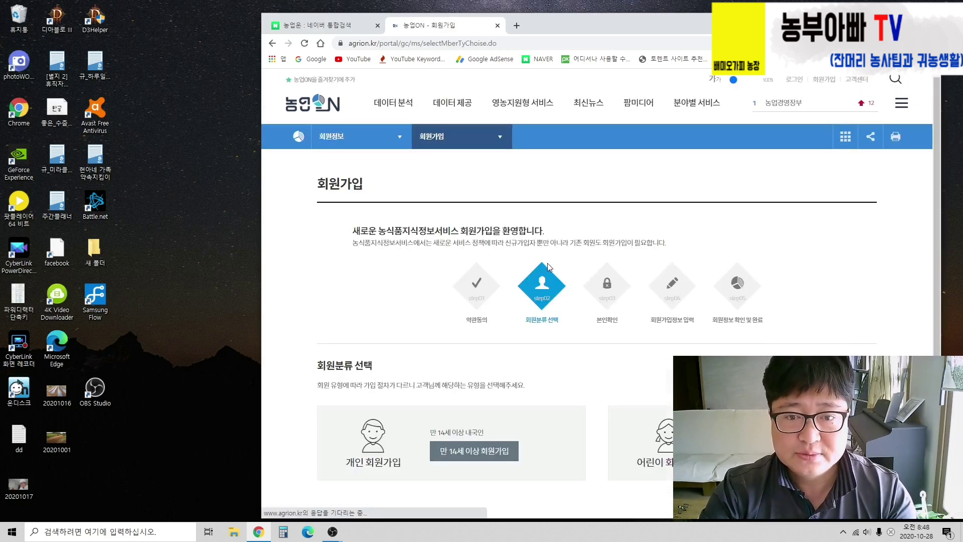
Step: Choose individual membership for ages 14 and over and start mobile phone identity verification, dismissing the browser notice
scroll(548, 263, "down", 5)
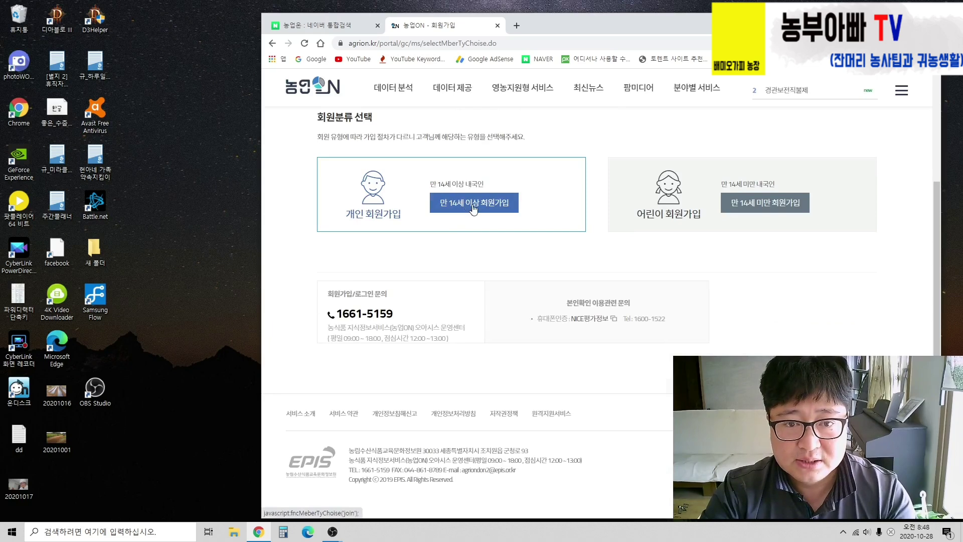
scroll(475, 210, "up", 1)
left_click(471, 257)
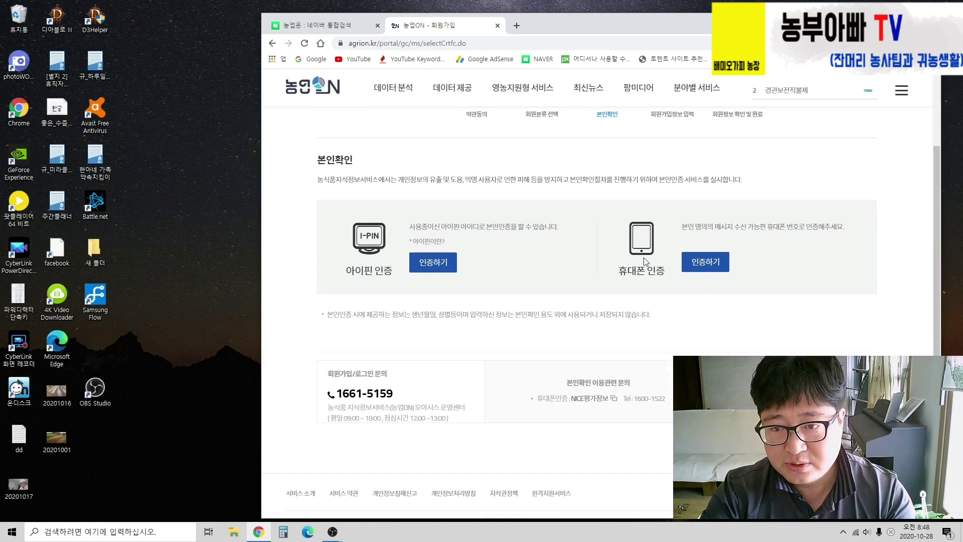
left_click(699, 260)
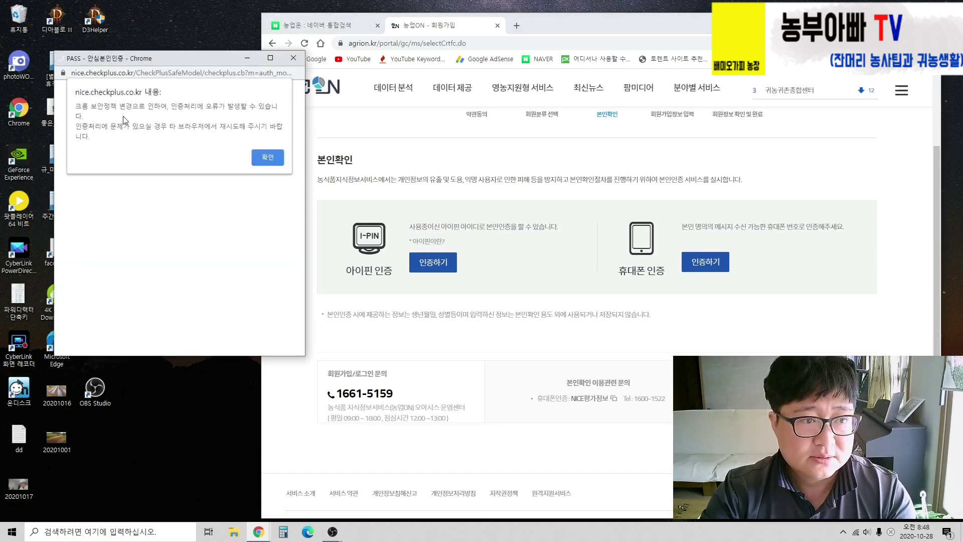
left_click(267, 157)
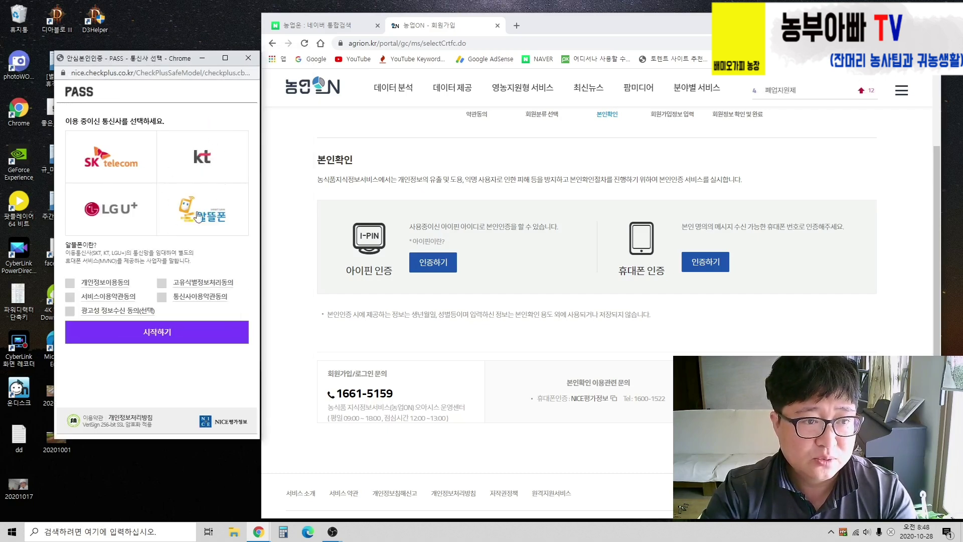
Step: Select KT as the carrier, accept the four required consents without the optional advertising one, and start PASS verification
left_click(195, 164)
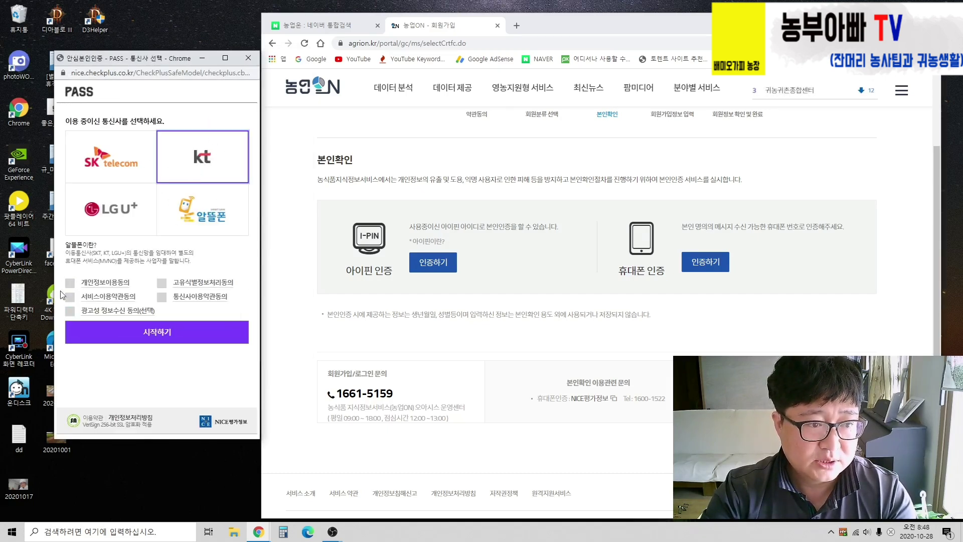
left_click(70, 283)
left_click(69, 296)
left_click(162, 296)
left_click(162, 283)
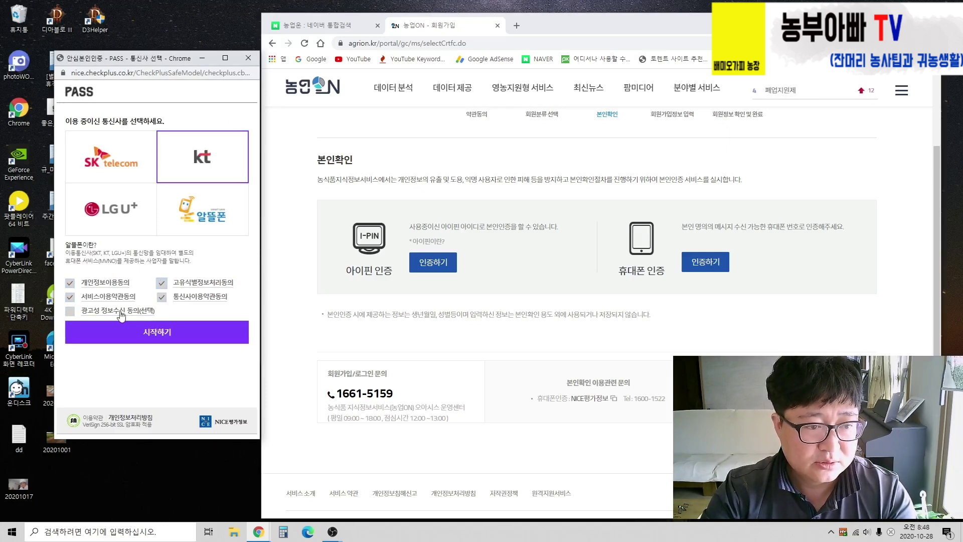
left_click(159, 335)
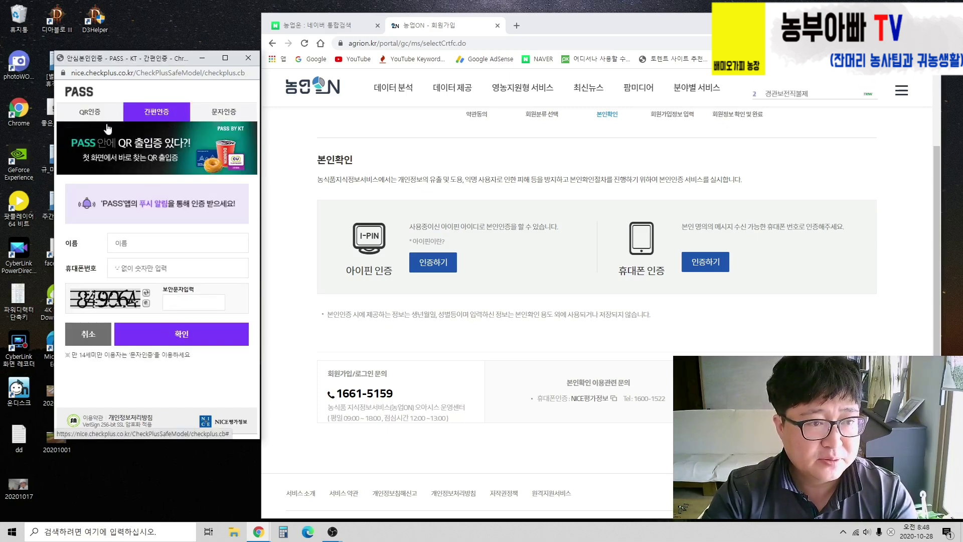
Step: Switch to text message verification (문자인증), enter the applicant's name, and close the verification window
left_click(214, 120)
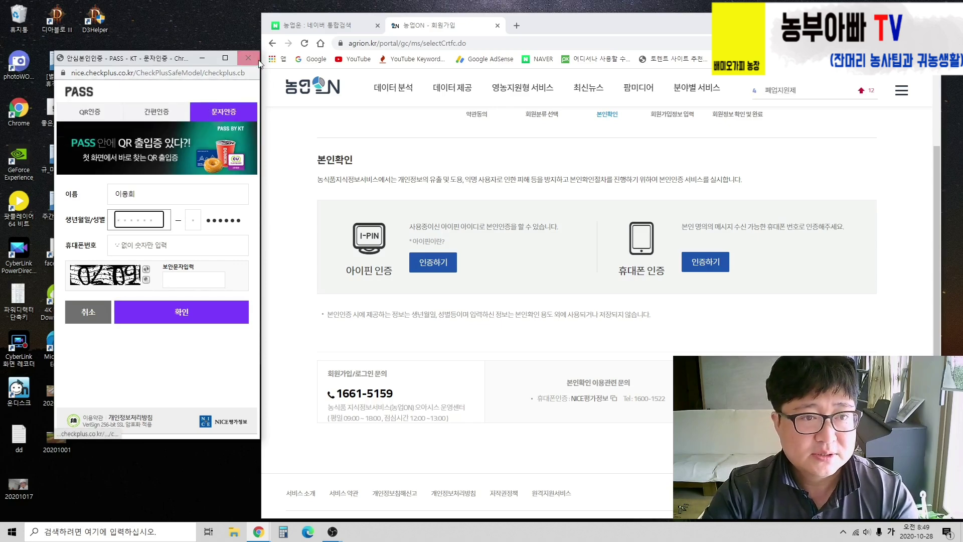
left_click_drag(178, 61, 149, 60)
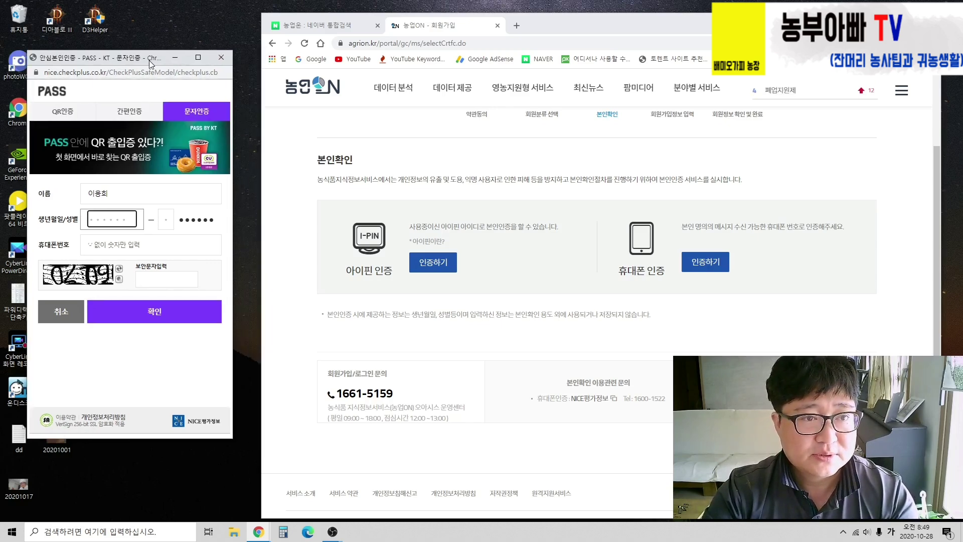
left_click(222, 58)
Step: Open the login form and sign in to 농업ON with the saved account ID and password
scroll(717, 181, "up", 4)
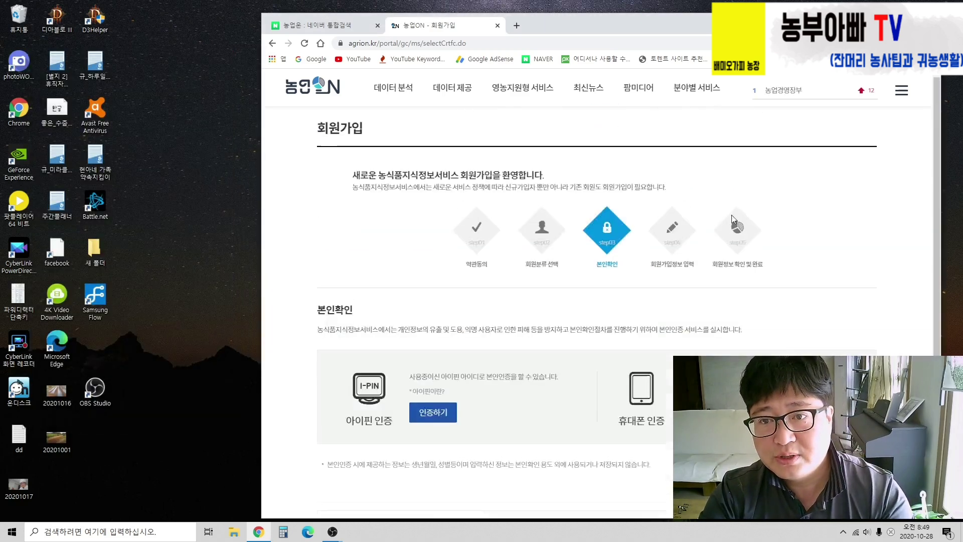
left_click(802, 81)
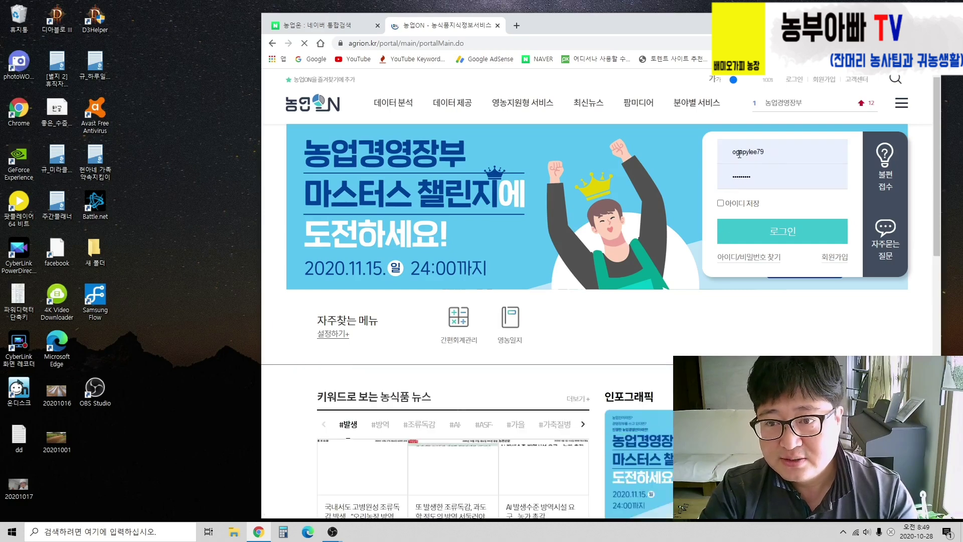
left_click(740, 153)
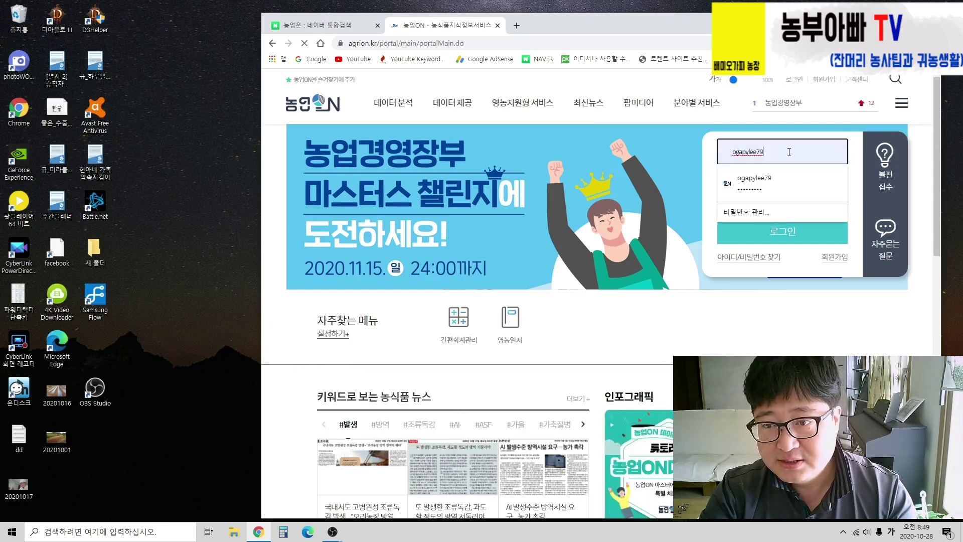
left_click(786, 183)
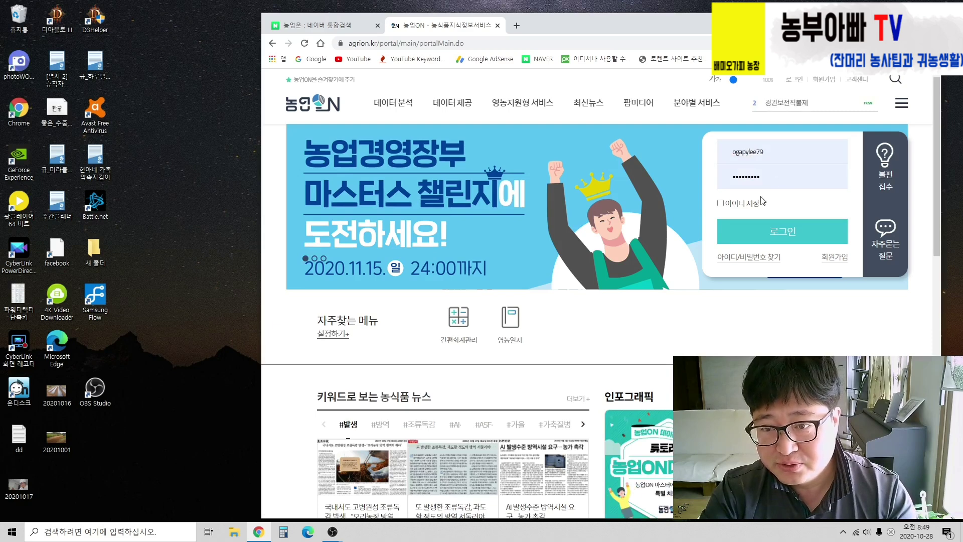
left_click(726, 204)
left_click(780, 230)
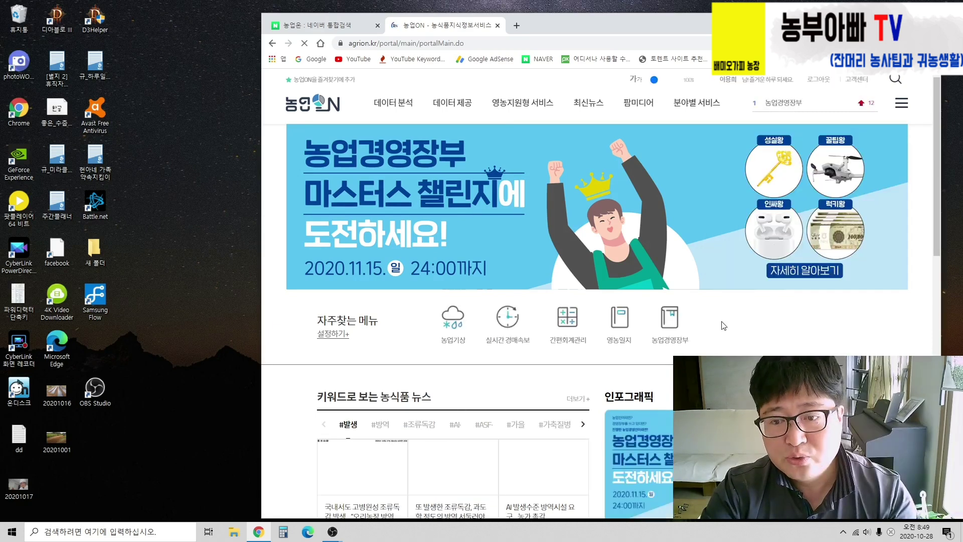
Step: Examine the home page sections, including food news, weekly price trends, the management ledger, and the public data list
scroll(582, 276, "down", 5)
scroll(588, 278, "down", 3)
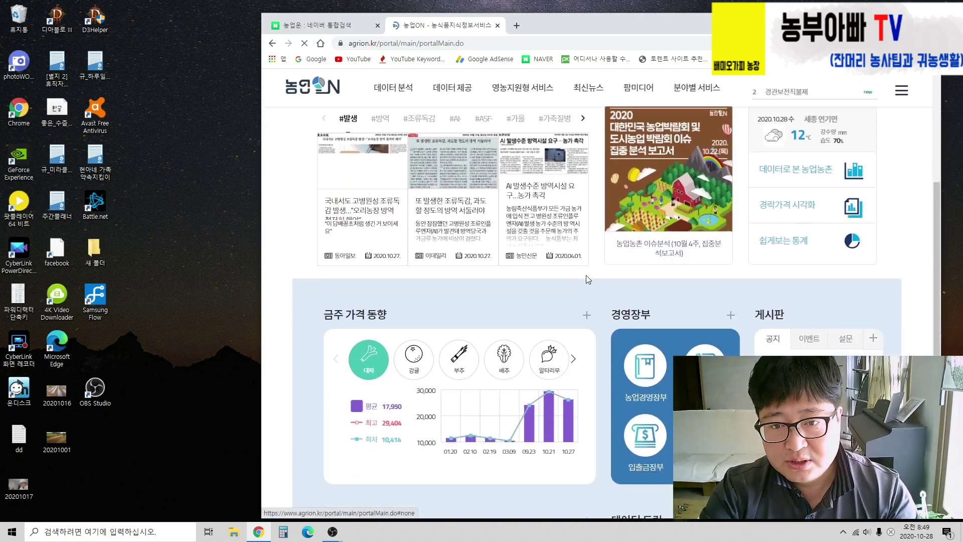
scroll(590, 277, "down", 2)
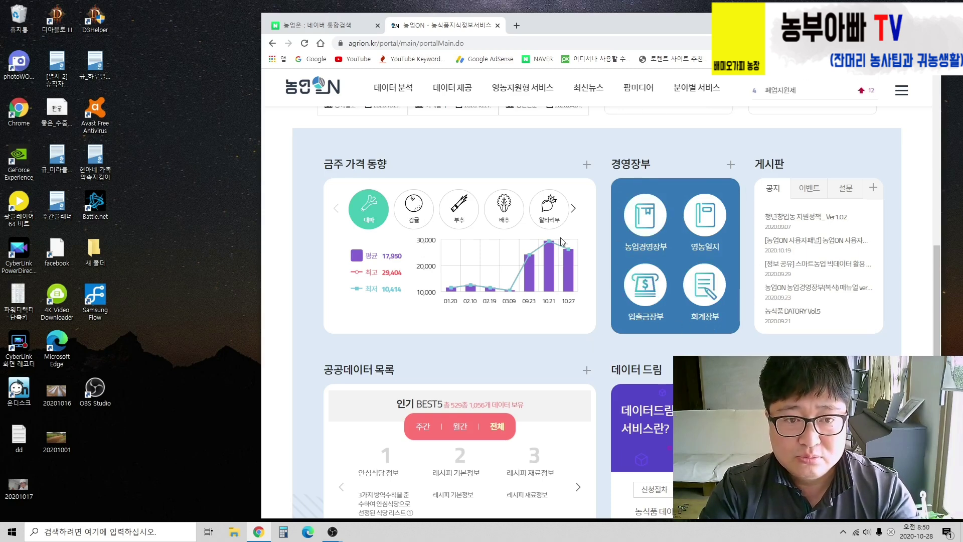
scroll(502, 296, "down", 3)
scroll(590, 349, "up", 1)
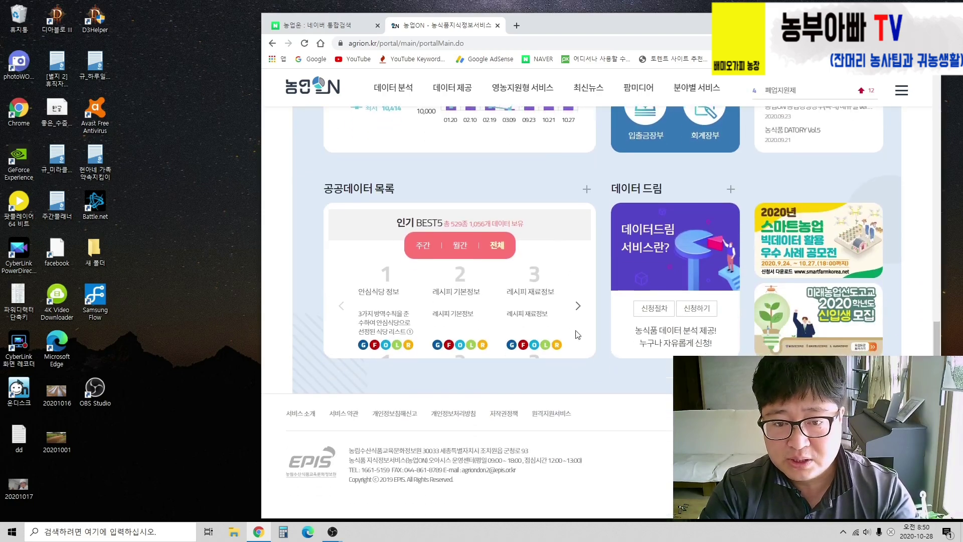
scroll(589, 349, "up", 1)
scroll(616, 308, "up", 4)
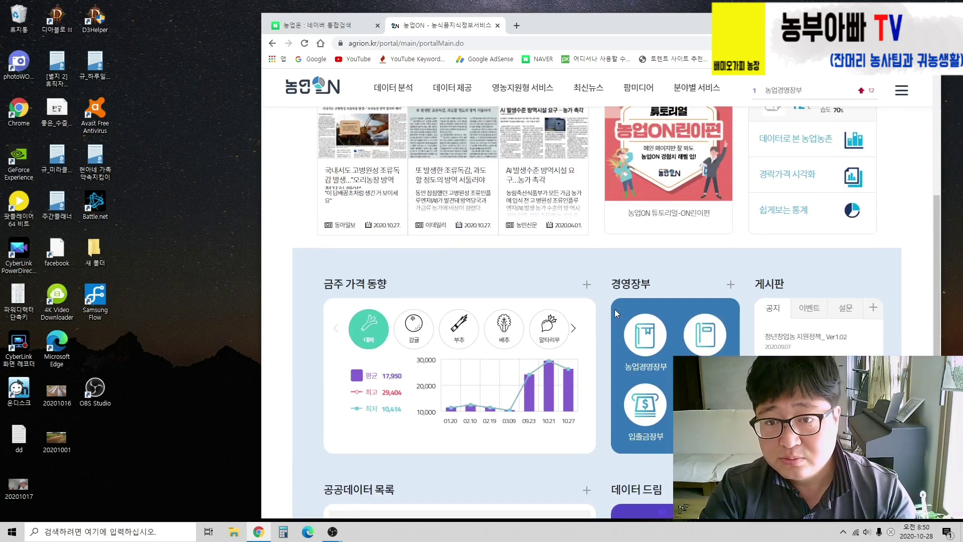
scroll(611, 315, "up", 1)
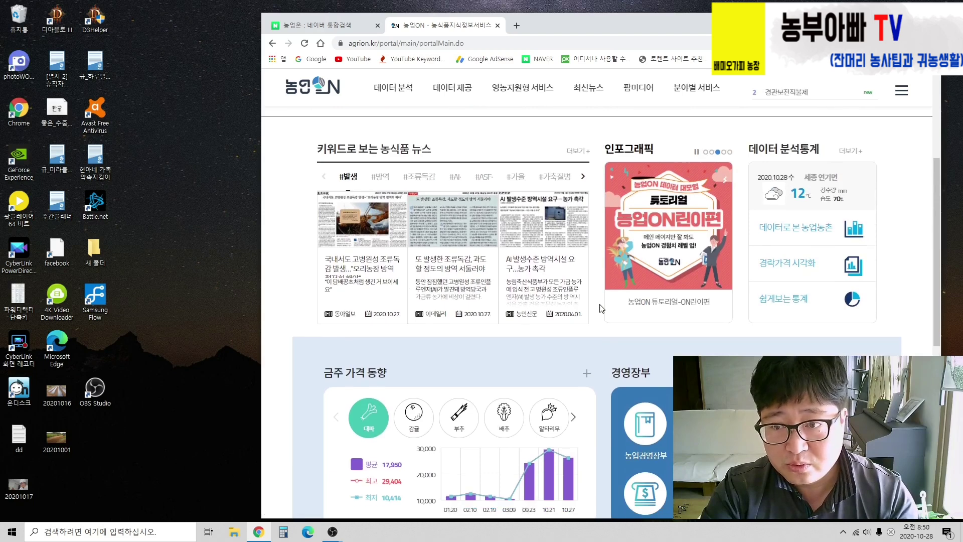
scroll(601, 308, "down", 1)
scroll(600, 301, "down", 1)
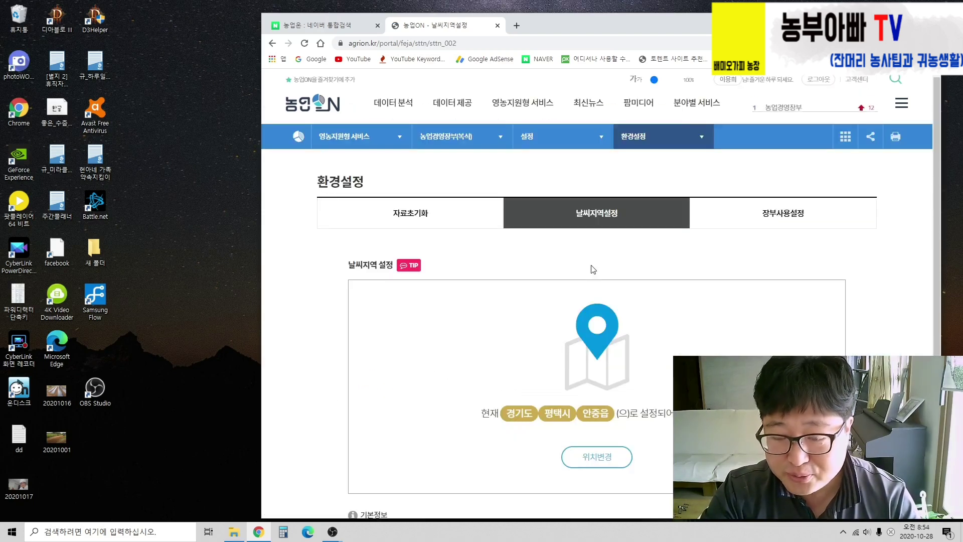
scroll(556, 240, "down", 2)
scroll(554, 241, "up", 2)
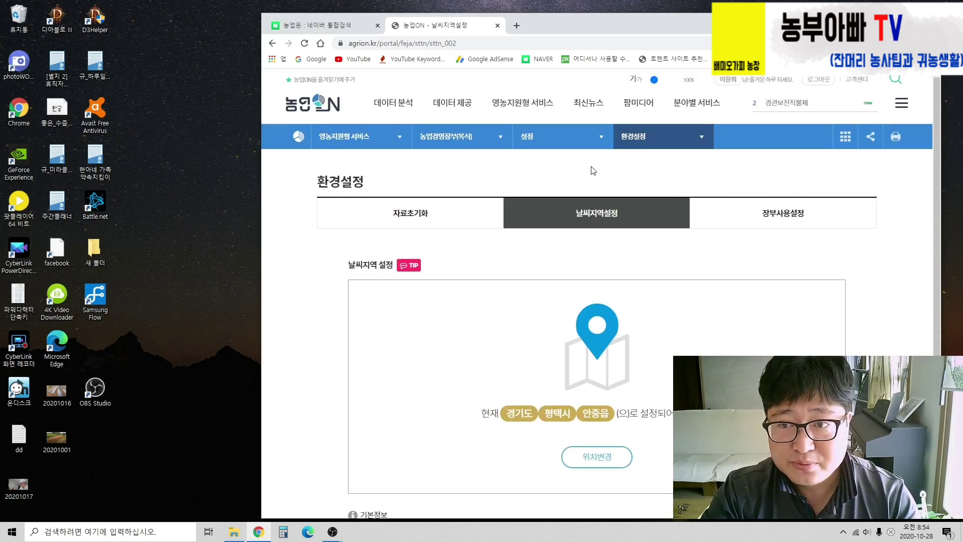
Step: Open the customer center (고객센터) notice board (공지사항) and find the ledger manual post
left_click(858, 82)
left_click(860, 84)
key("ctrl")
key("ctrl")
key("ctrl")
left_click(859, 83)
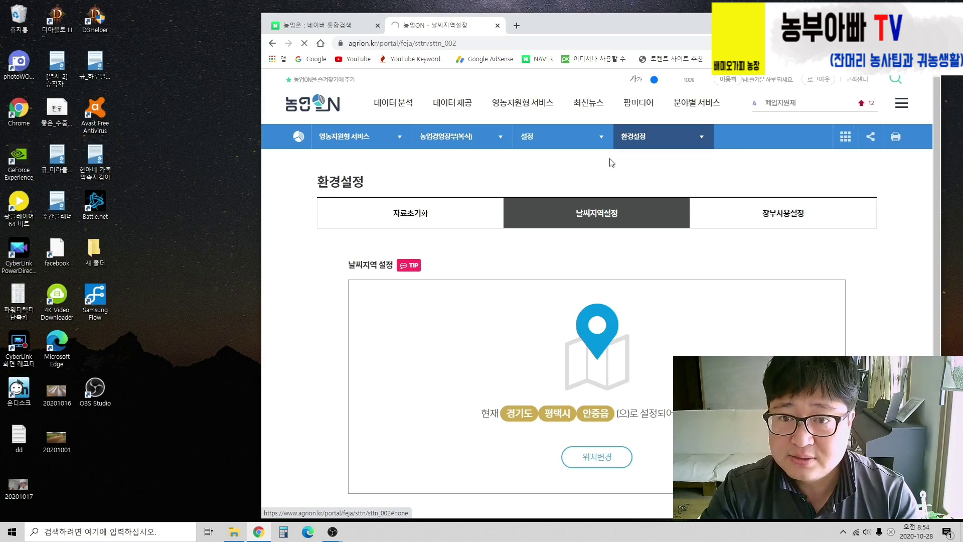
scroll(475, 205, "down", 2)
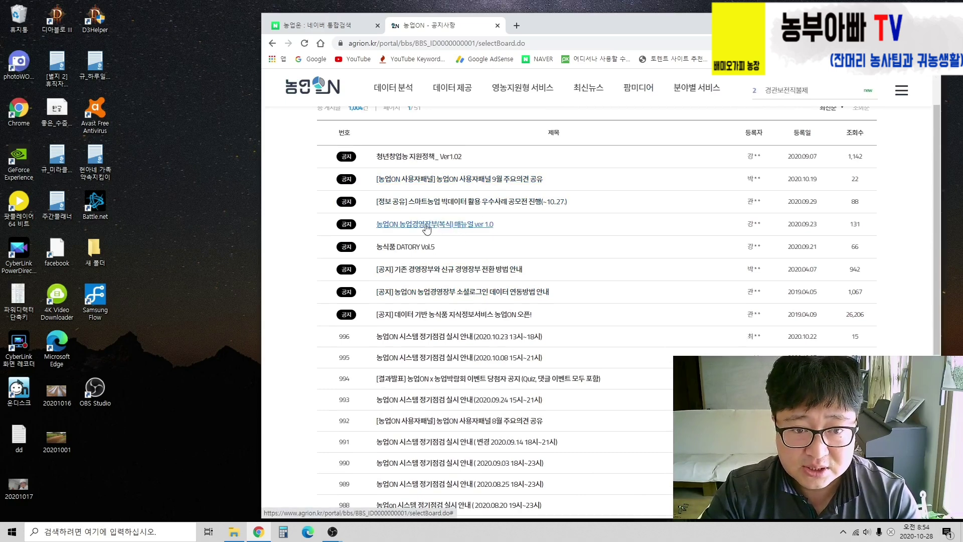
Step: Open the notice "농업ON 농업경영장부(복식) 매뉴얼 ver 1.0" and select its attached PDF manual
left_click(405, 230)
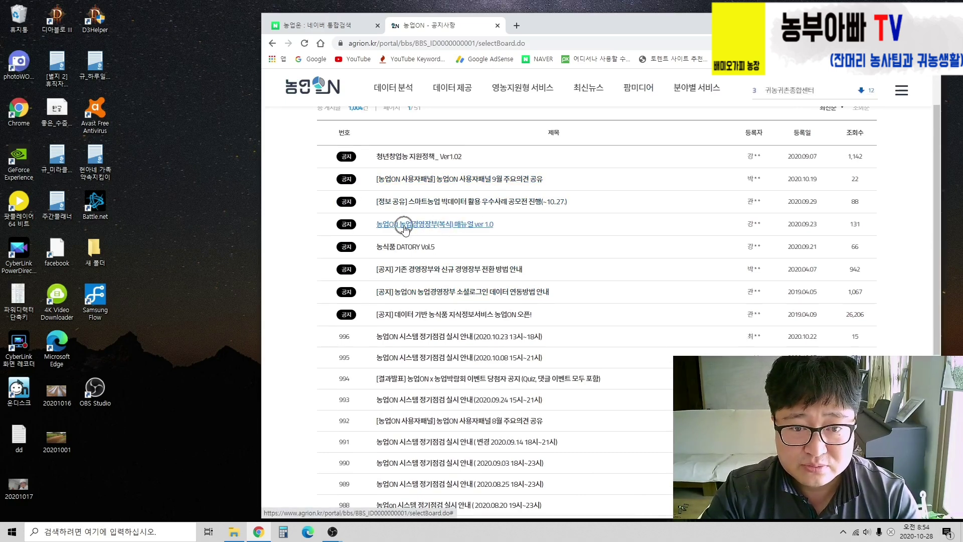
key("ctrl")
key("ctrl")
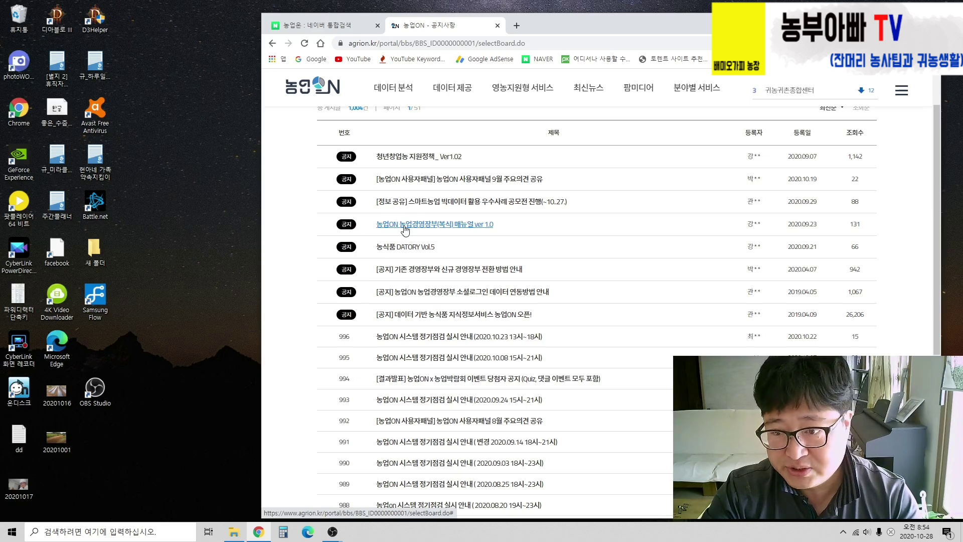
left_click(405, 230)
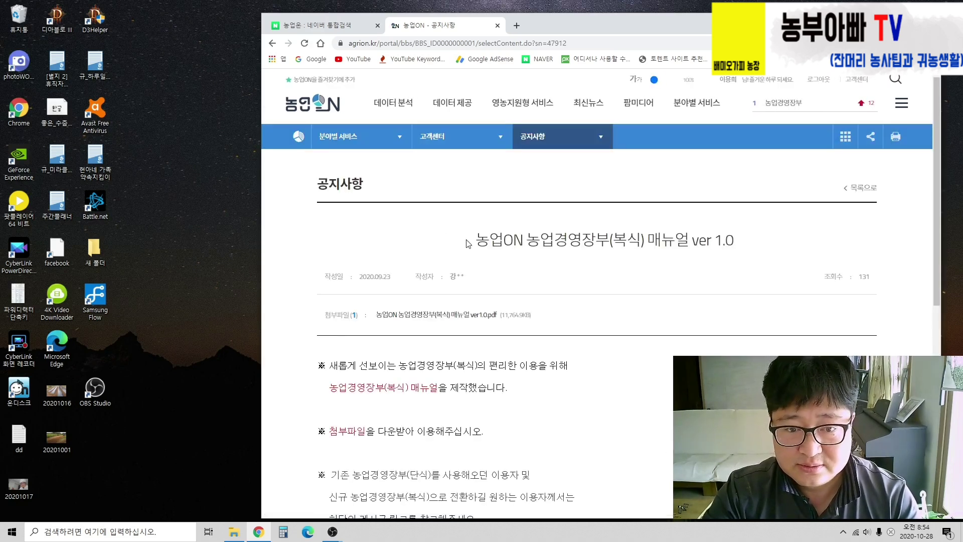
scroll(445, 236, "down", 2)
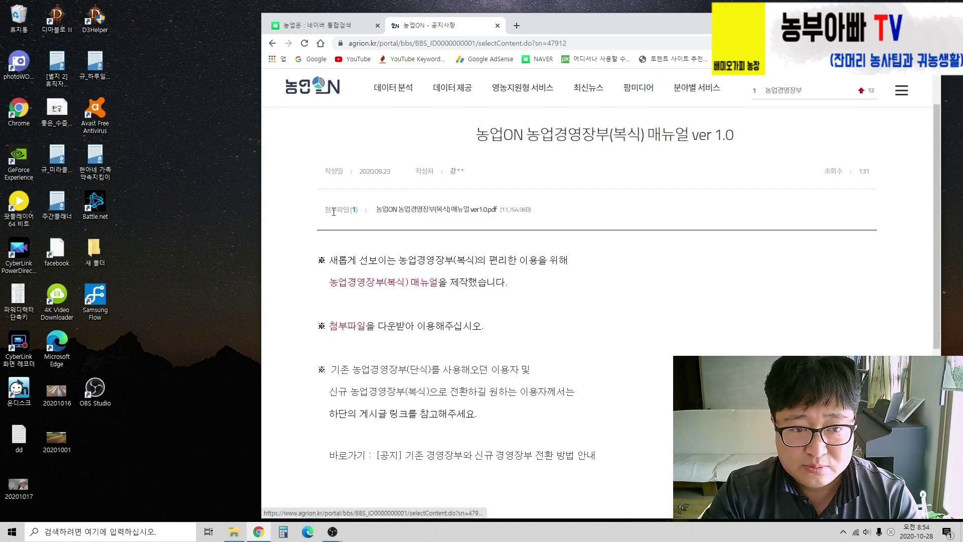
left_click(443, 210)
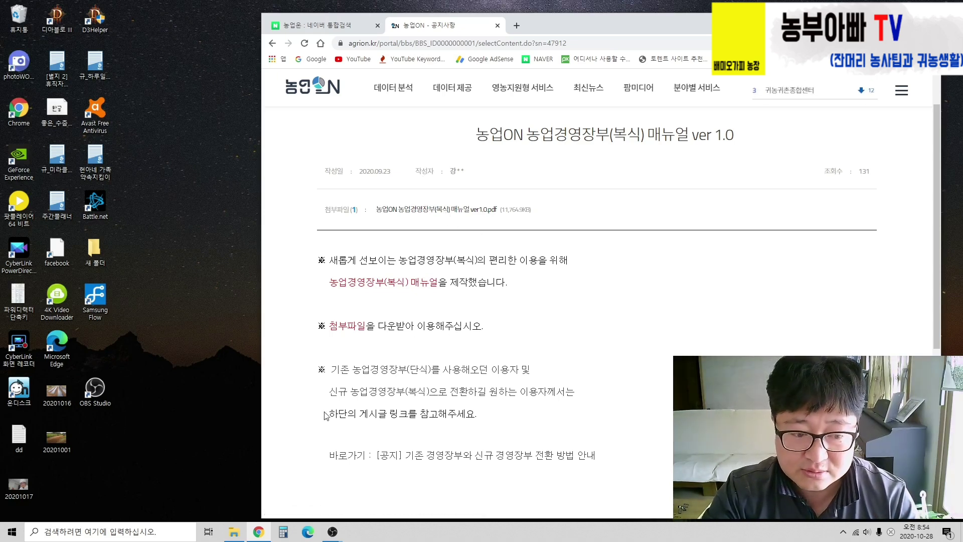
Step: Switch to File Explorer and open the PDF "농업ON 농업경영장부(복식) 매뉴얼 ver1.0" from the Downloads folder
left_click(235, 532)
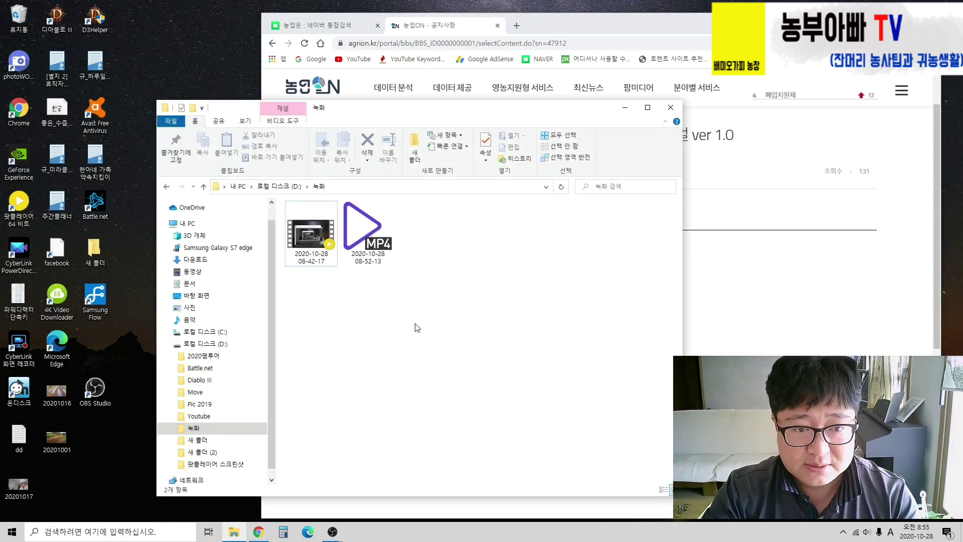
left_click(194, 262)
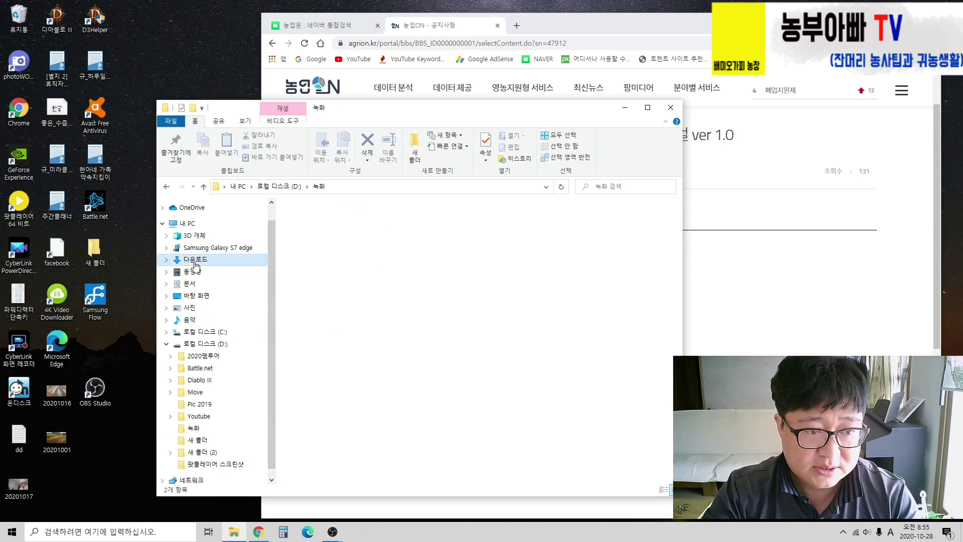
left_click(386, 234)
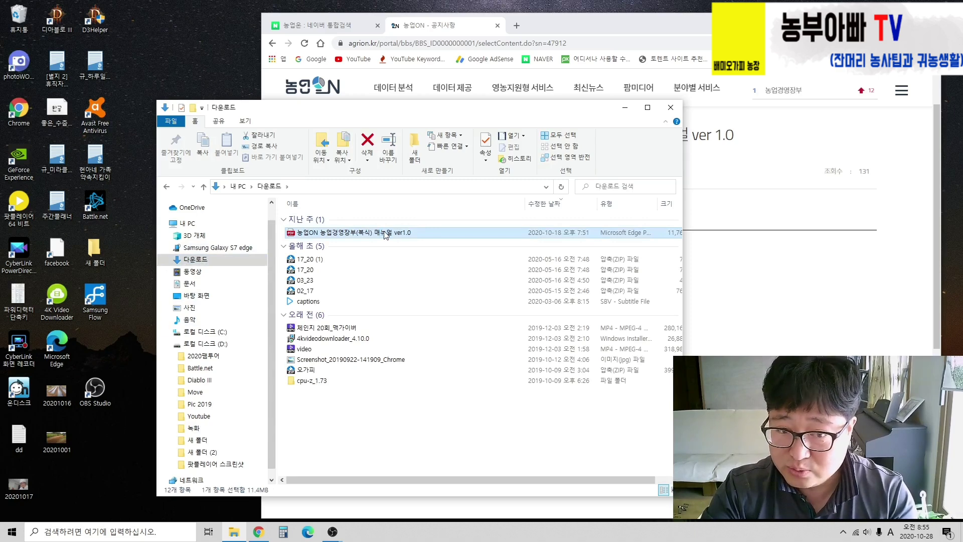
double_click(386, 234)
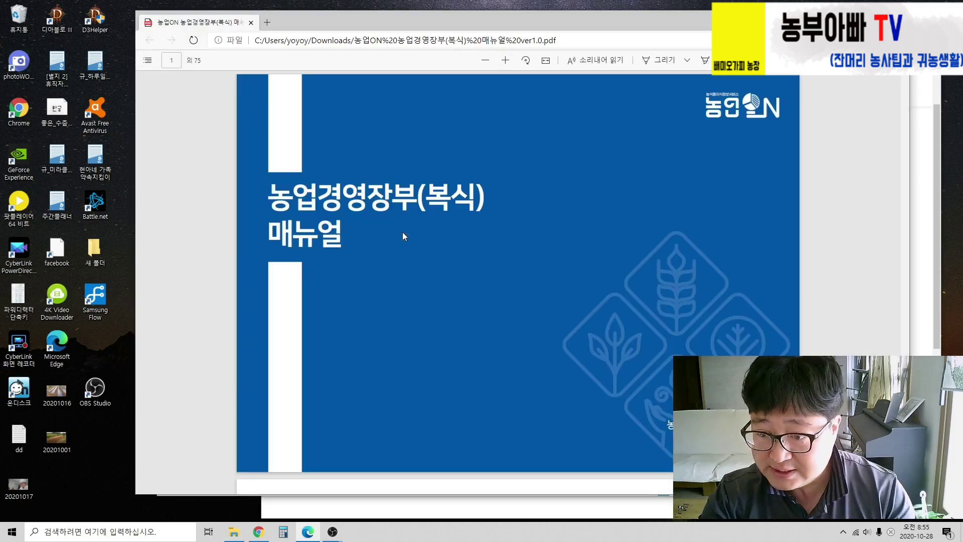
Step: Read through the manual's table of contents and its introductory pages on what the 농업경영장부 is and why it is needed
scroll(496, 251, "down", 12)
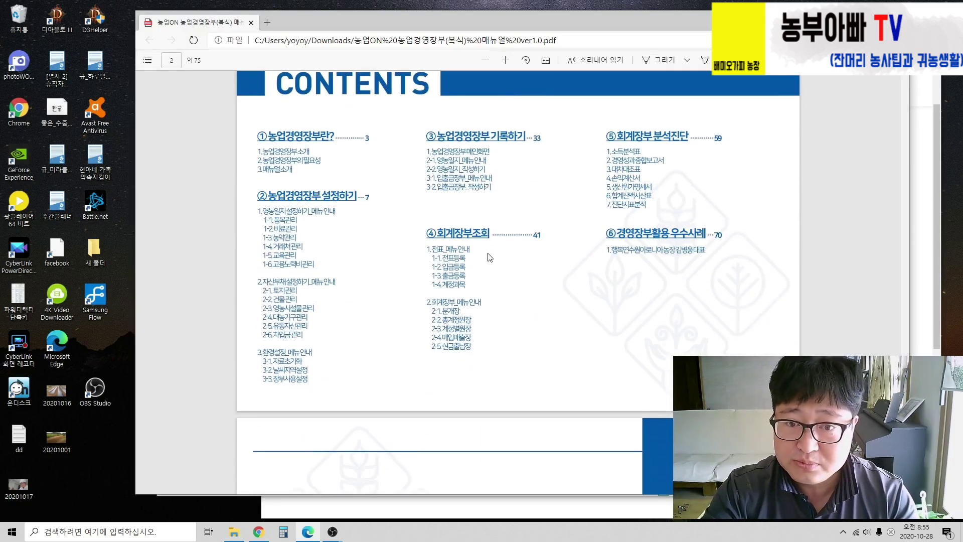
scroll(491, 258, "down", 6)
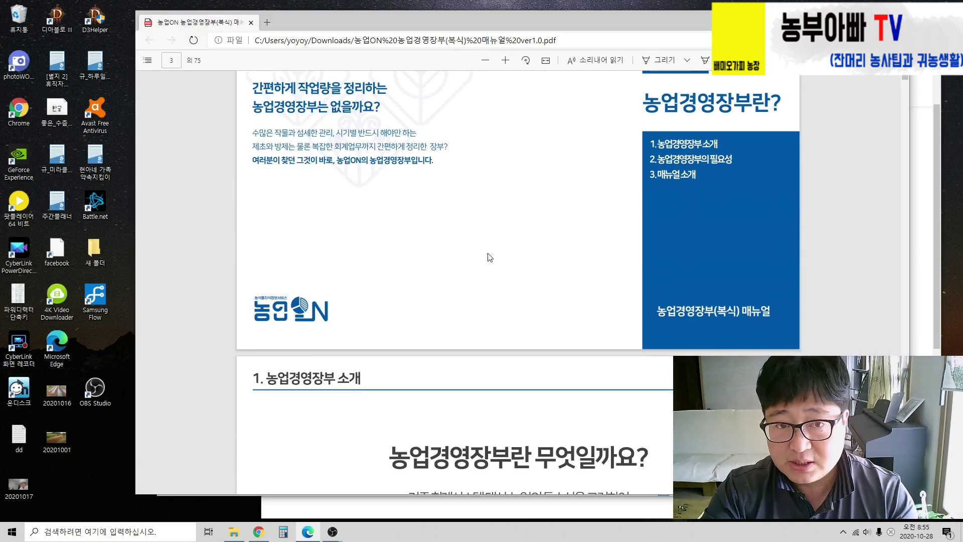
scroll(492, 256, "down", 3)
scroll(487, 255, "up", 6)
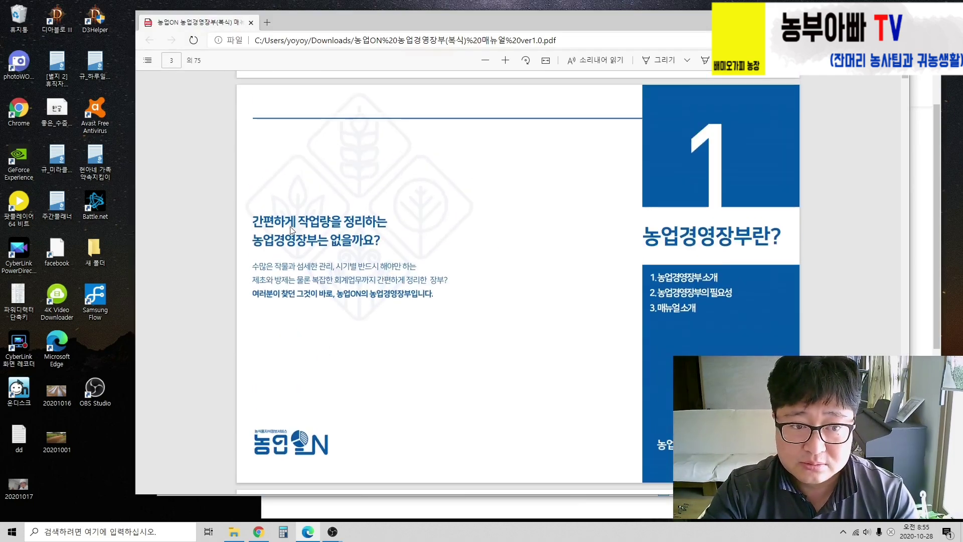
scroll(293, 232, "up", 8)
scroll(425, 254, "down", 10)
scroll(424, 254, "up", 3)
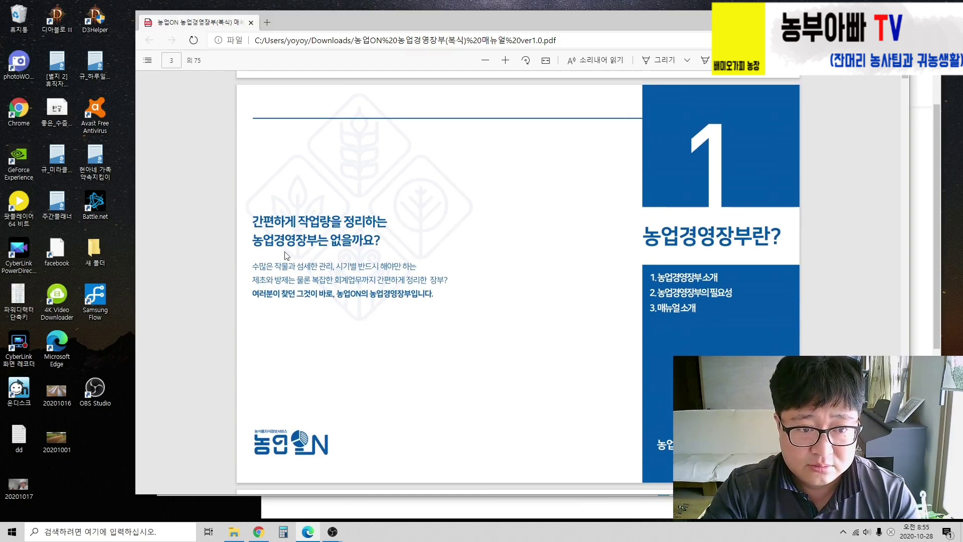
scroll(449, 305, "down", 10)
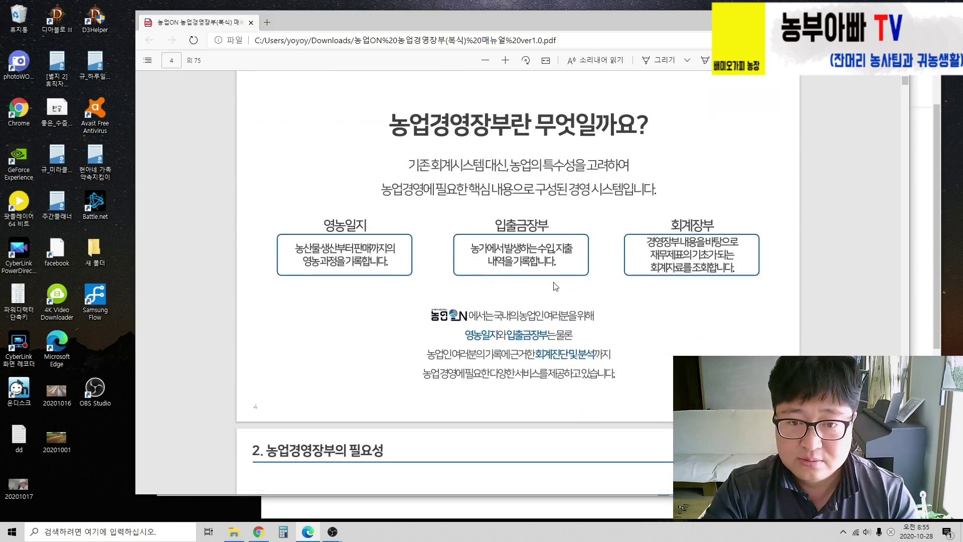
scroll(556, 286, "down", 10)
scroll(552, 286, "down", 5)
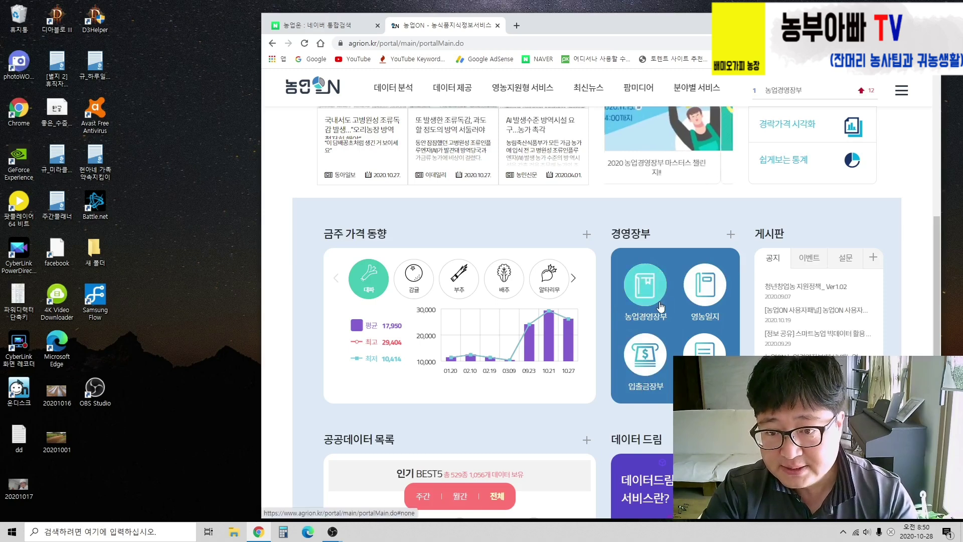
Step: Open the 농업경영장부 ledger from the 경영장부 section of the 농업ON home page in Chrome
scroll(665, 306, "up", 1)
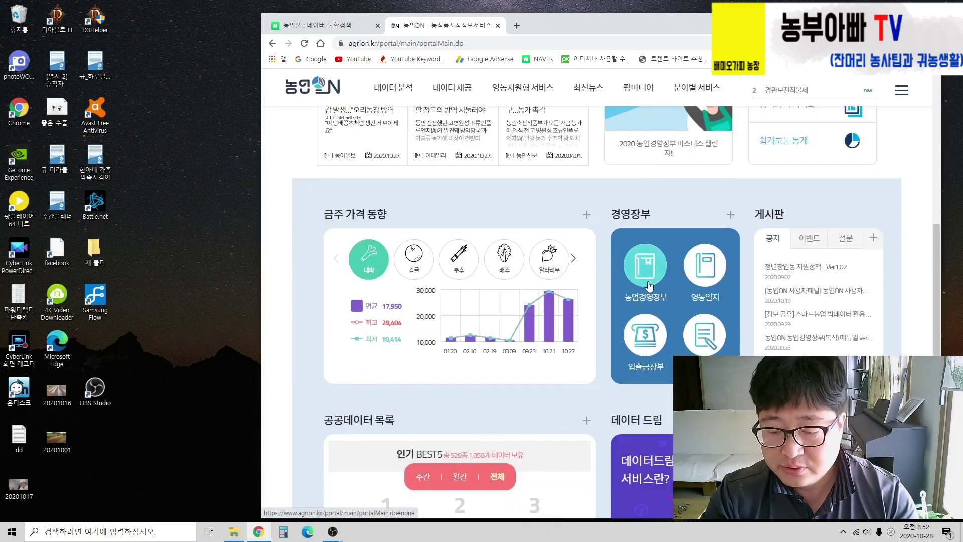
left_click(648, 284)
left_click(644, 271)
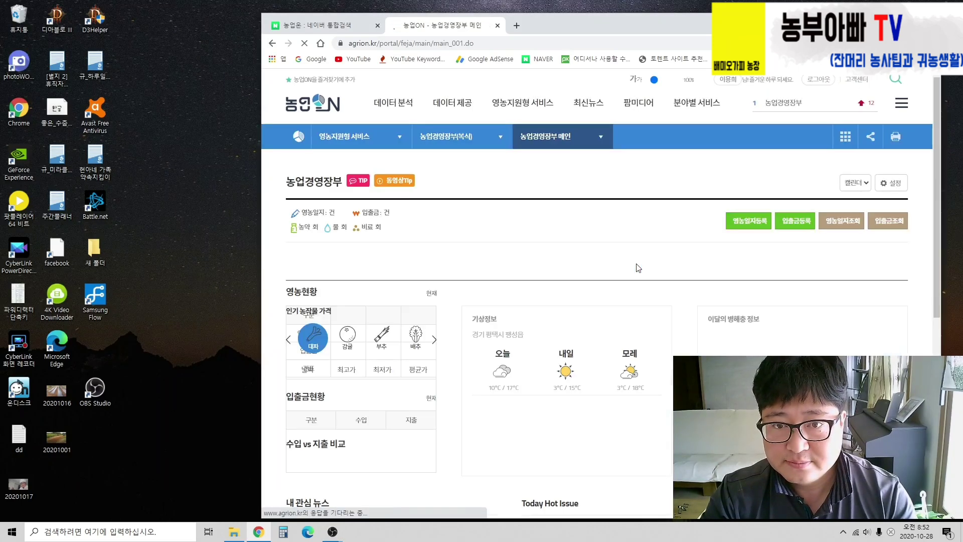
Step: Examine the ledger's October 2020 calendar entries together with the farming status, income and expense tables, and comparison chart
scroll(596, 257, "down", 1)
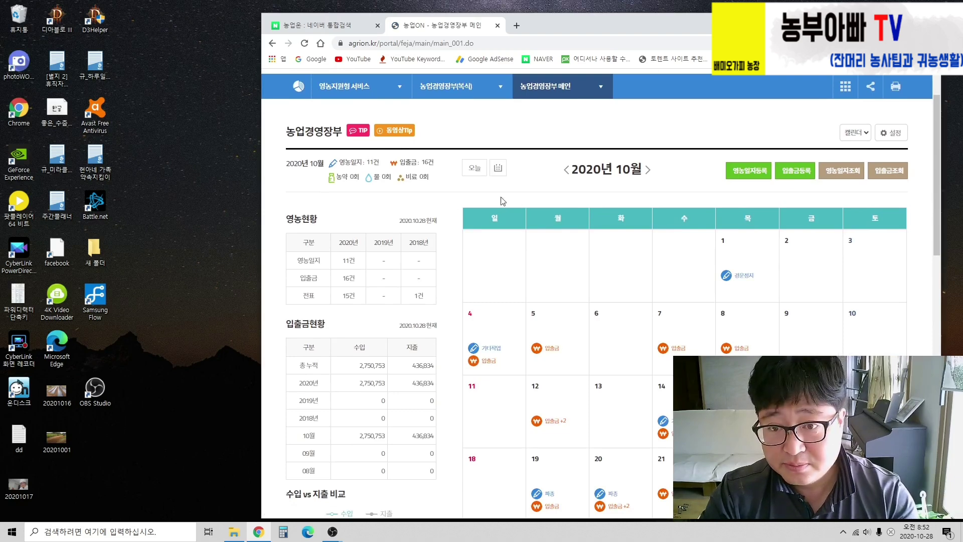
scroll(561, 193, "down", 1)
scroll(597, 217, "up", 1)
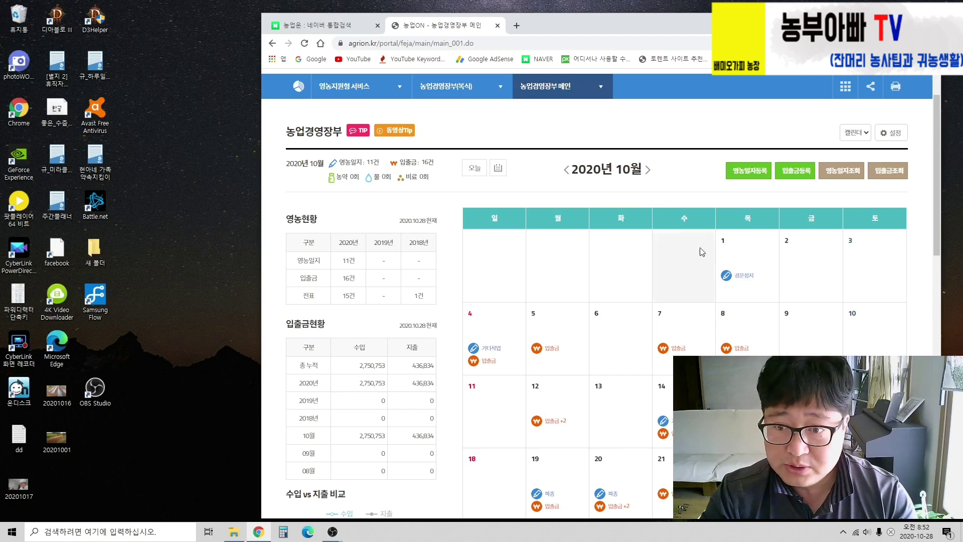
scroll(673, 276, "down", 2)
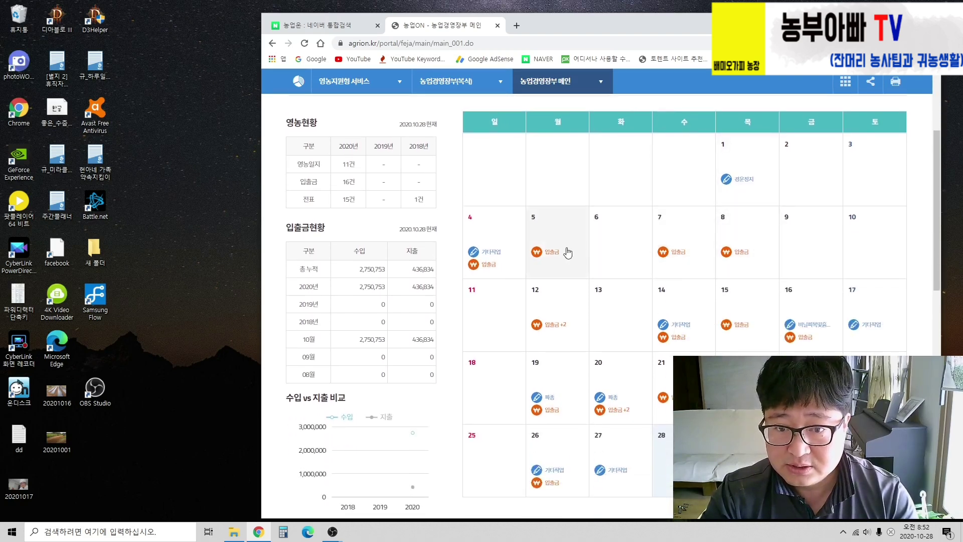
scroll(639, 252, "down", 1)
scroll(639, 252, "up", 1)
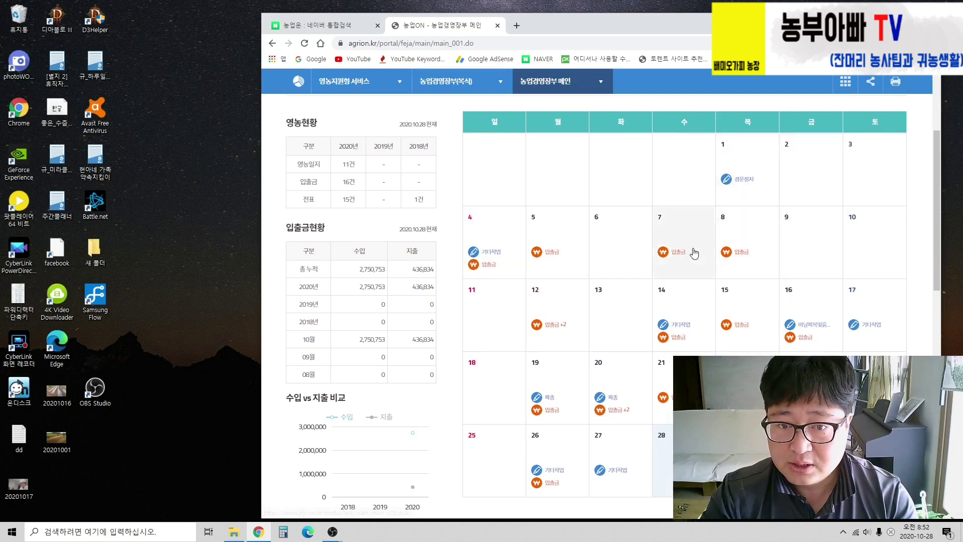
scroll(853, 327, "down", 1)
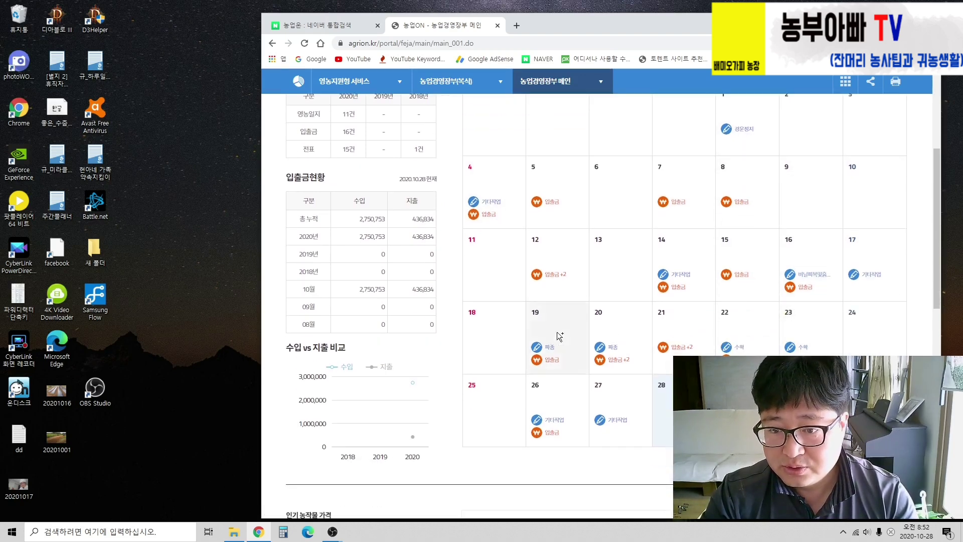
scroll(632, 329, "up", 4)
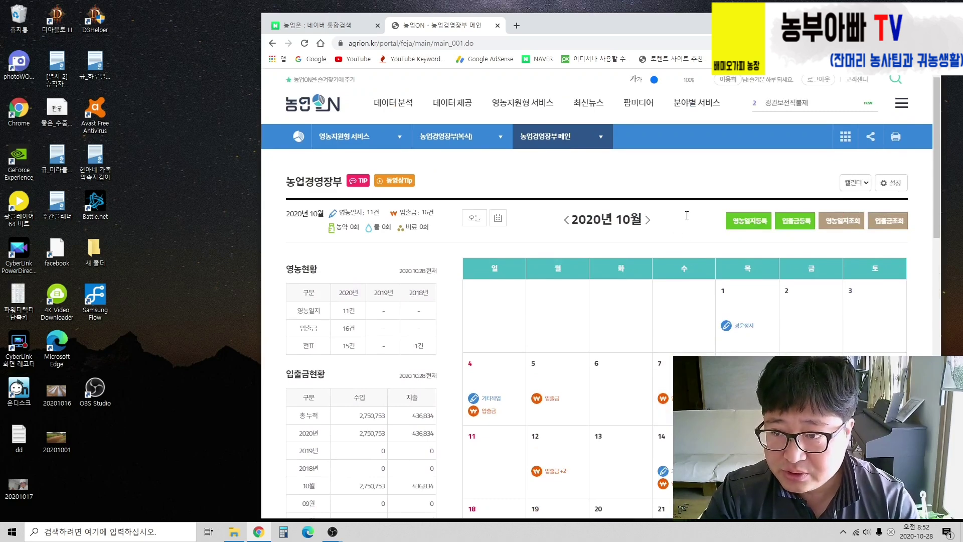
Step: Open the ledger's settings and show the weather region settings (날씨지역설정)
left_click(887, 188)
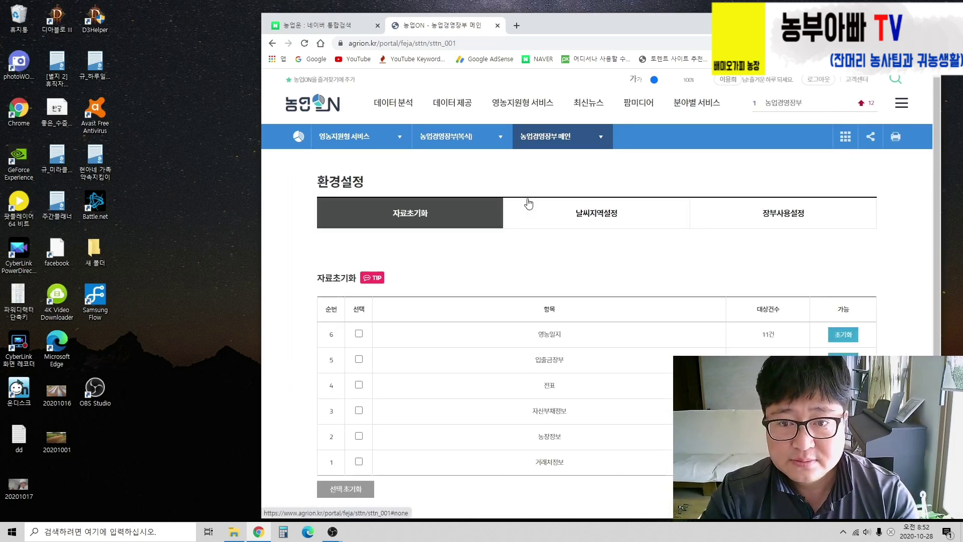
left_click(605, 217)
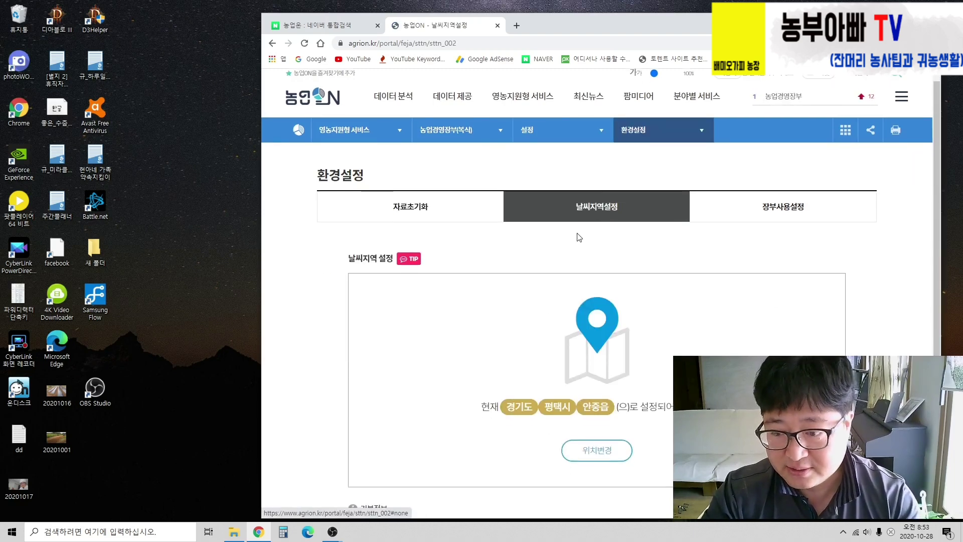
scroll(579, 238, "down", 1)
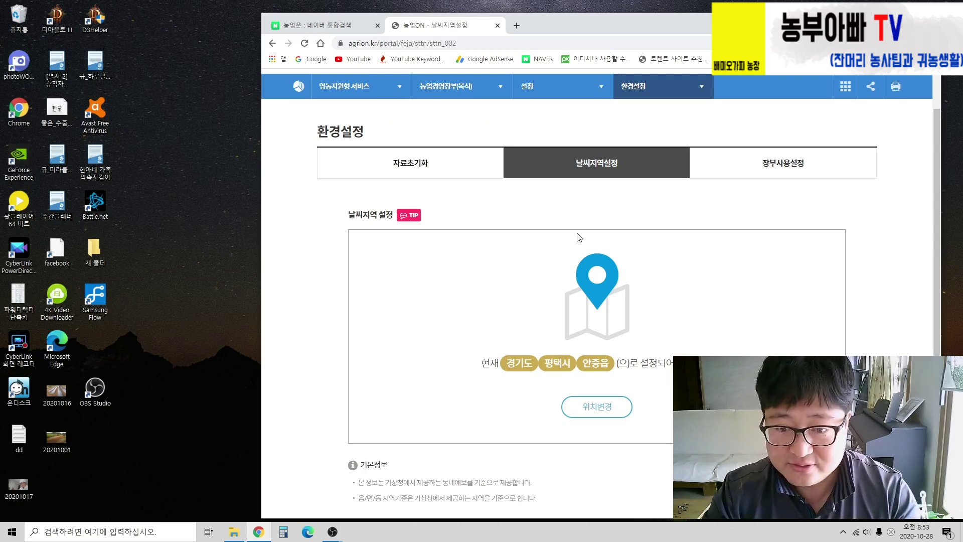
scroll(555, 230, "down", 1)
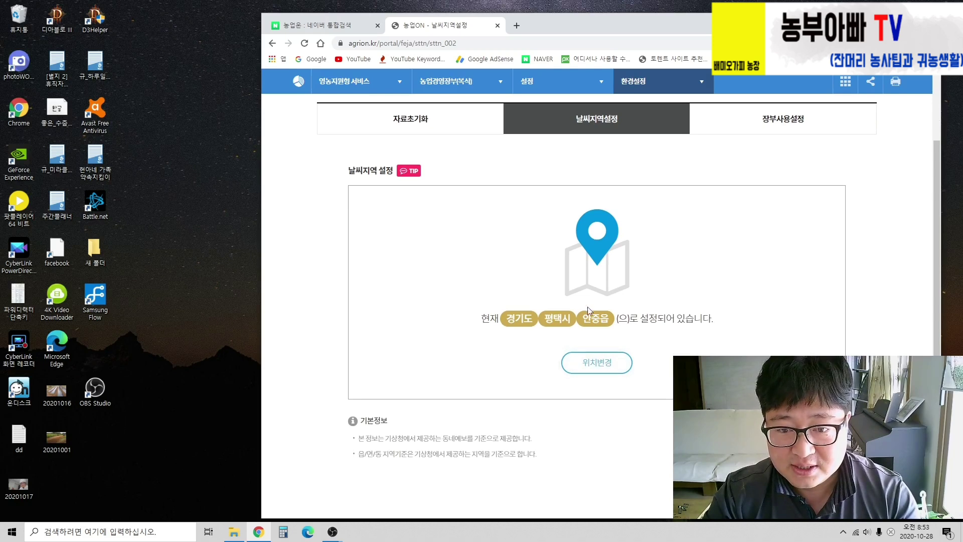
Step: Change the weather location to 경기도, 평택시, 안중읍 and save it
left_click(599, 364)
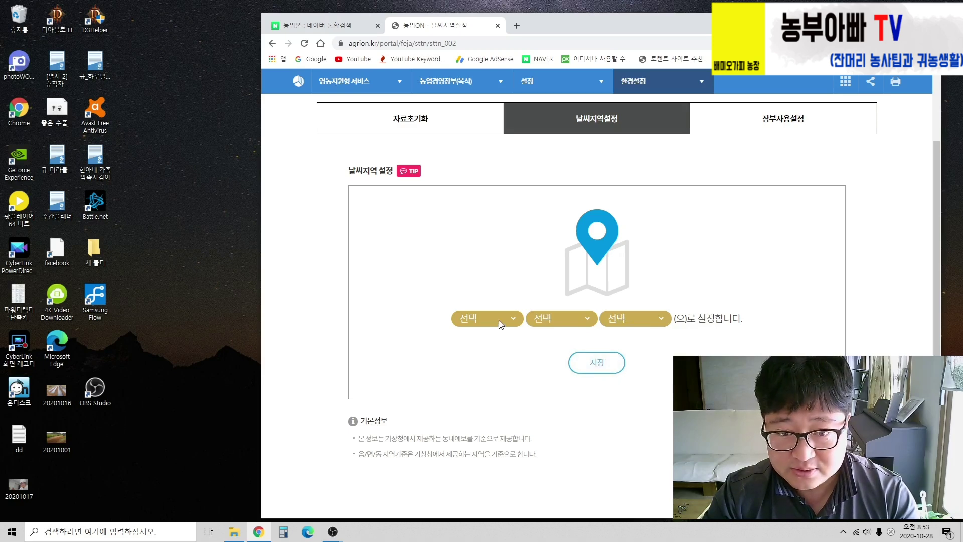
left_click(499, 321)
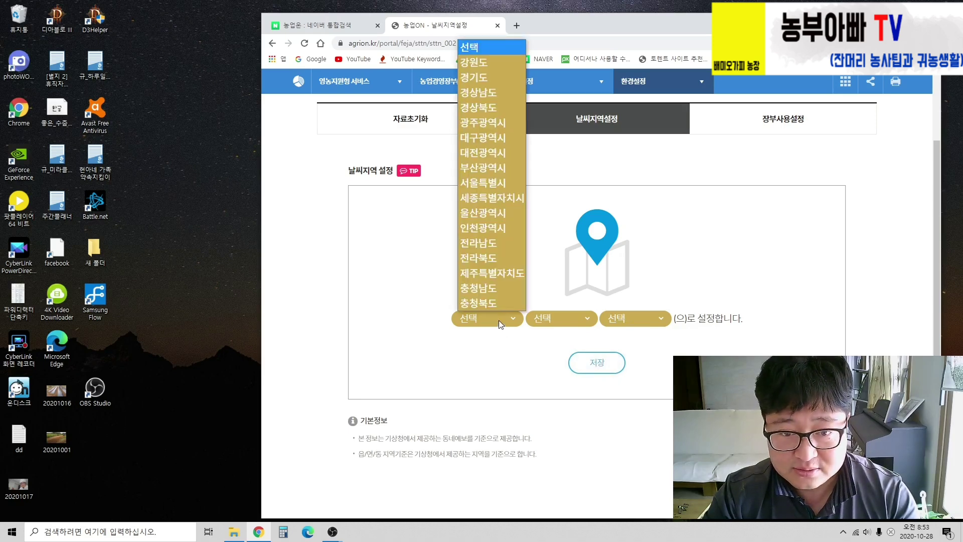
left_click(476, 78)
left_click(563, 316)
scroll(562, 286, "down", 6)
left_click(566, 258)
left_click(643, 317)
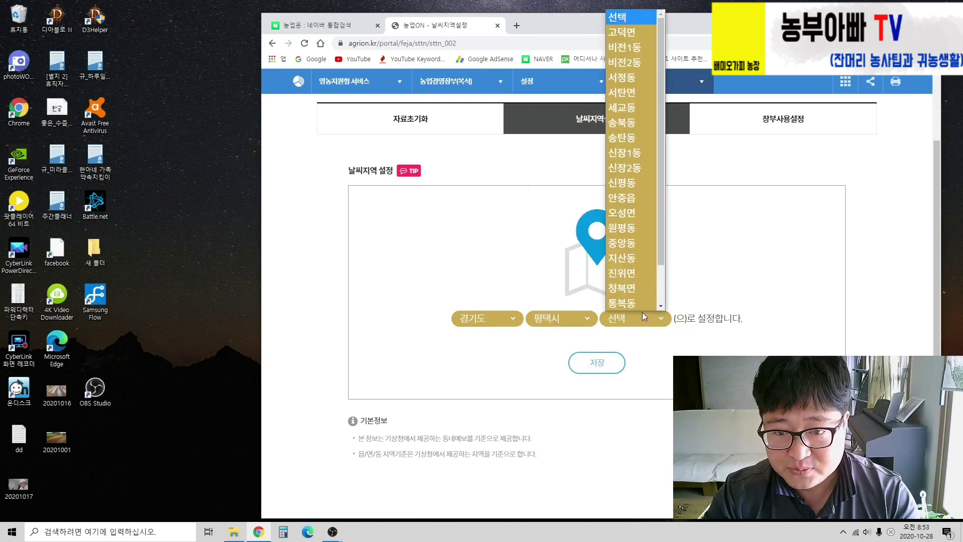
scroll(640, 296, "down", 2)
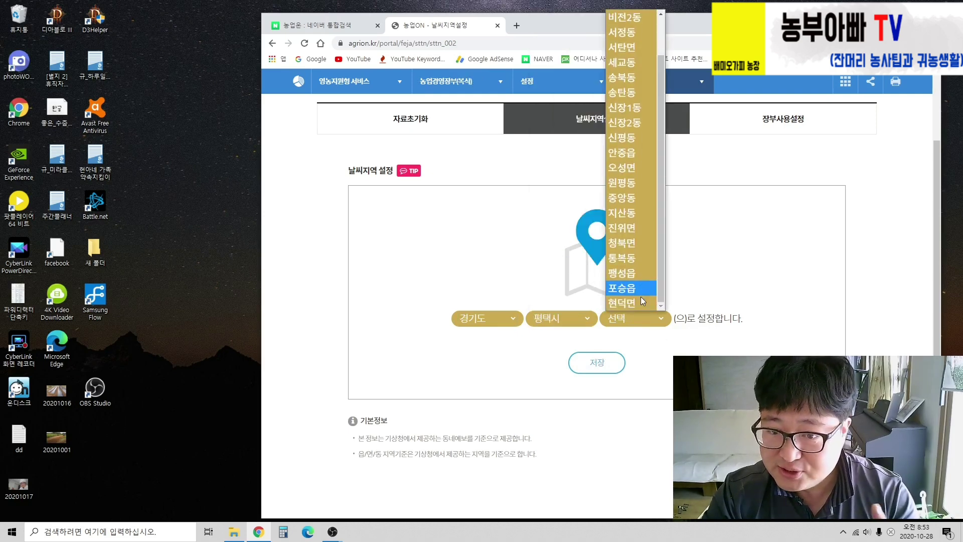
scroll(635, 213, "up", 2)
left_click(629, 213)
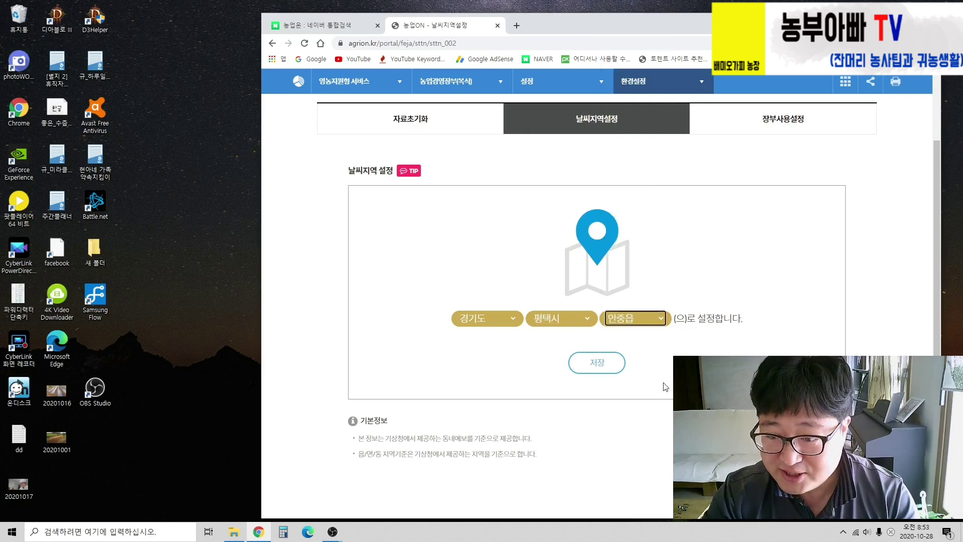
left_click(597, 363)
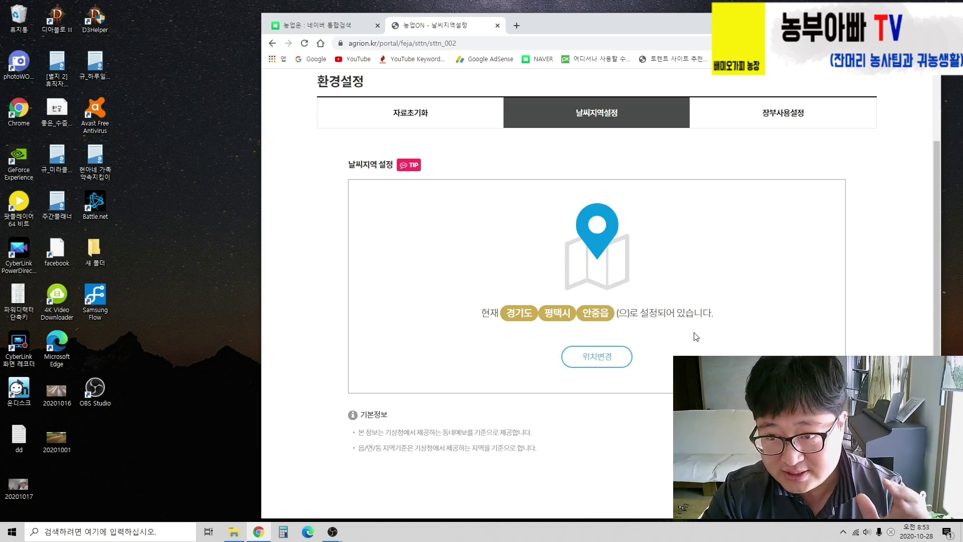
scroll(696, 337, "up", 2)
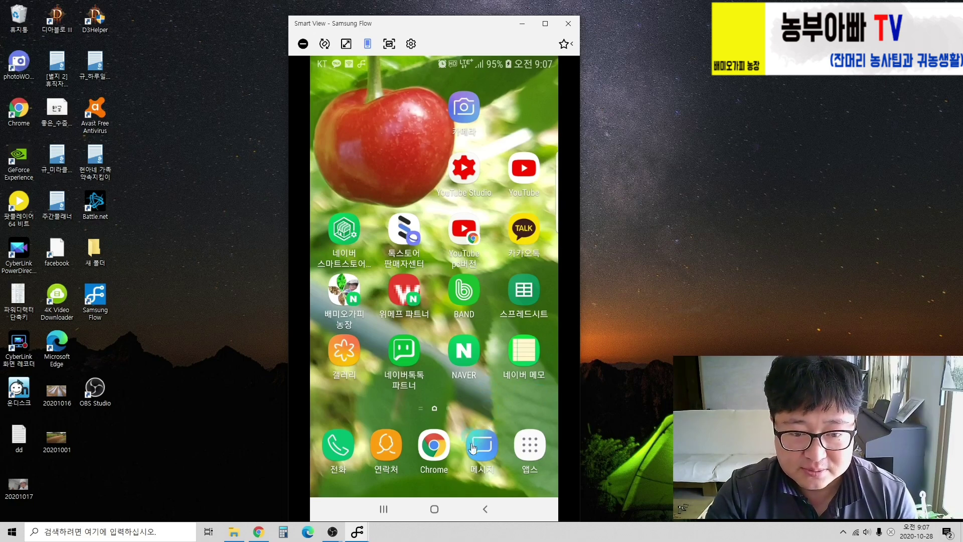
Step: Switch to the phone mirrored in Samsung Flow and open Chrome there, ready for an address or search entry
left_click_drag(482, 414, 577, 408)
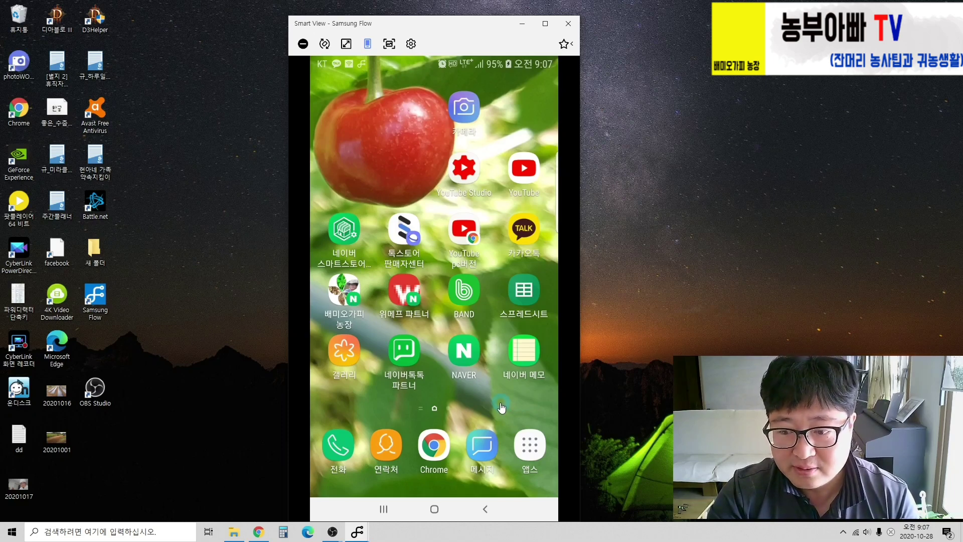
left_click(435, 449)
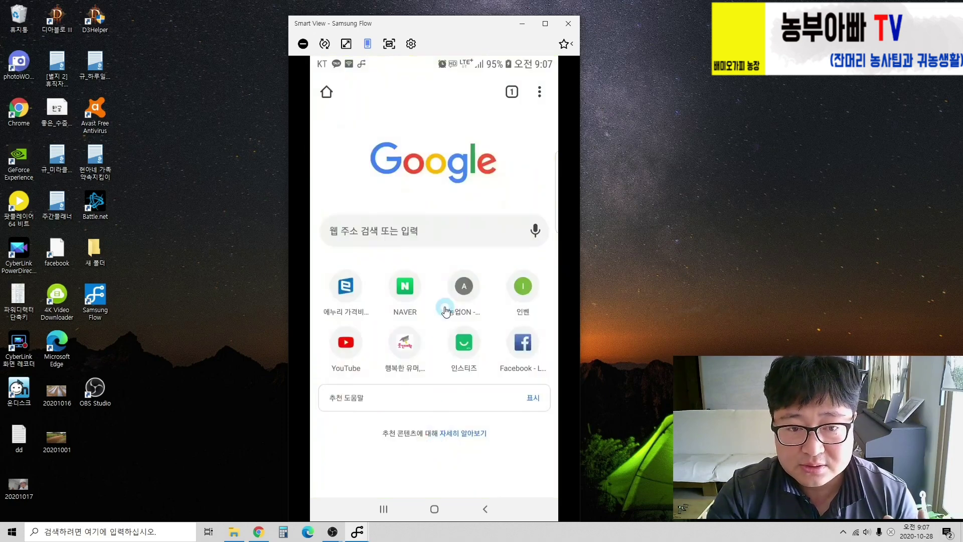
left_click(396, 234)
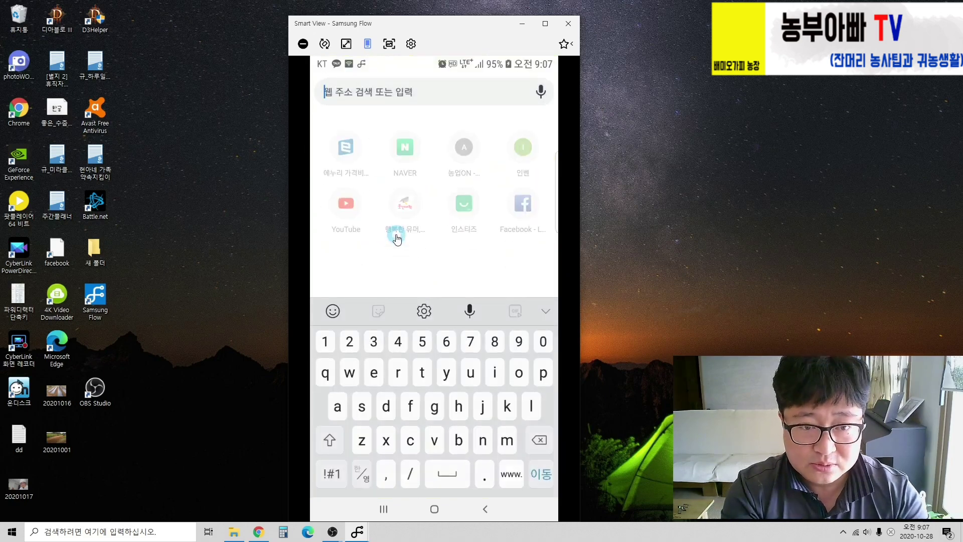
type("shd\\\\\\")
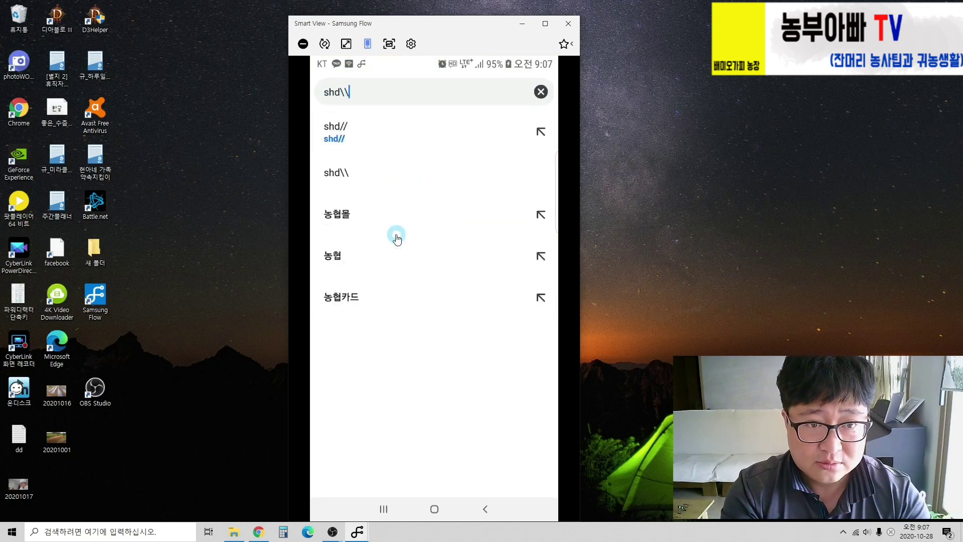
key("BackSpace")
key("BackSpace")
key("BackSpace")
key("BackSpace")
key("BackSpace")
key("BackSpace")
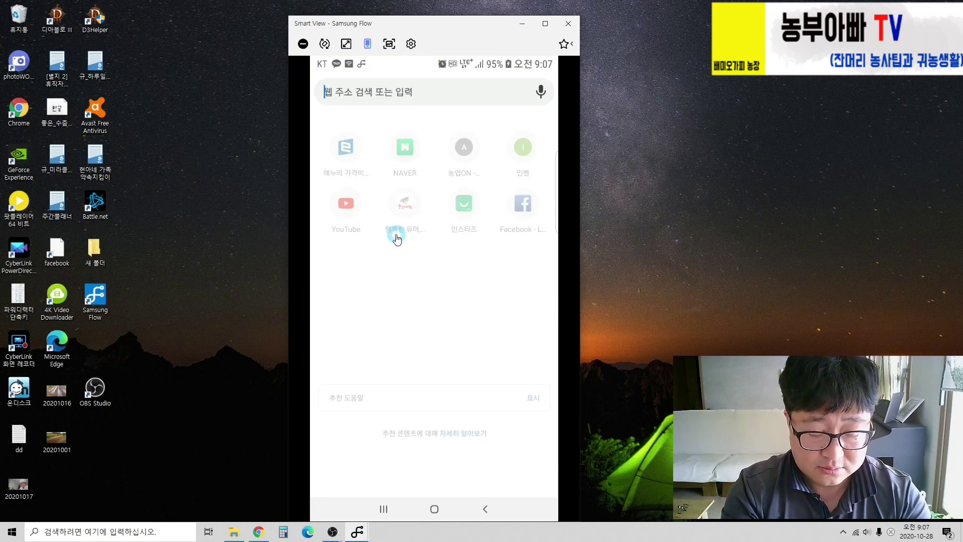
Step: Search for 농업 in the phone's Chrome and open the 농업ON site from the suggestions
type("농업")
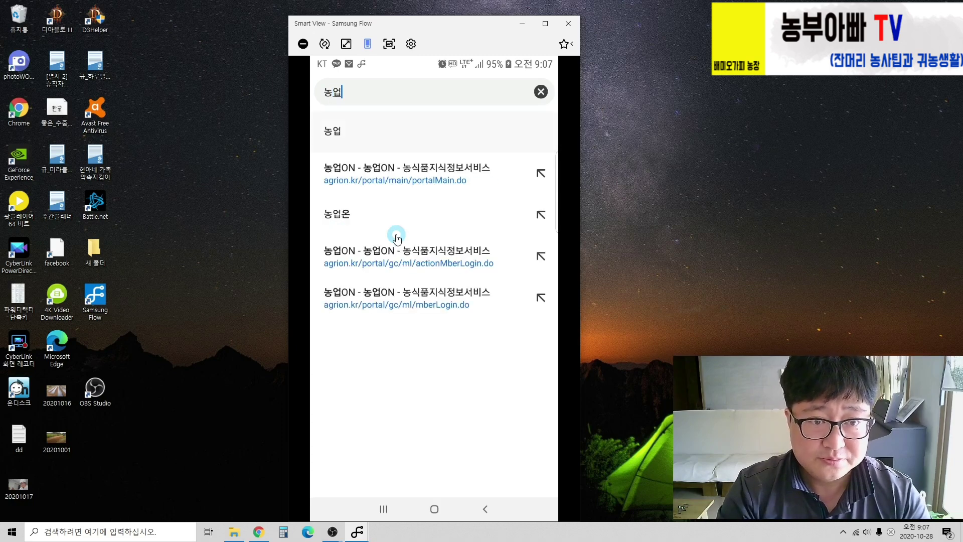
left_click(397, 239)
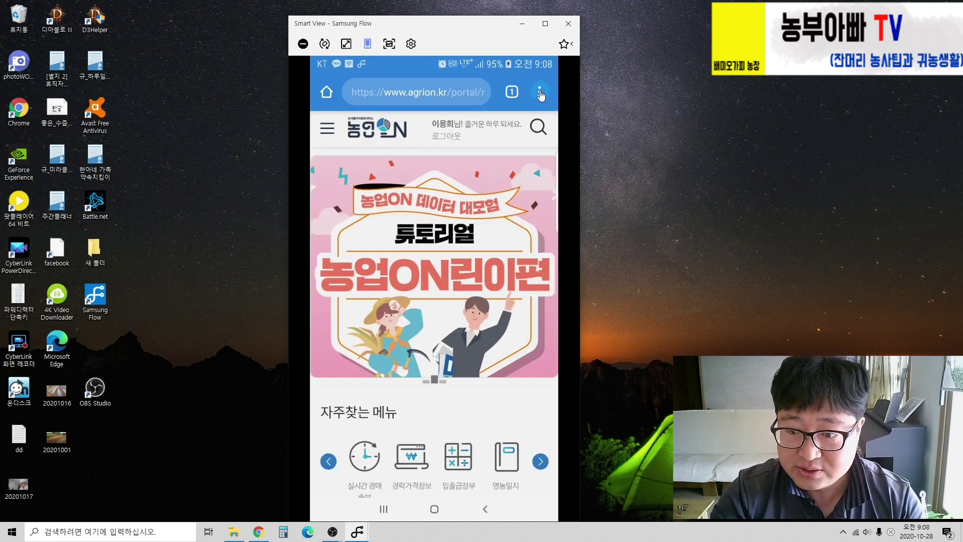
Step: Choose to add the 농업ON page to the phone's home screen (홈 화면에 추가)
left_click(540, 93)
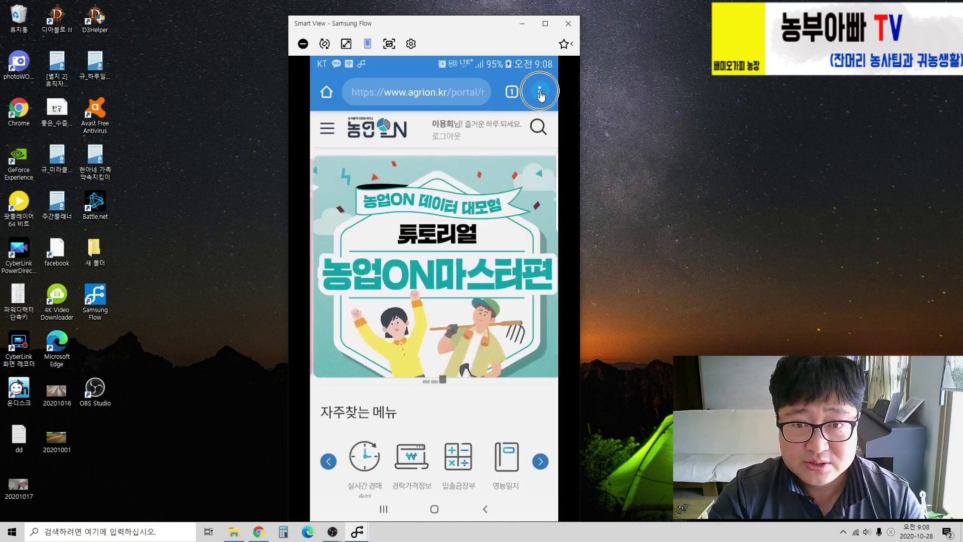
left_click(466, 232)
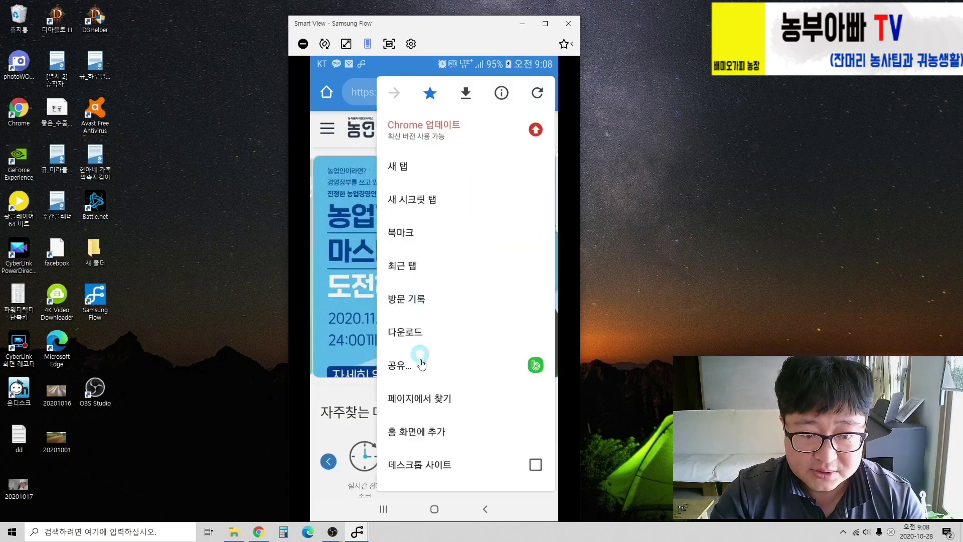
left_click(425, 437)
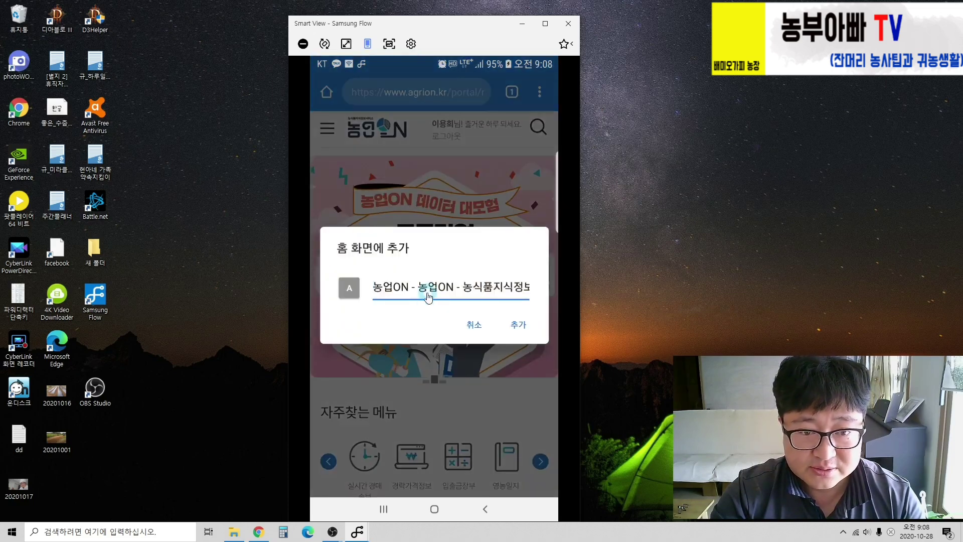
Step: Replace the shortcut's name with 농업온 test and add the shortcut to the phone's home screen
left_click(385, 290)
left_click_drag(415, 186, 529, 189)
left_click(531, 189)
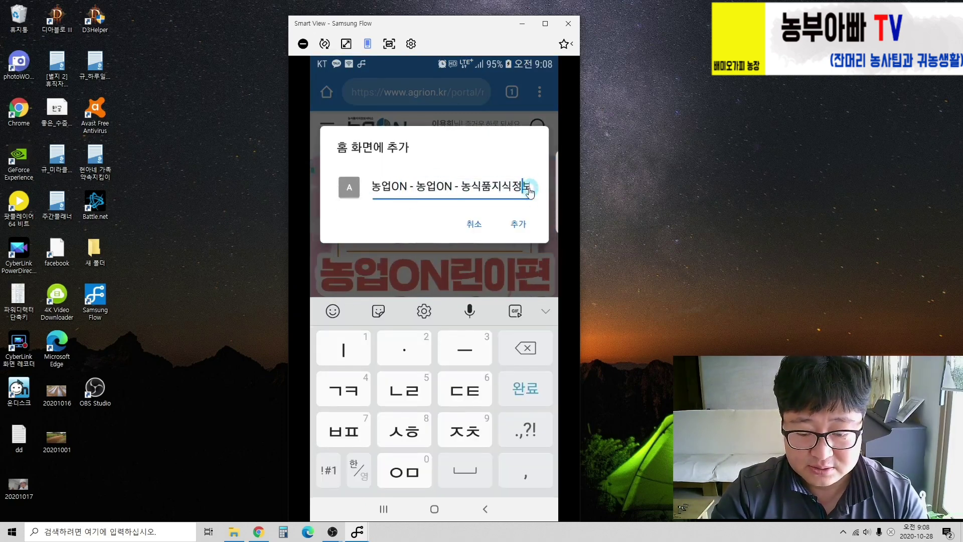
key("Delete")
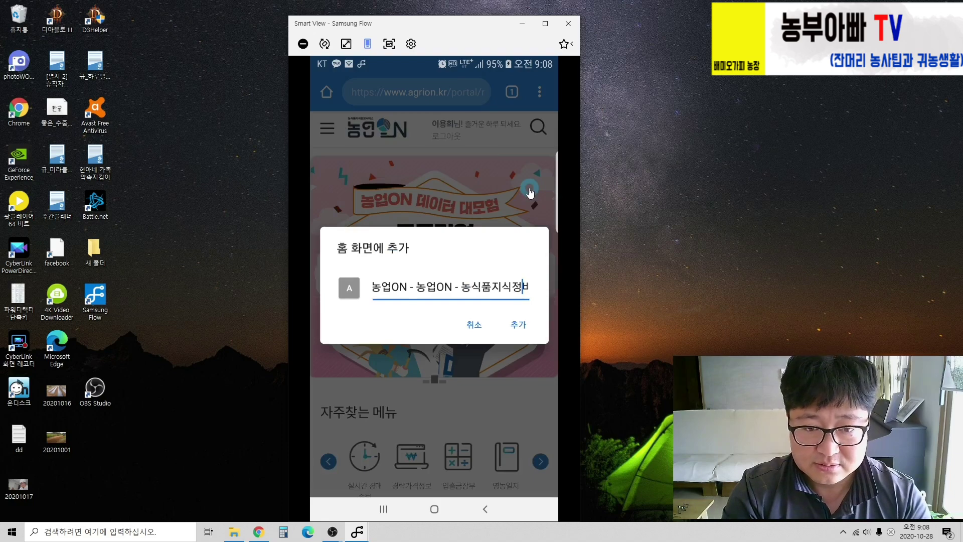
key("BackSpace")
key("BackSpace")
key("BackSpace")
key("BackSpace")
key("BackSpace")
key("BackSpace")
key("BackSpace")
key("BackSpace")
key("BackSpace")
key("BackSpace")
key("BackSpace")
key("BackSpace")
key("BackSpace")
key("BackSpace")
key("BackSpace")
key("BackSpace")
key("BackSpace")
key("BackSpace")
key("BackSpace")
key("BackSpace")
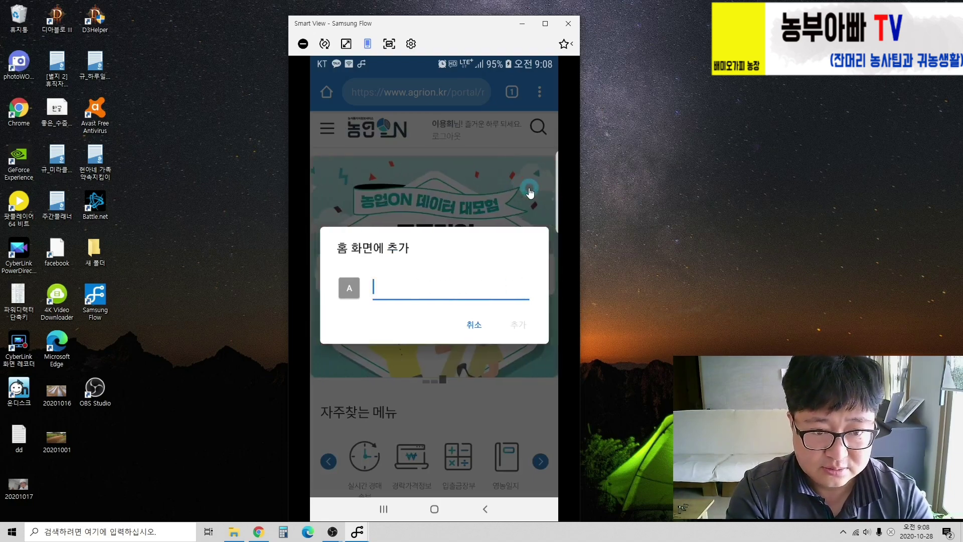
type("농어")
type("온 ")
type("test")
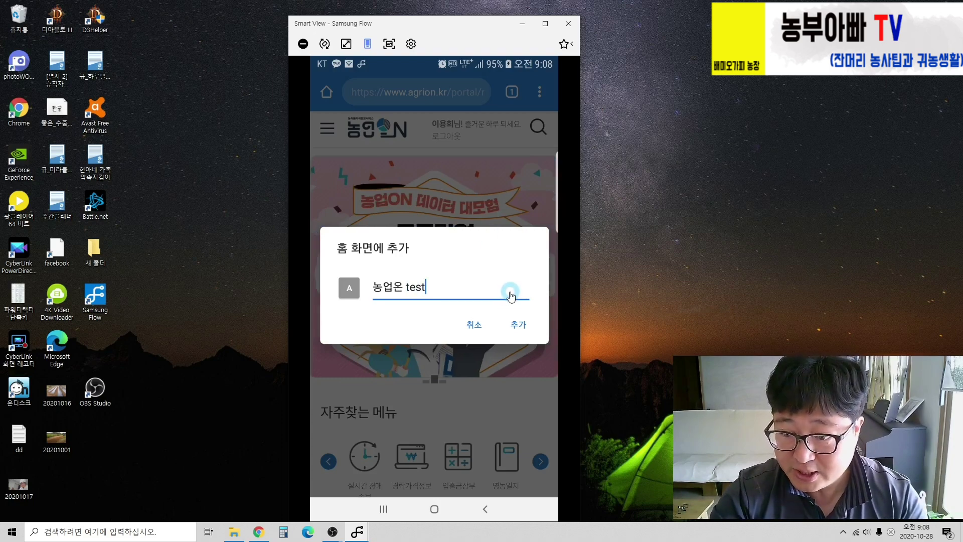
left_click(519, 326)
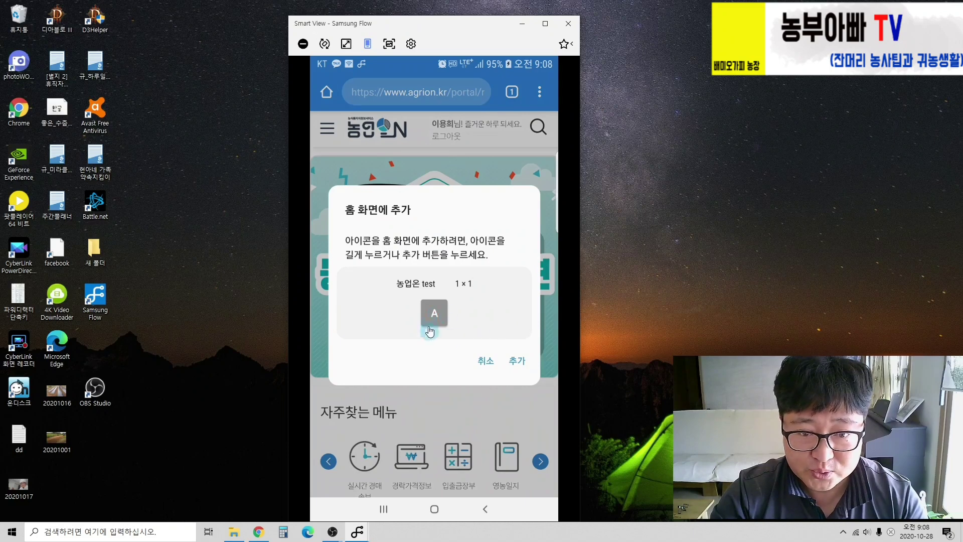
left_click(505, 359)
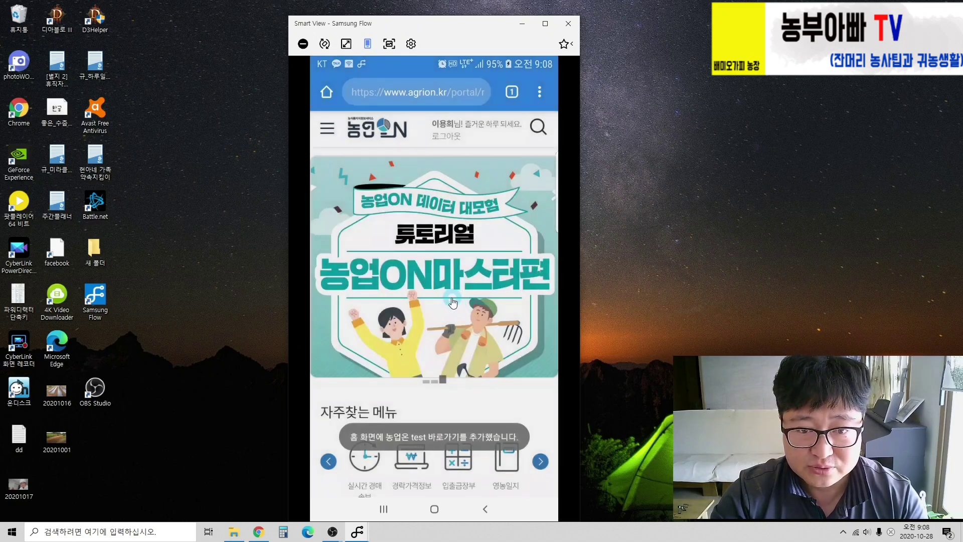
Step: Return to the phone's home screen, find the page holding the 농업온 test shortcut and open it
left_click(435, 509)
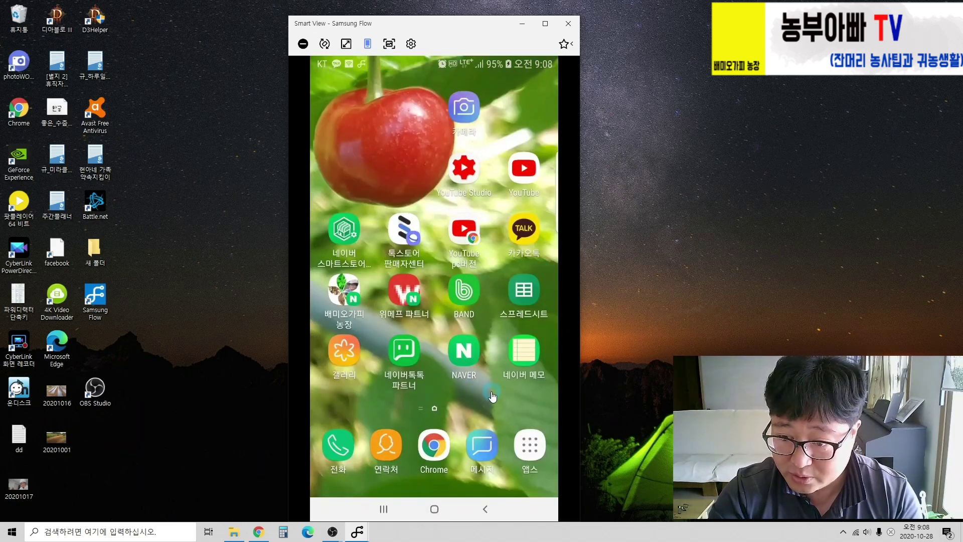
left_click(383, 510)
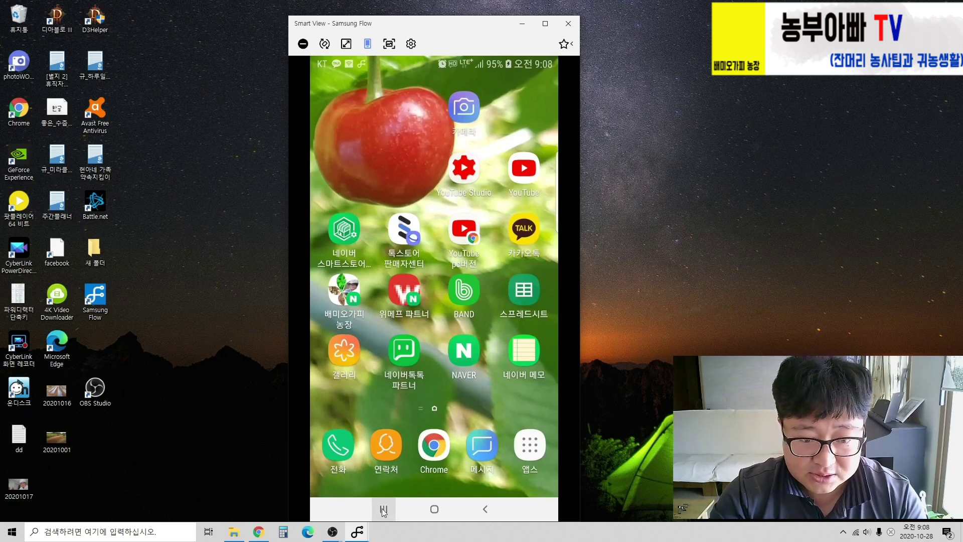
left_click(516, 400)
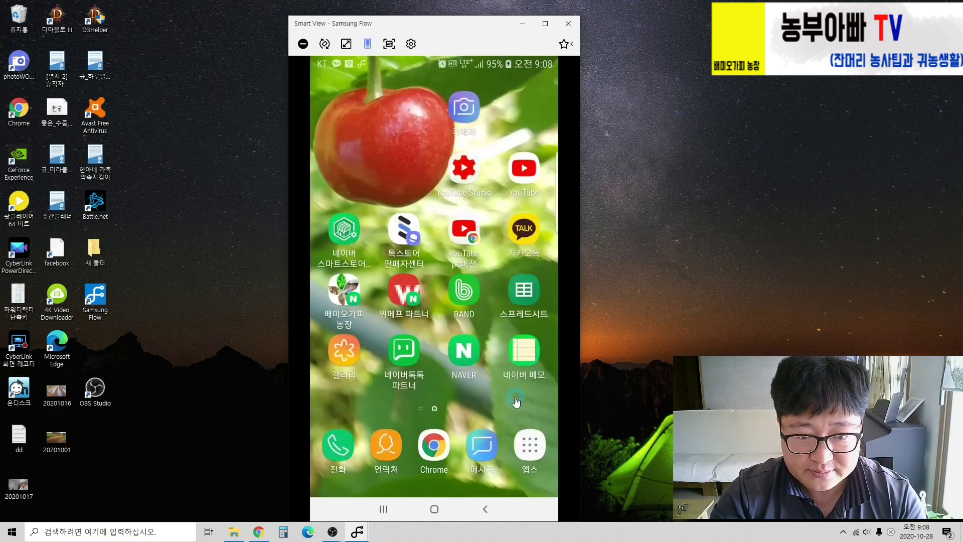
left_click_drag(516, 400, 327, 404)
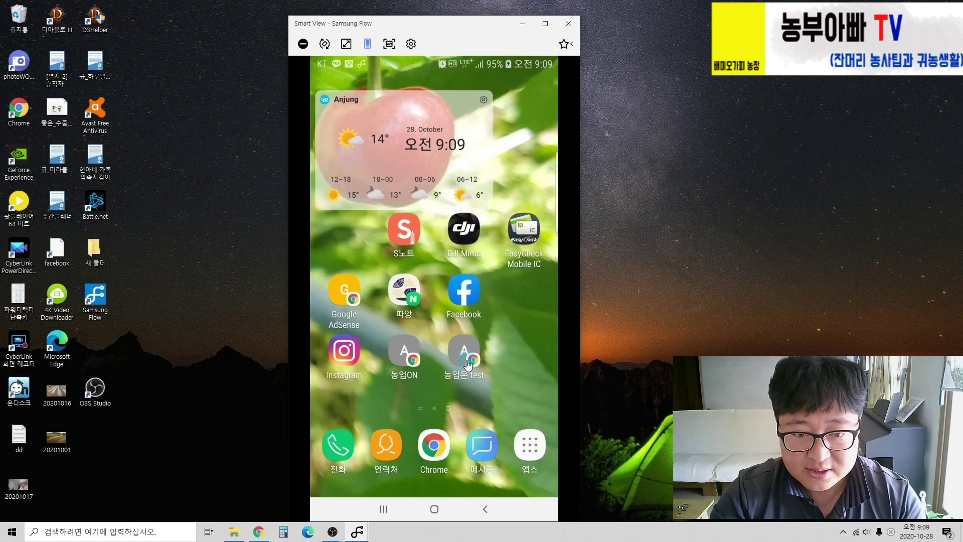
left_click(464, 361)
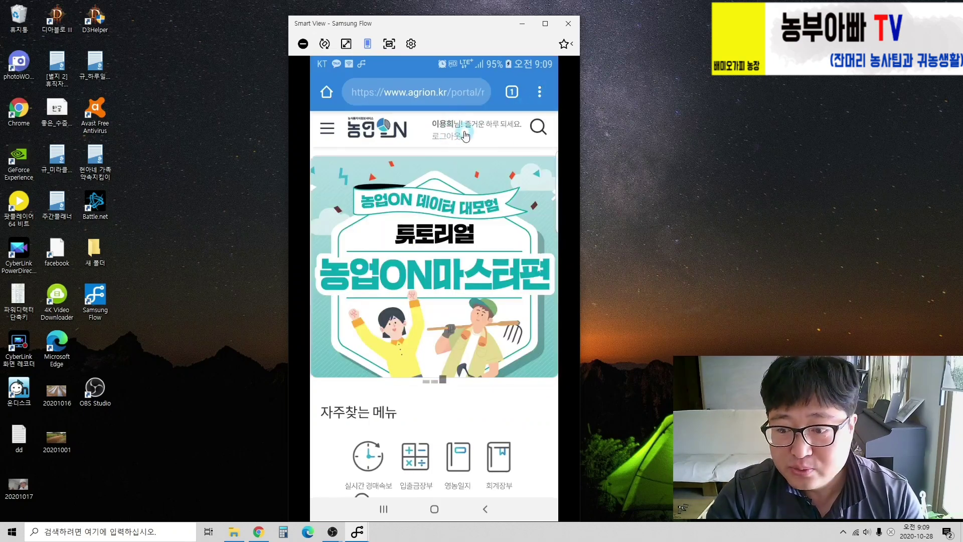
Step: Examine the mobile 농업ON home page, including its login area, 자주찾는 메뉴, 금주 가격 동향 and 경영장부 sections
left_click(480, 143)
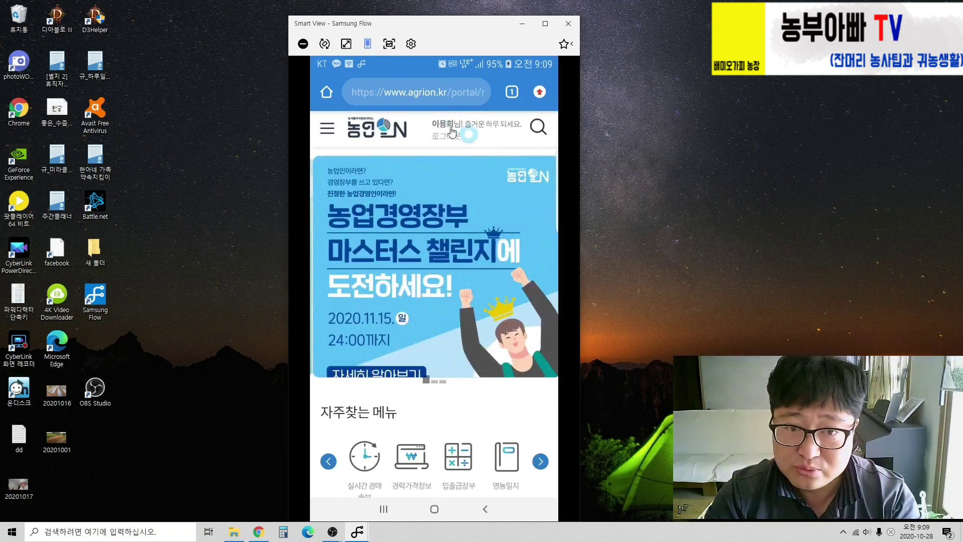
scroll(458, 250, "down", 3)
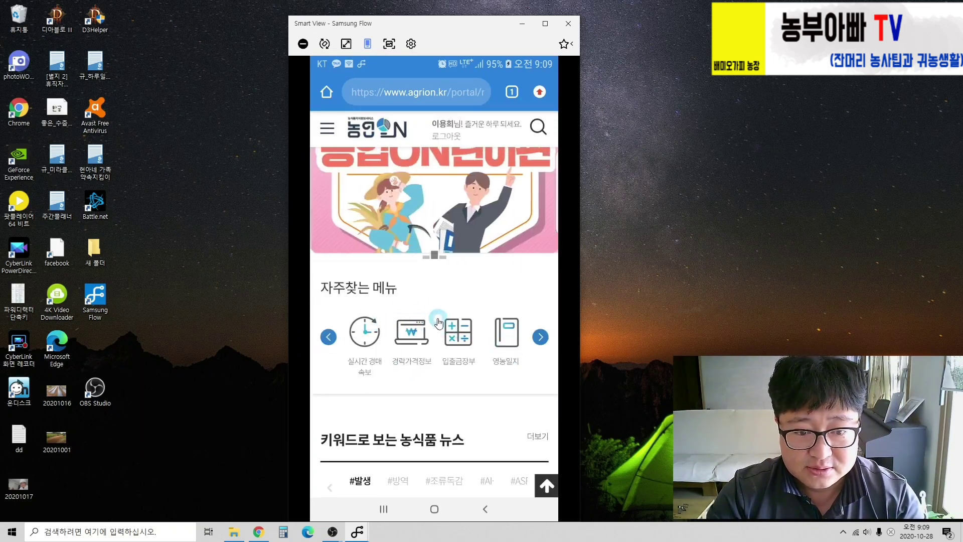
scroll(431, 276, "up", 3)
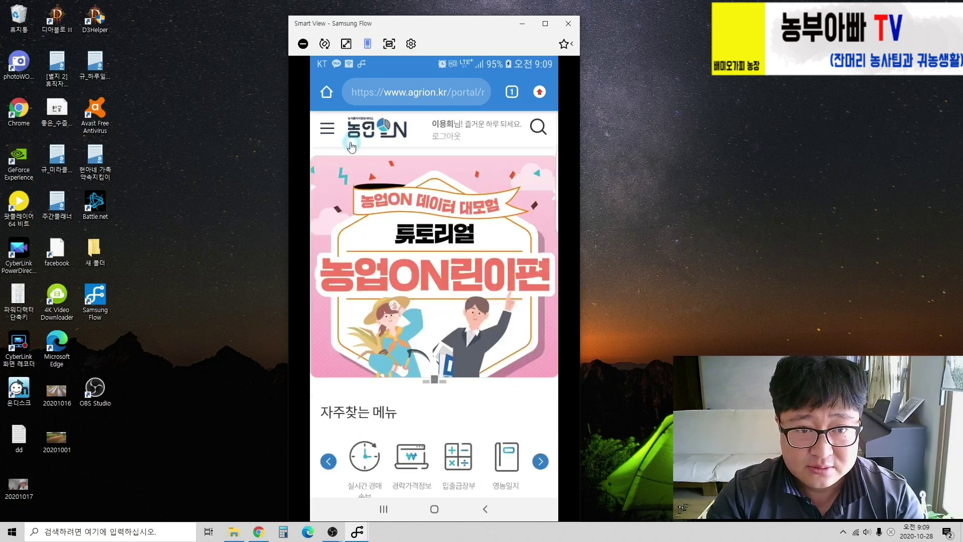
left_click(328, 132)
left_click(508, 133)
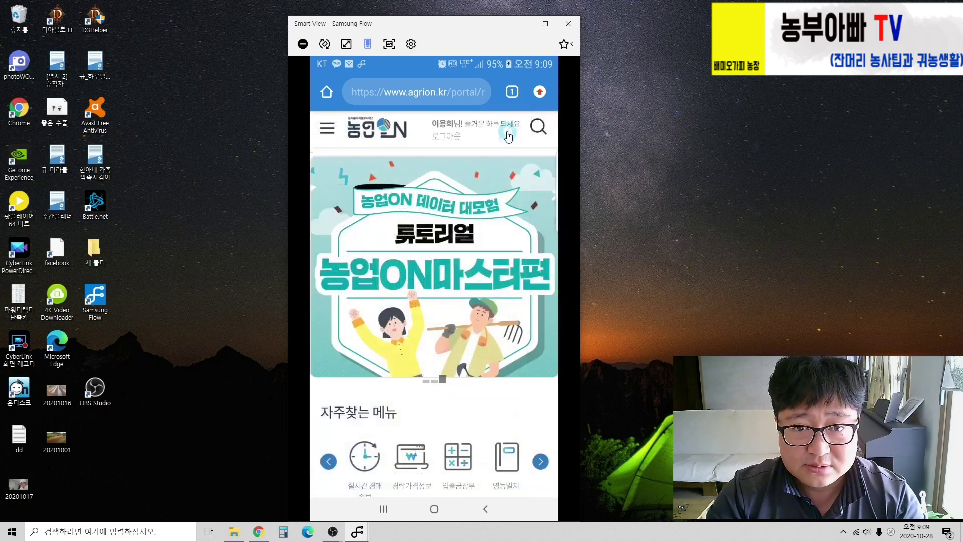
scroll(489, 384, "down", 3)
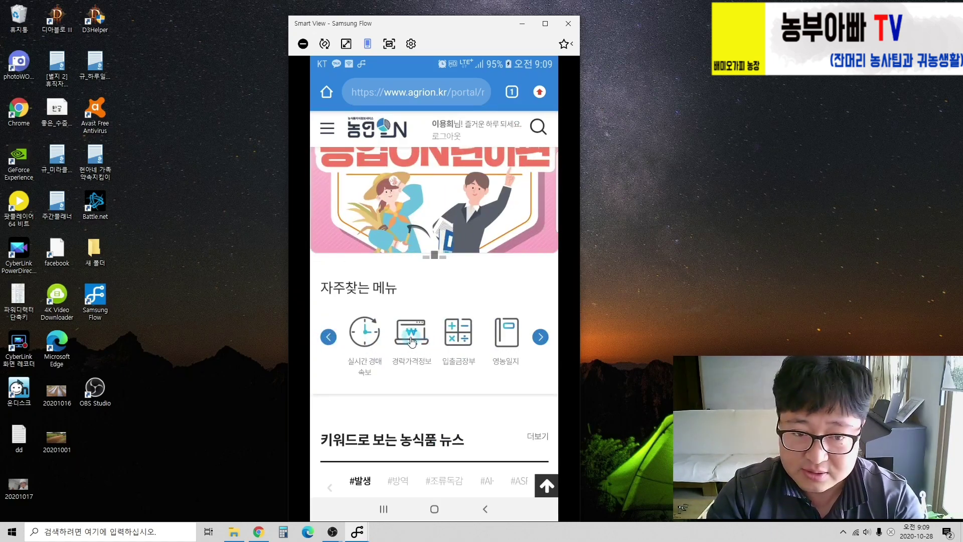
scroll(410, 350, "up", 2)
scroll(410, 350, "down", 12)
scroll(406, 344, "down", 6)
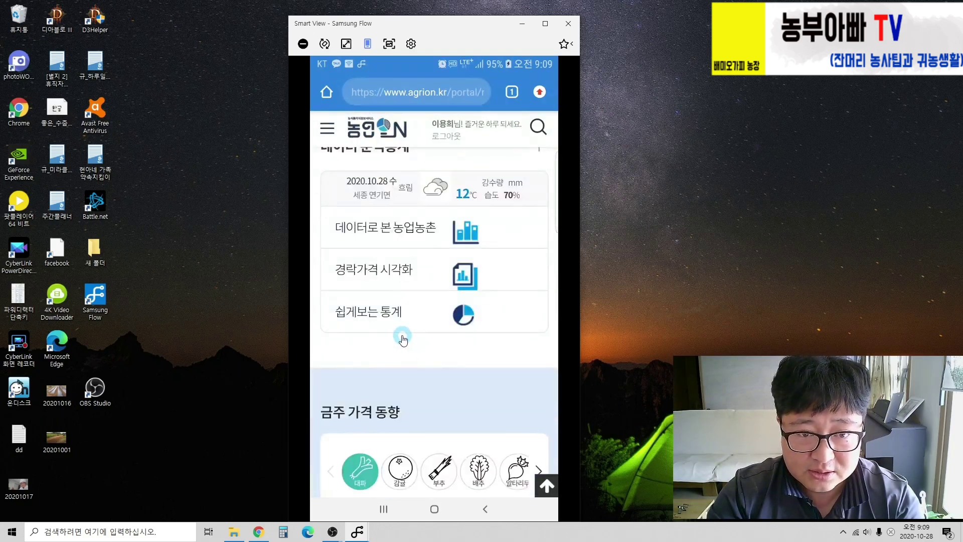
scroll(405, 343, "down", 8)
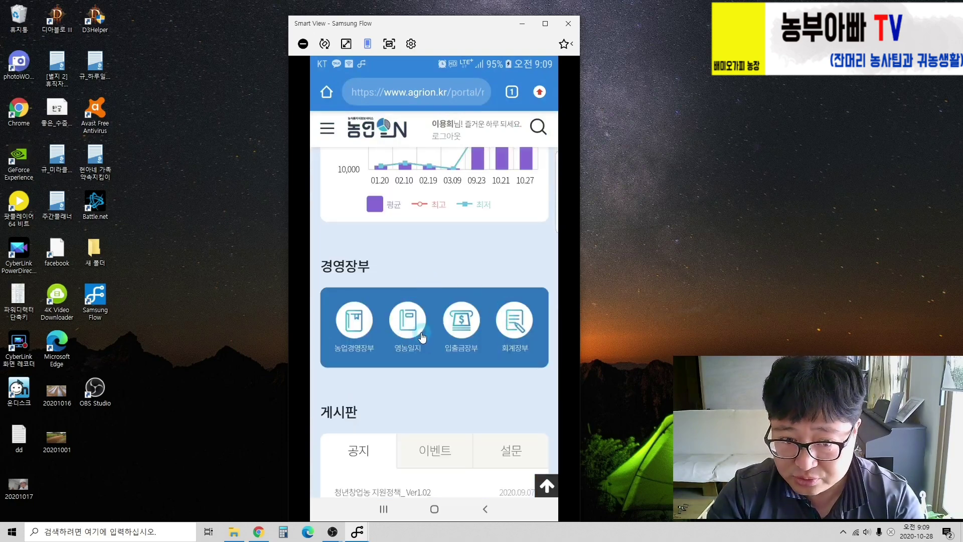
scroll(423, 336, "up", 4)
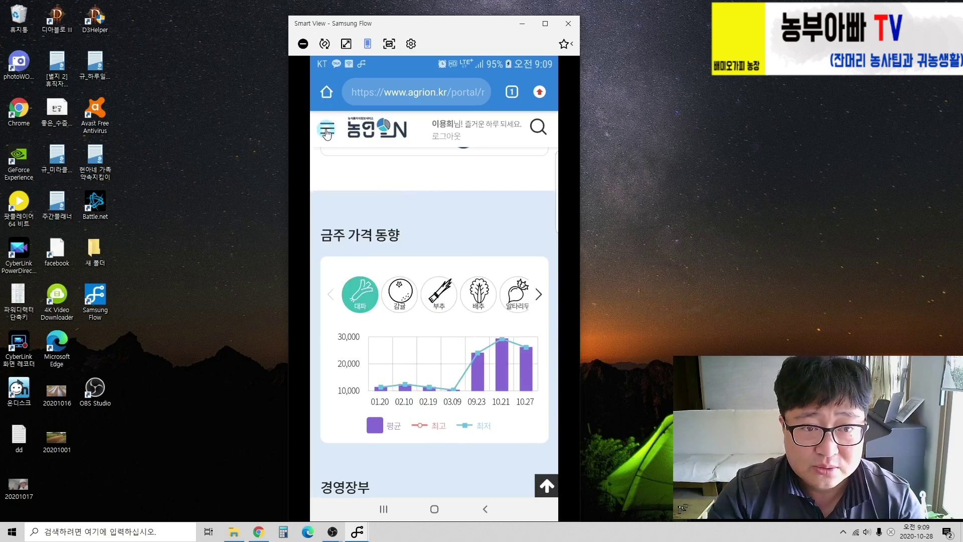
Step: Open the 농업경영장부메인 page from the 영농지원형 서비스 category of the site menu
left_click(327, 130)
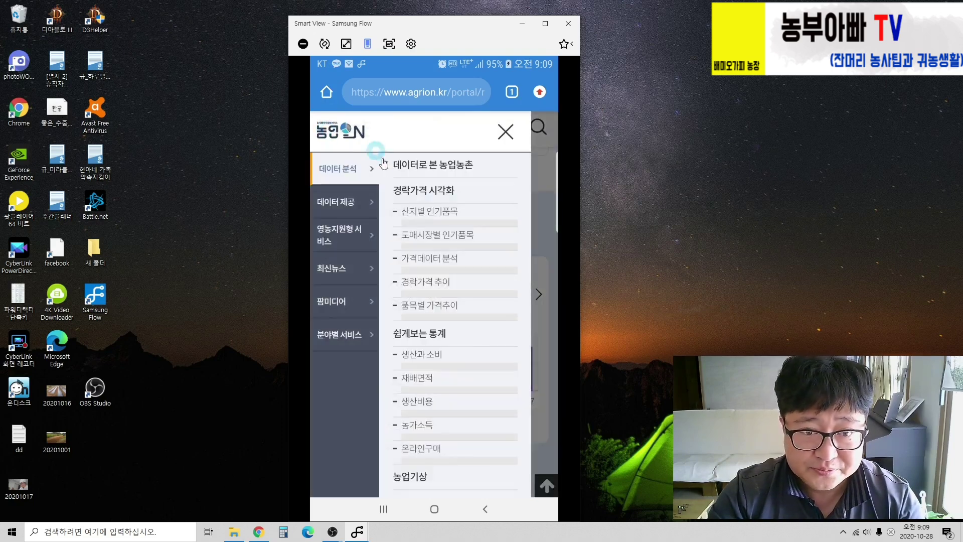
left_click(353, 237)
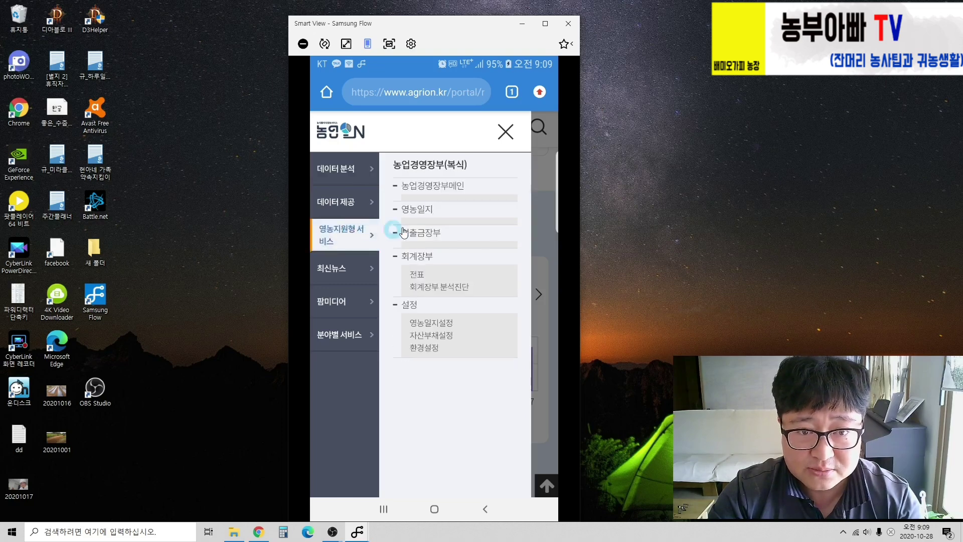
left_click(445, 189)
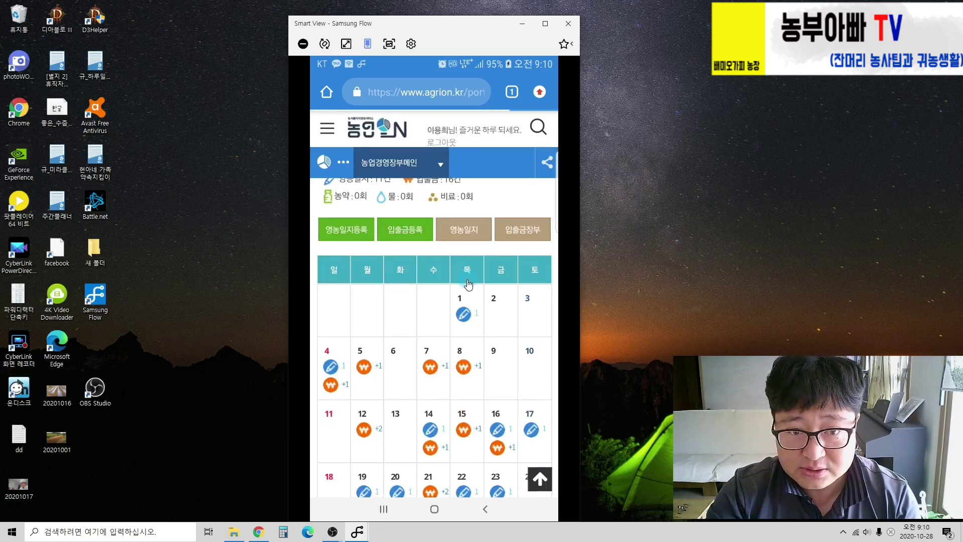
Step: Examine the October 2020 calendar in the 농업경영장부, with its farm journal and income/expense markers
scroll(468, 284, "down", 3)
scroll(468, 283, "down", 1)
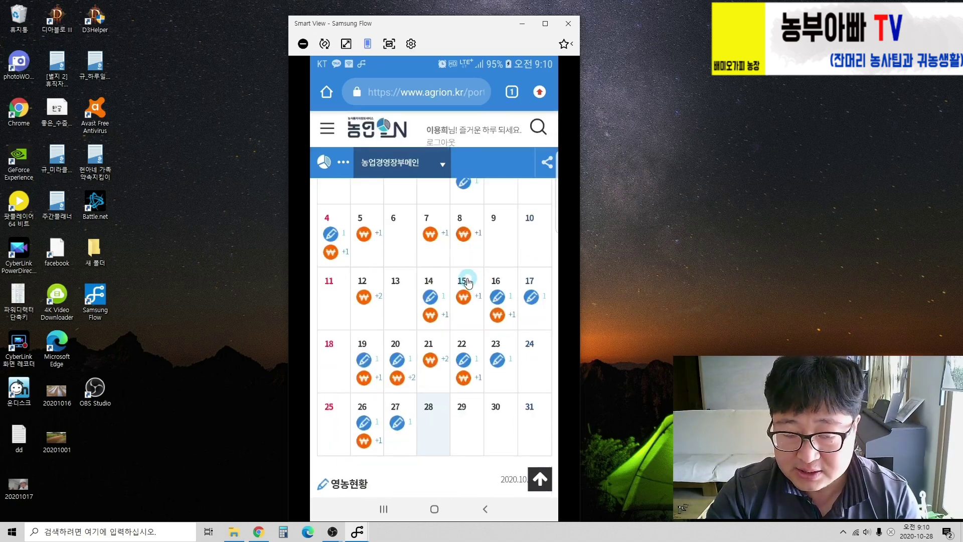
scroll(467, 282, "down", 1)
scroll(466, 335, "up", 1)
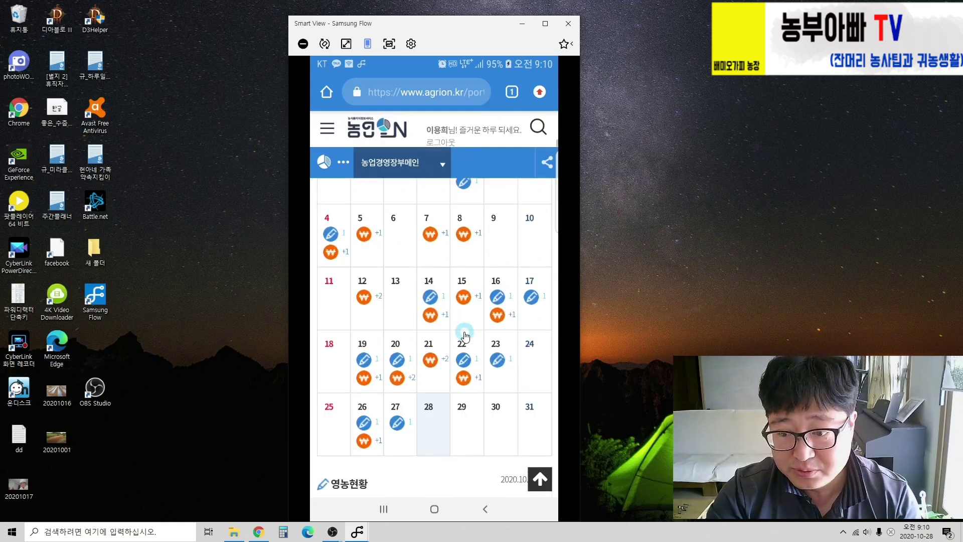
scroll(466, 335, "up", 4)
scroll(466, 336, "down", 1)
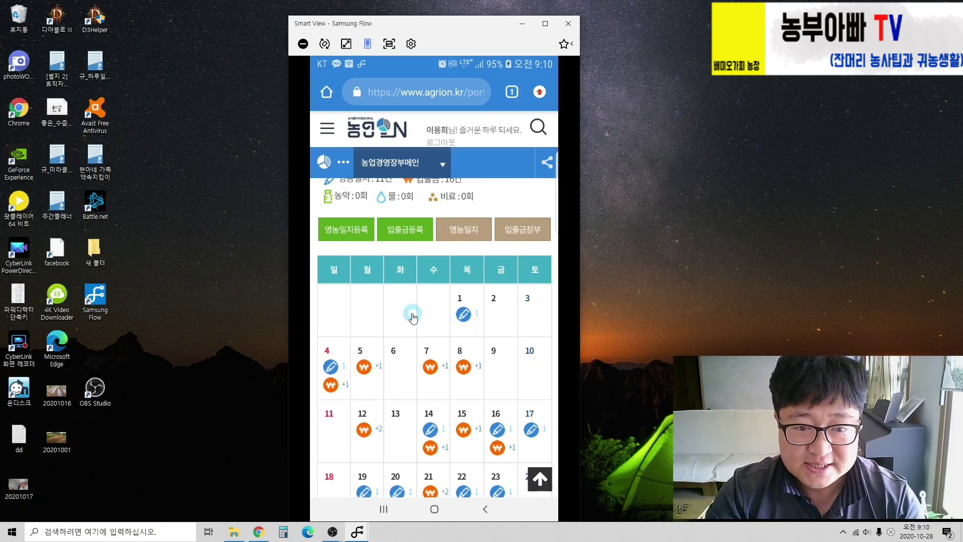
scroll(413, 317, "down", 1)
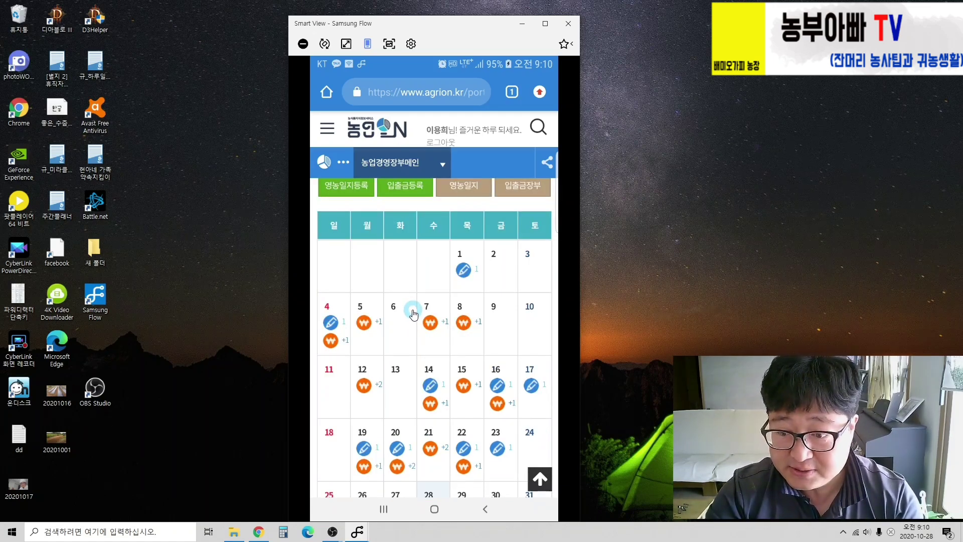
scroll(401, 313, "up", 3)
scroll(402, 313, "down", 3)
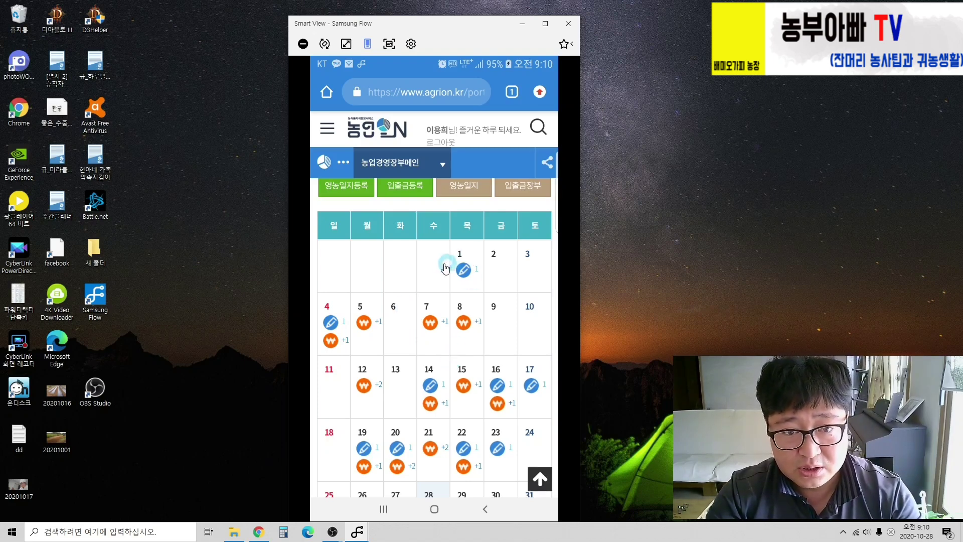
Step: View the 2020년09월 page of the ledger calendar, return to October 2020 and look over its entries
scroll(424, 296, "up", 3)
scroll(429, 321, "down", 2)
scroll(425, 290, "up", 2)
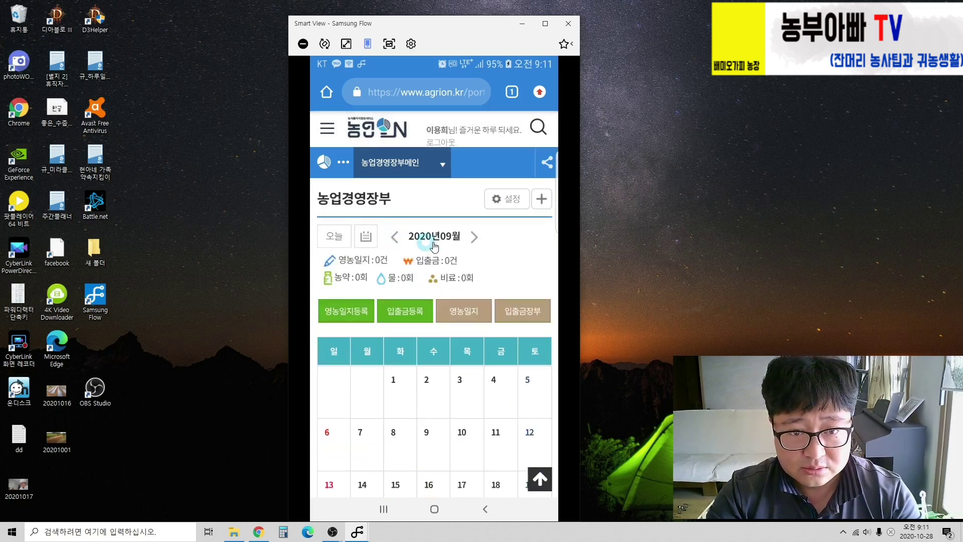
scroll(464, 387, "down", 3)
scroll(464, 385, "up", 3)
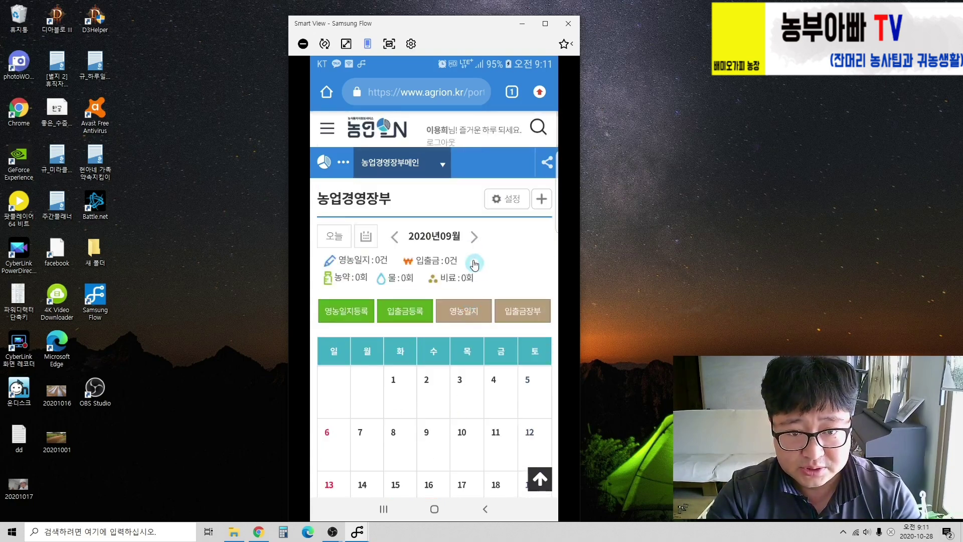
left_click(474, 236)
scroll(467, 389, "down", 2)
scroll(466, 388, "down", 1)
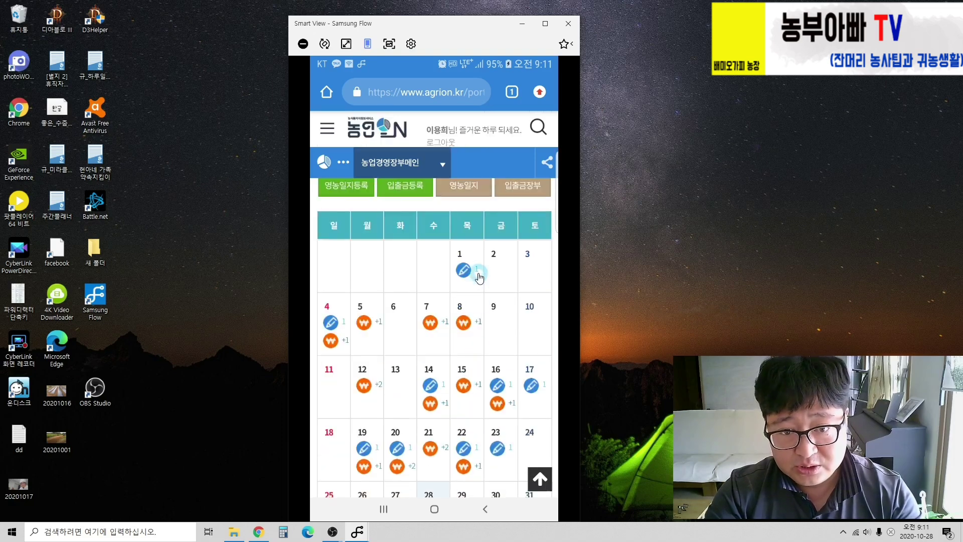
left_click_drag(437, 281, 509, 322)
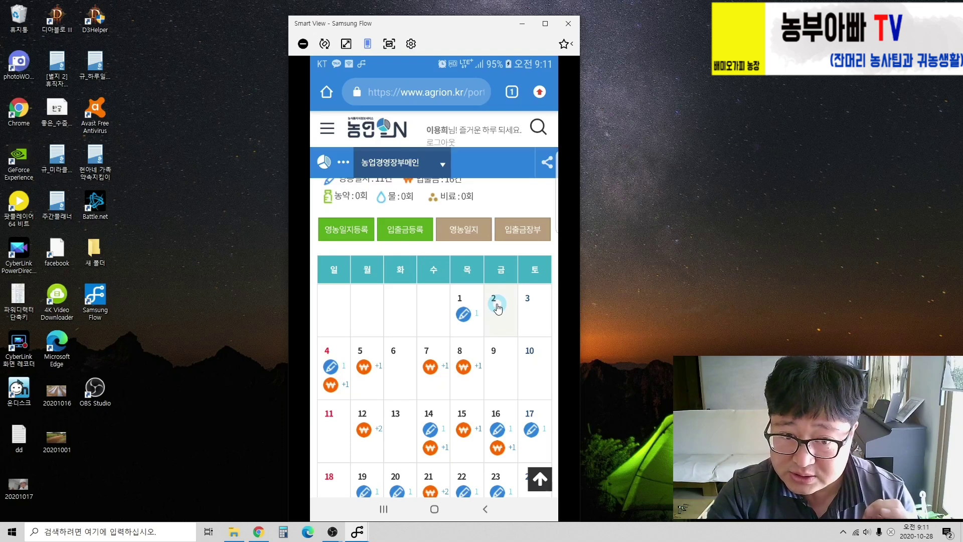
Step: Start a new 영농일지 entry and set both its 시작일 and 종료일 to 2020.10.02
left_click(344, 232)
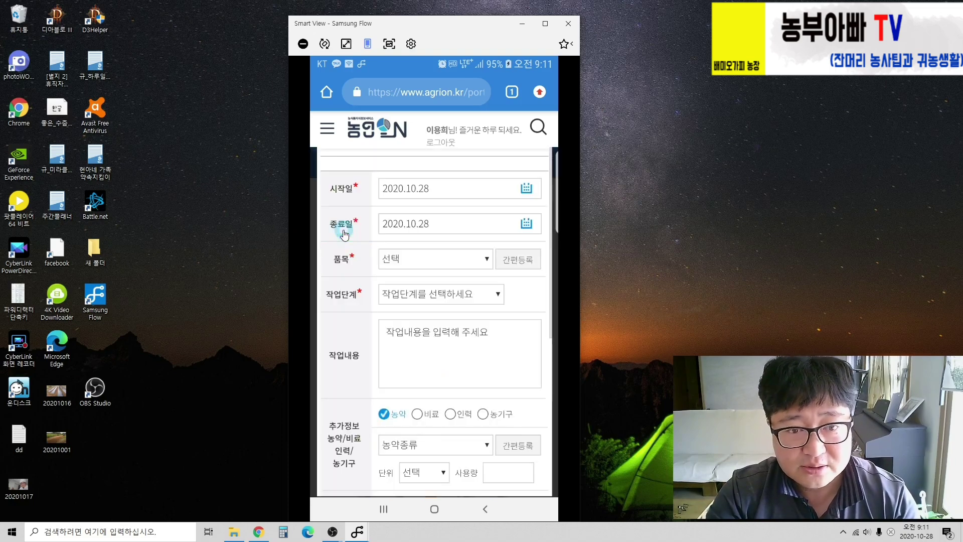
left_click(438, 191)
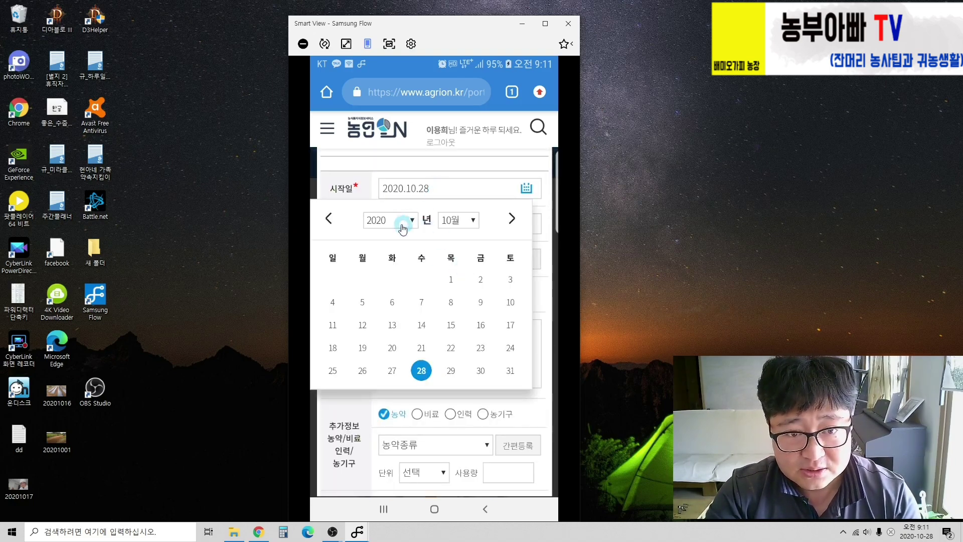
left_click(480, 279)
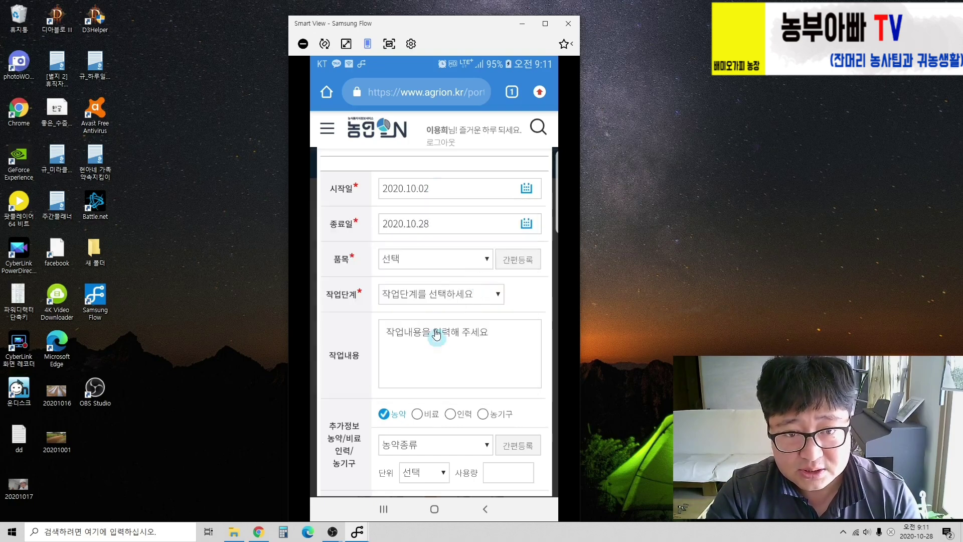
left_click(429, 225)
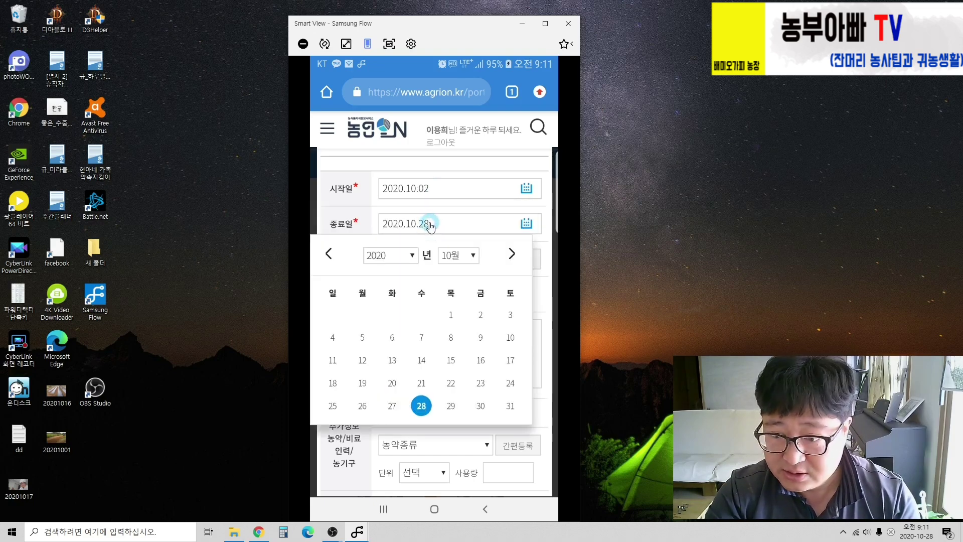
left_click(478, 319)
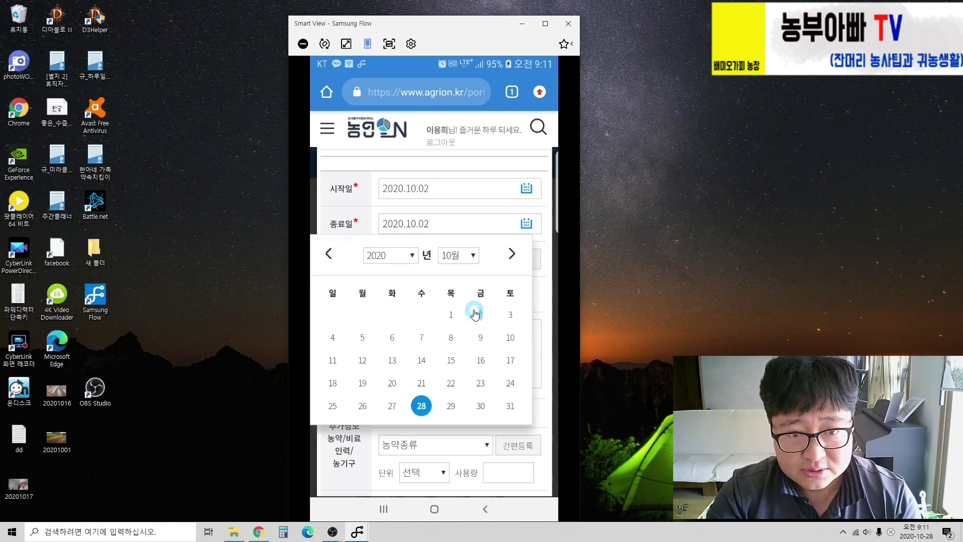
Step: Review the 품목 choices, open the item quick registration, and choose 마늘 as the item with 생산 as the 사업유형
left_click(435, 265)
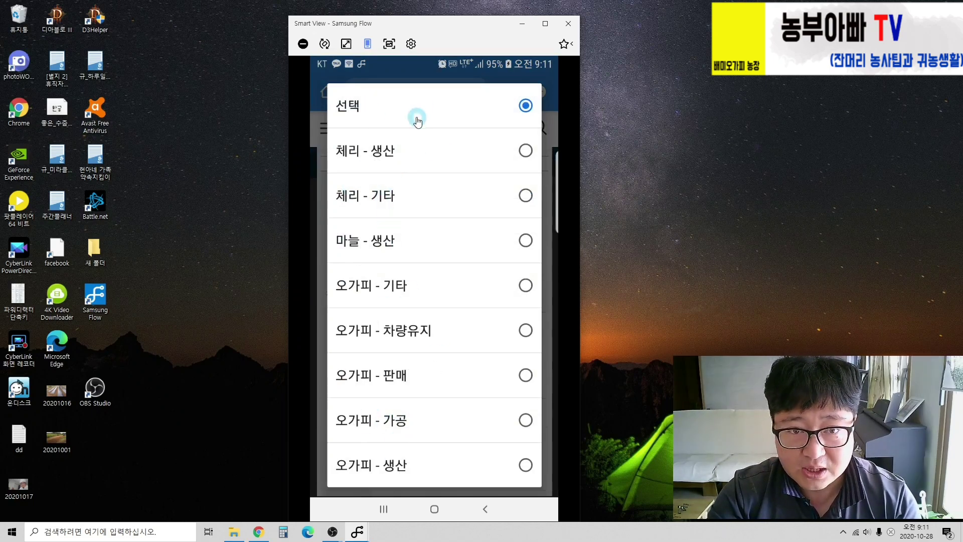
left_click(401, 104)
left_click(510, 260)
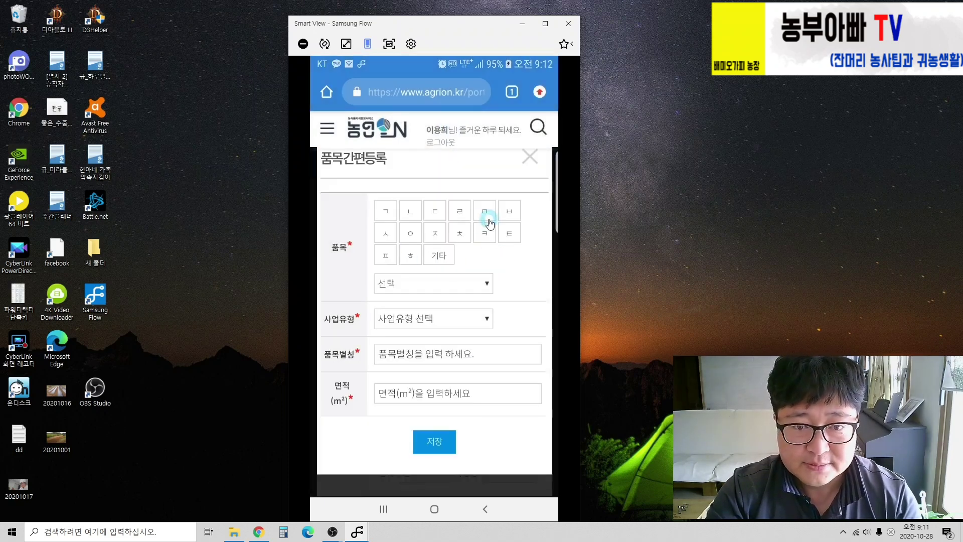
left_click(484, 212)
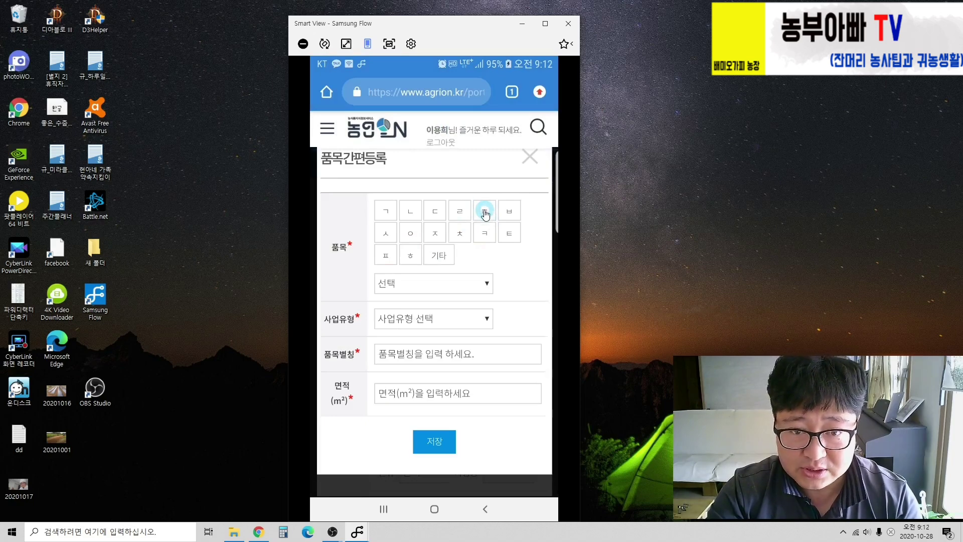
left_click(481, 283)
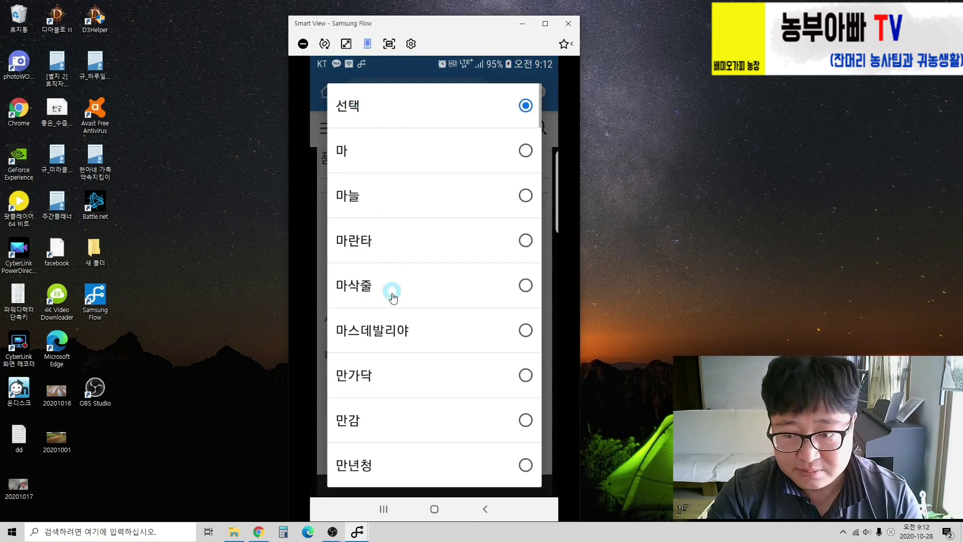
scroll(395, 303, "down", 5)
scroll(395, 304, "up", 2)
scroll(395, 304, "up", 3)
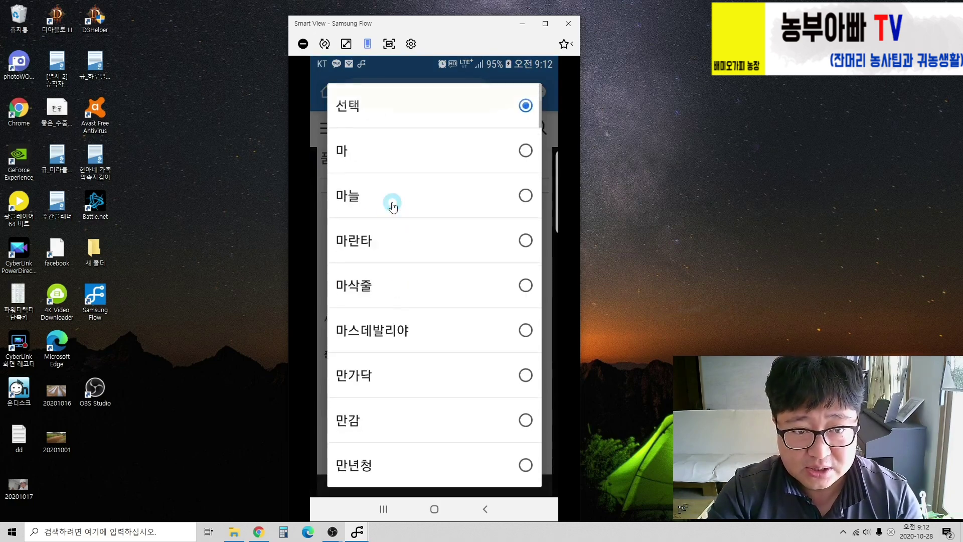
left_click(387, 203)
left_click(423, 324)
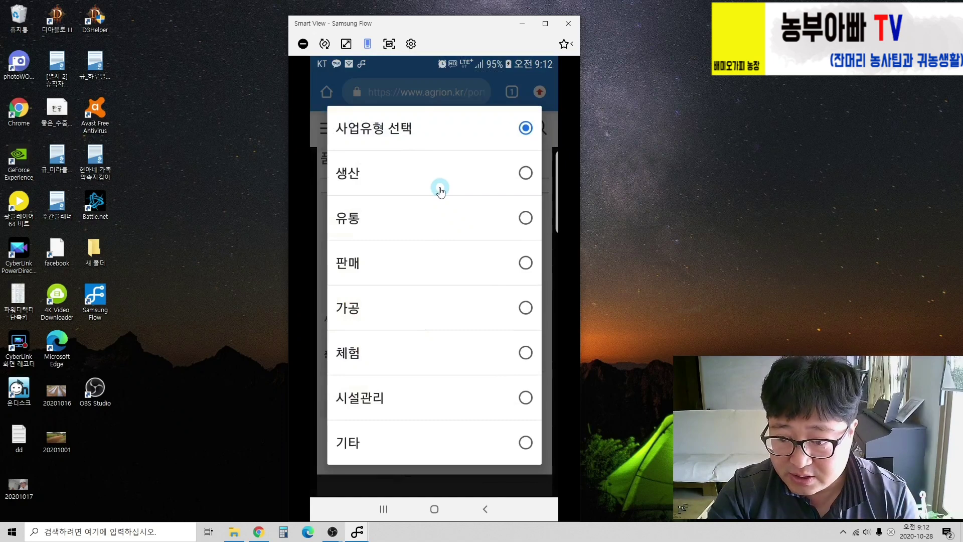
left_click(519, 176)
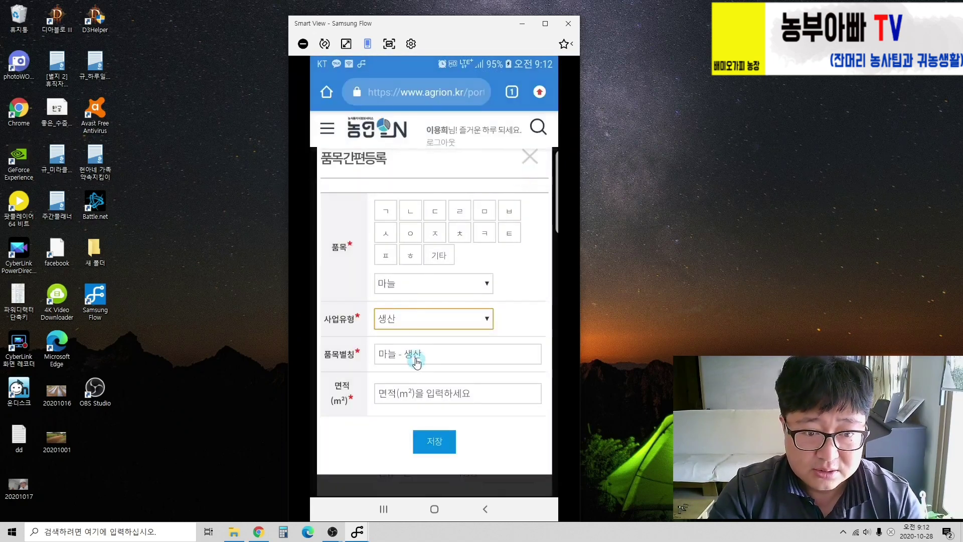
Step: Try to save the 마늘 - 생산 item with an area of 330 m², and close the quick registration form
scroll(415, 354, "down", 1)
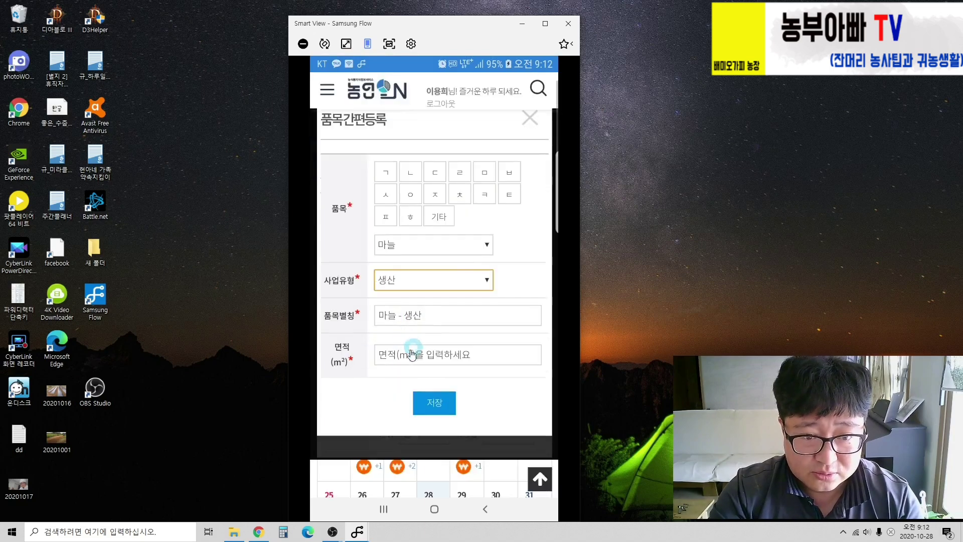
left_click(438, 364)
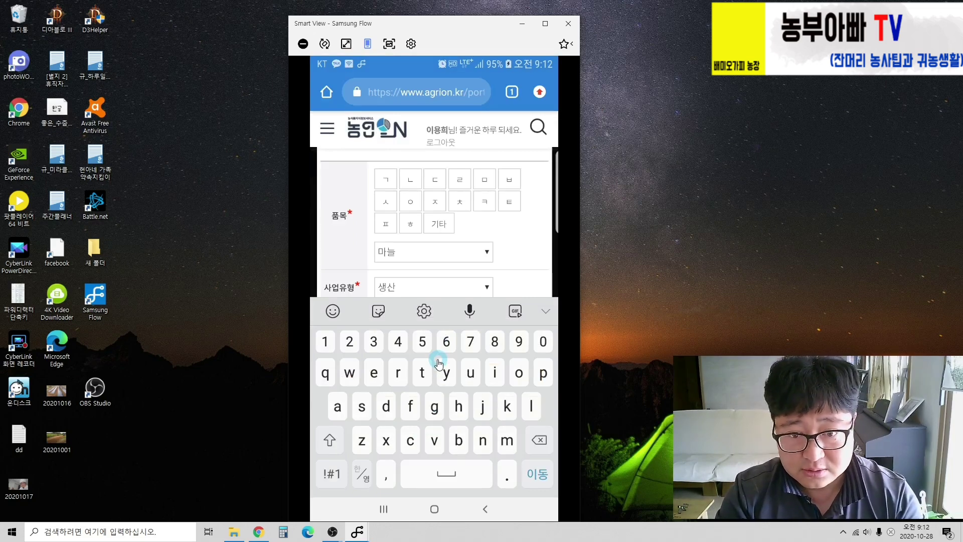
type("330")
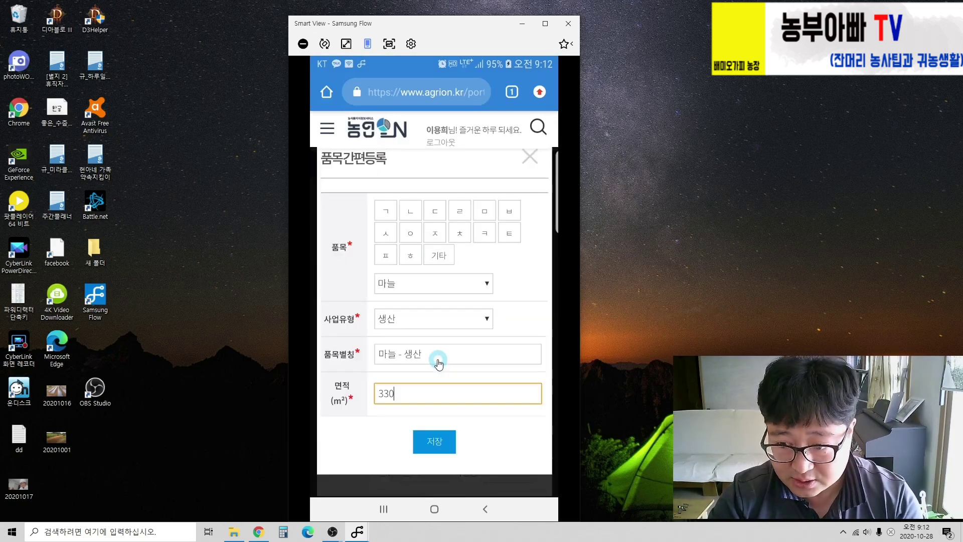
left_click(431, 445)
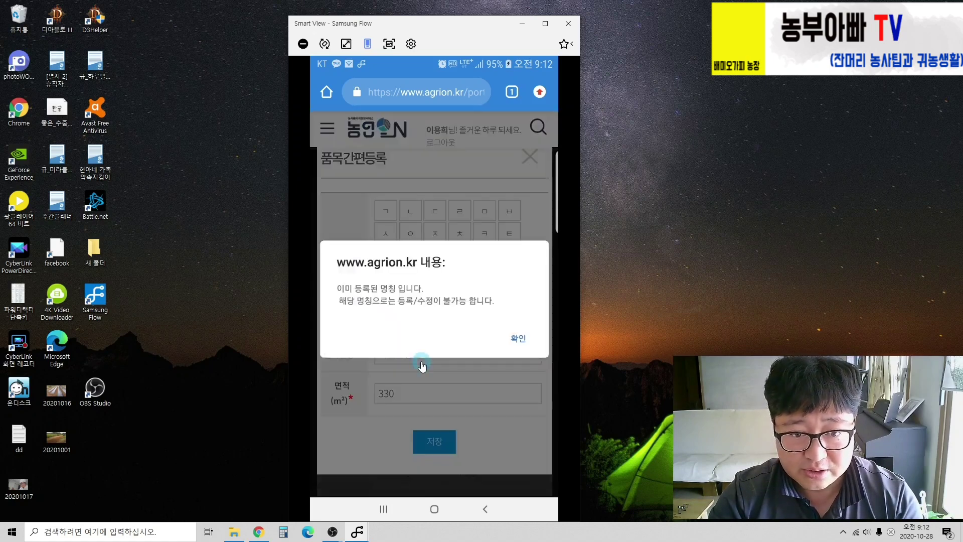
left_click(519, 339)
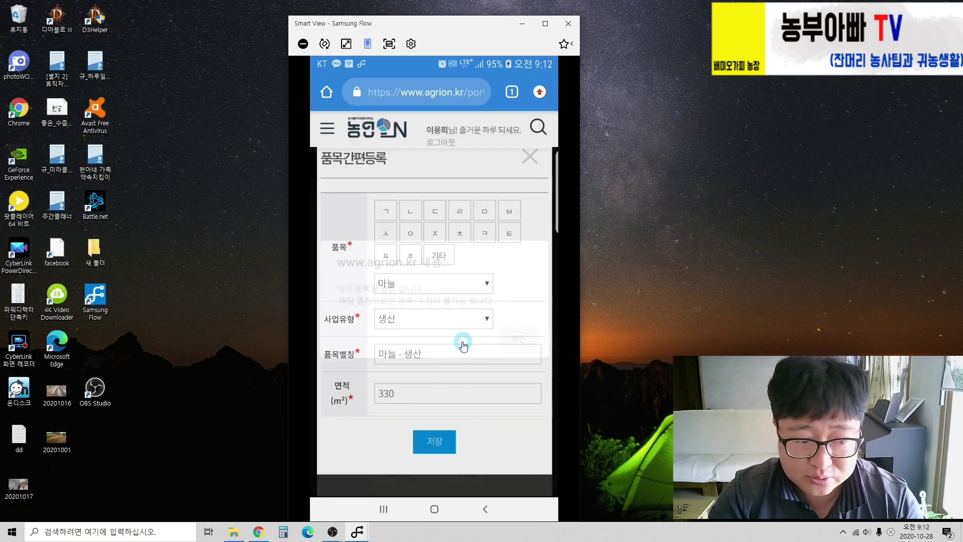
left_click(531, 158)
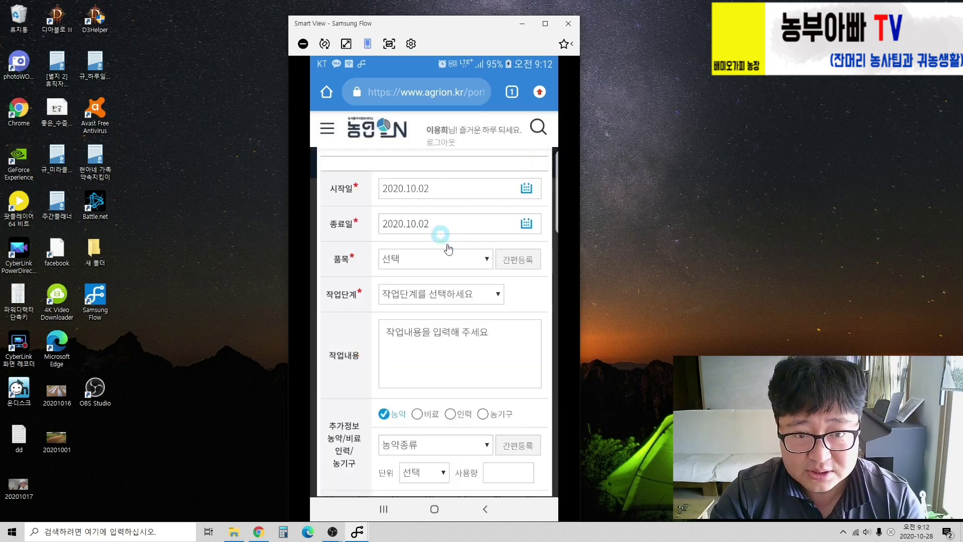
Step: Set the journal entry's 품목 to 마늘 - 생산
left_click(484, 262)
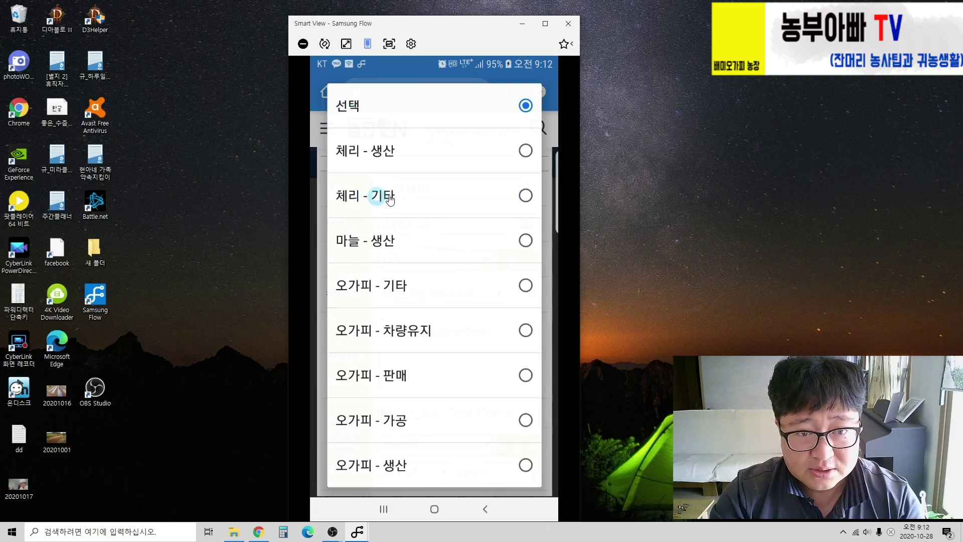
left_click(524, 243)
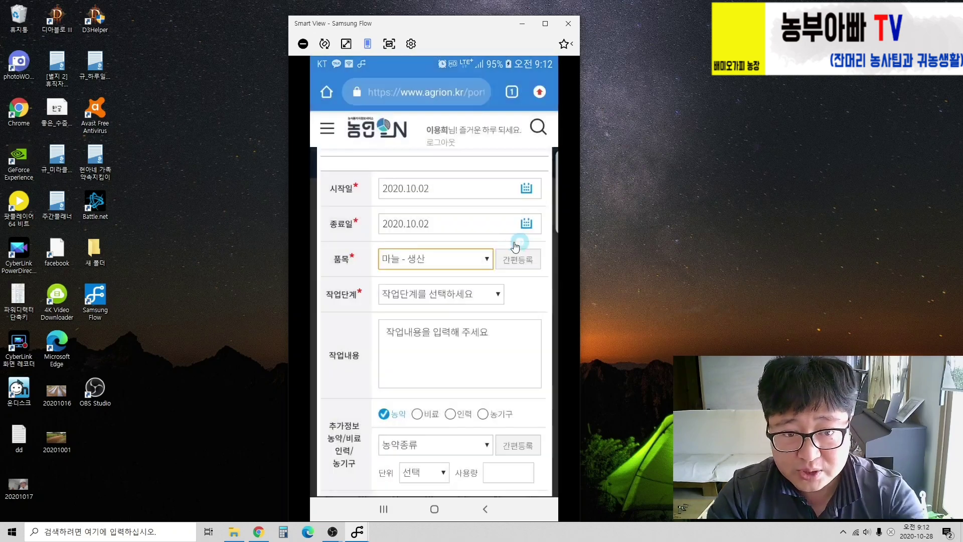
left_click(472, 262)
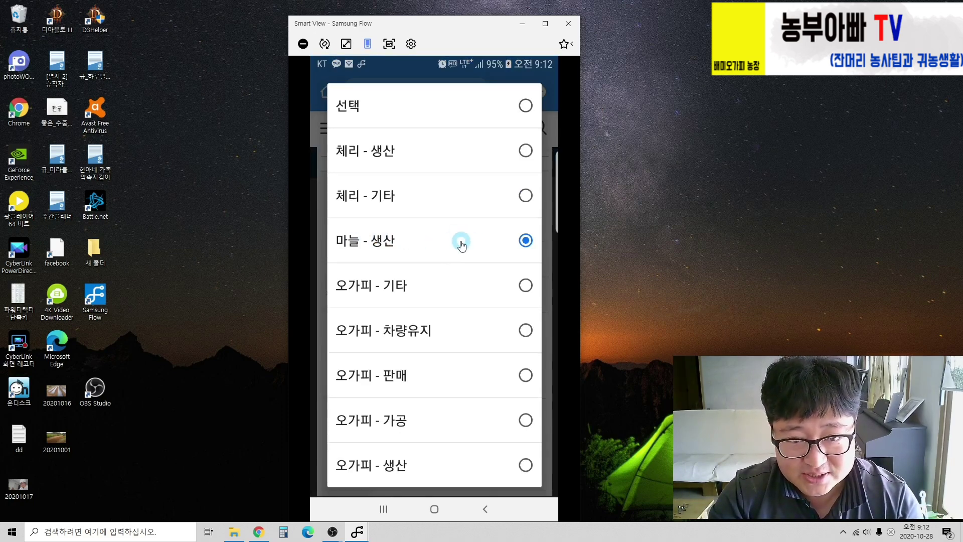
Step: Set the 작업단계 to 퇴비및밑비료주기 and enter 퇴비 15포, 황산칼슘 2포 and 로터리 on separate lines as the 작업내용
left_click(426, 296)
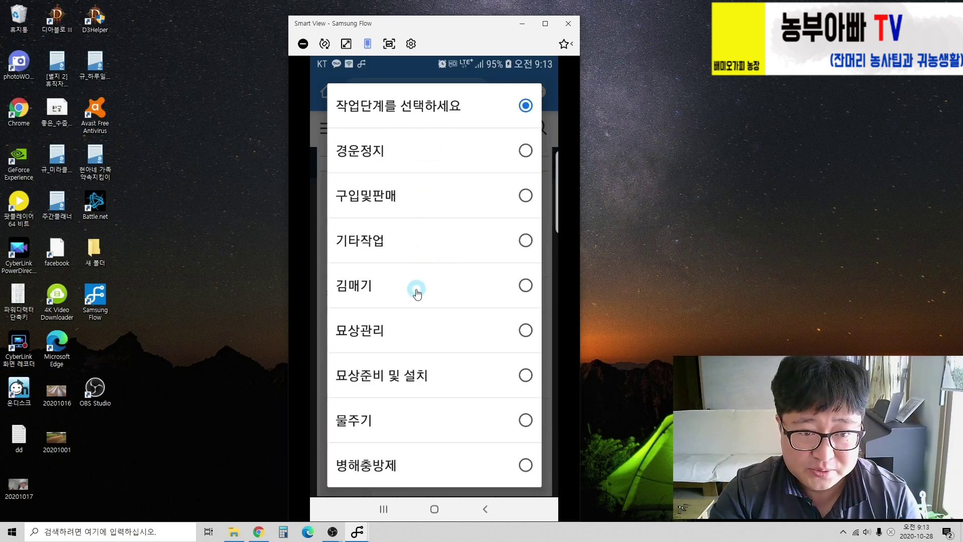
scroll(419, 289, "down", 5)
scroll(416, 294, "down", 10)
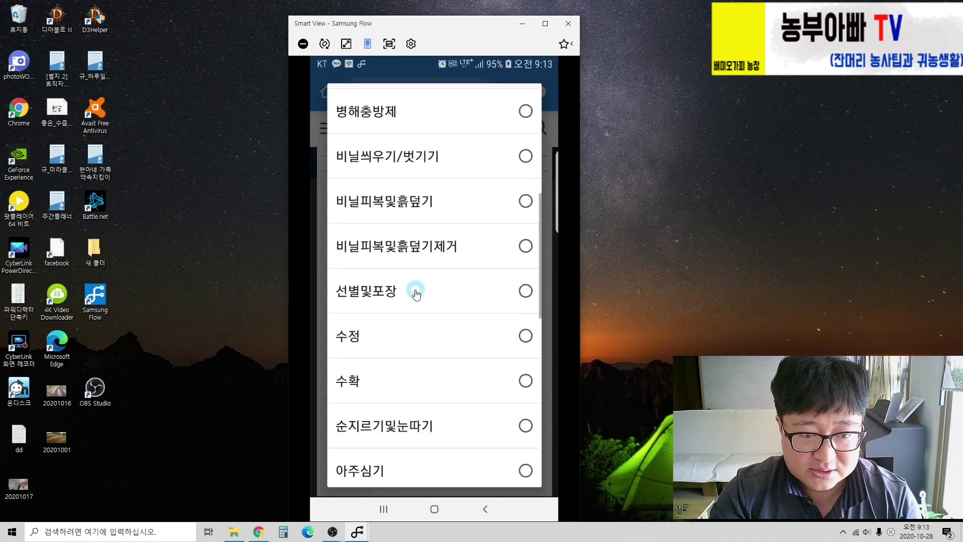
scroll(409, 302, "down", 5)
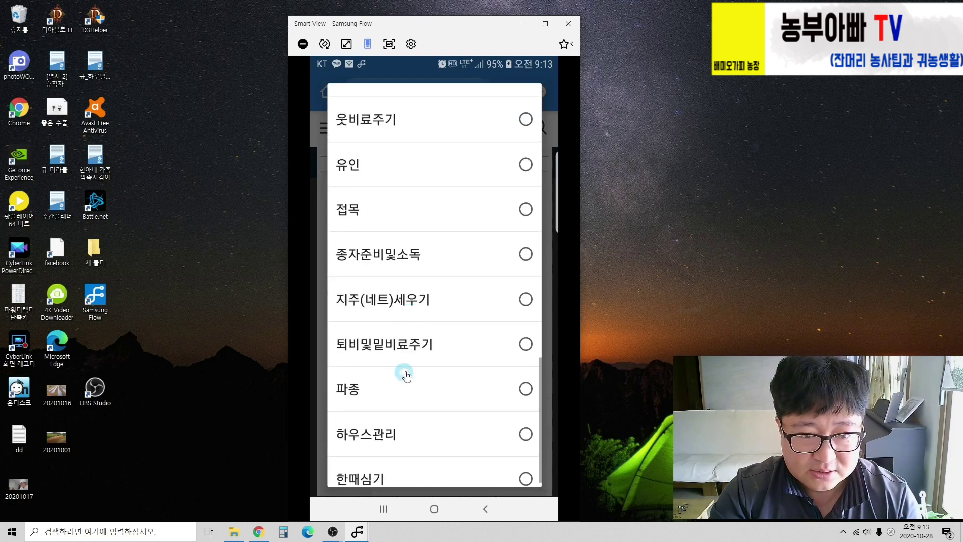
left_click(424, 352)
left_click(425, 340)
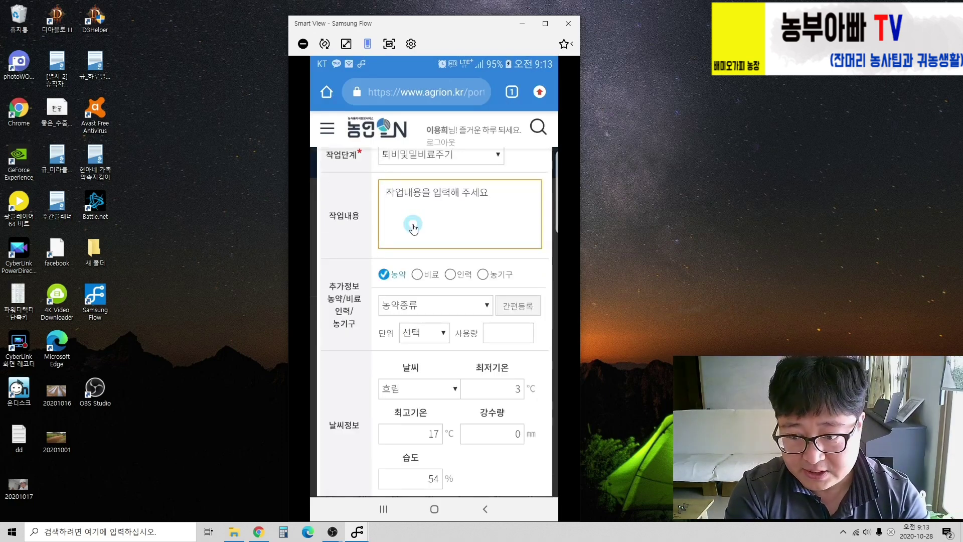
type("퇴비 15포")
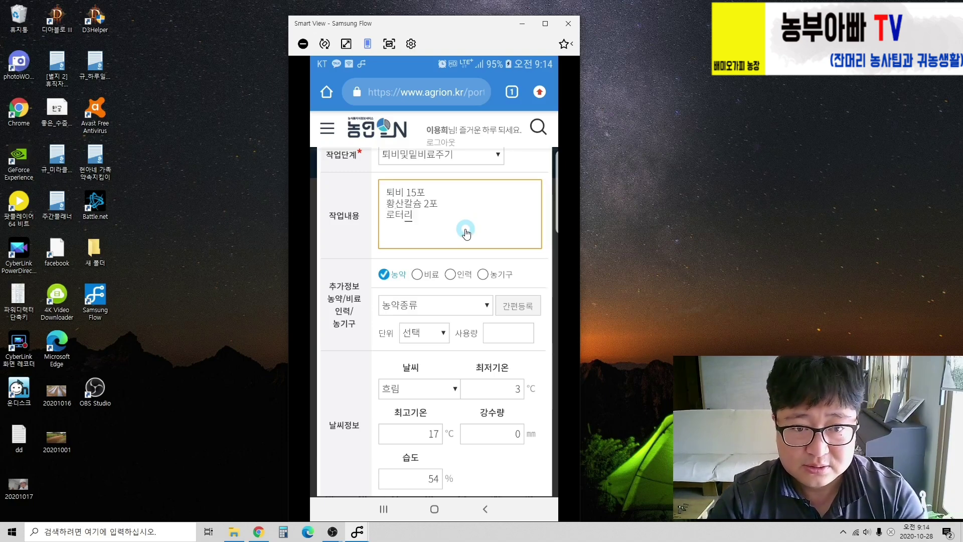
Step: Switch the 추가정보 to 비료, review the registered fertilizer choices, and open the fertilizer quick registration form
left_click(419, 277)
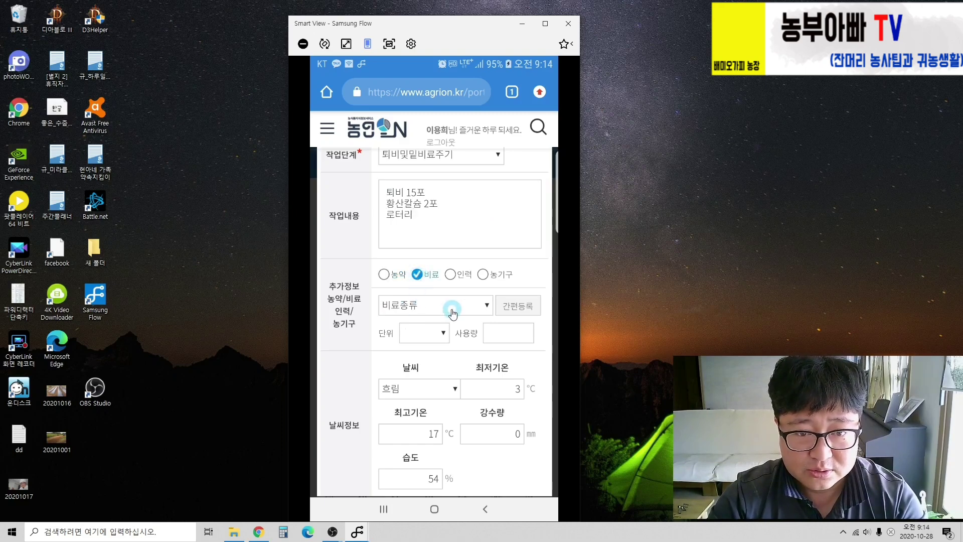
left_click(487, 307)
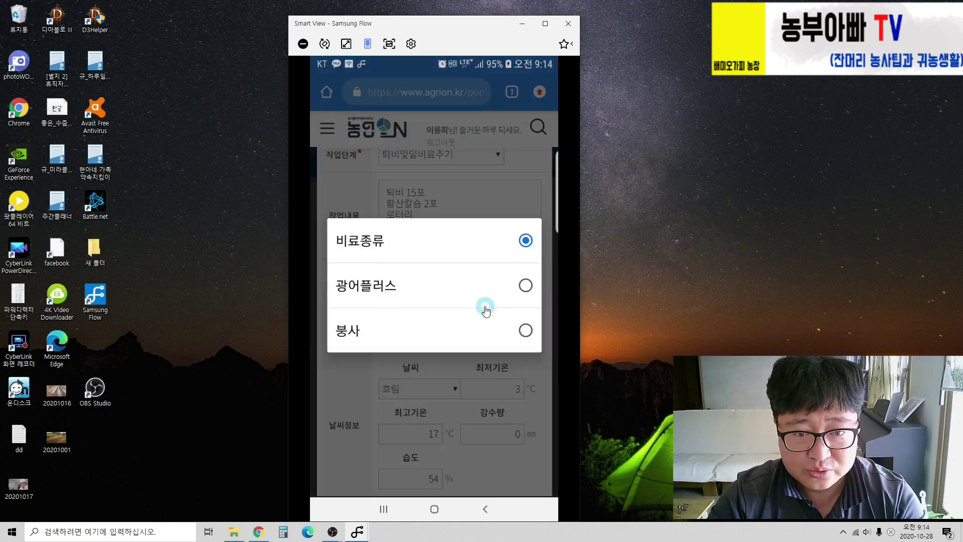
left_click(424, 246)
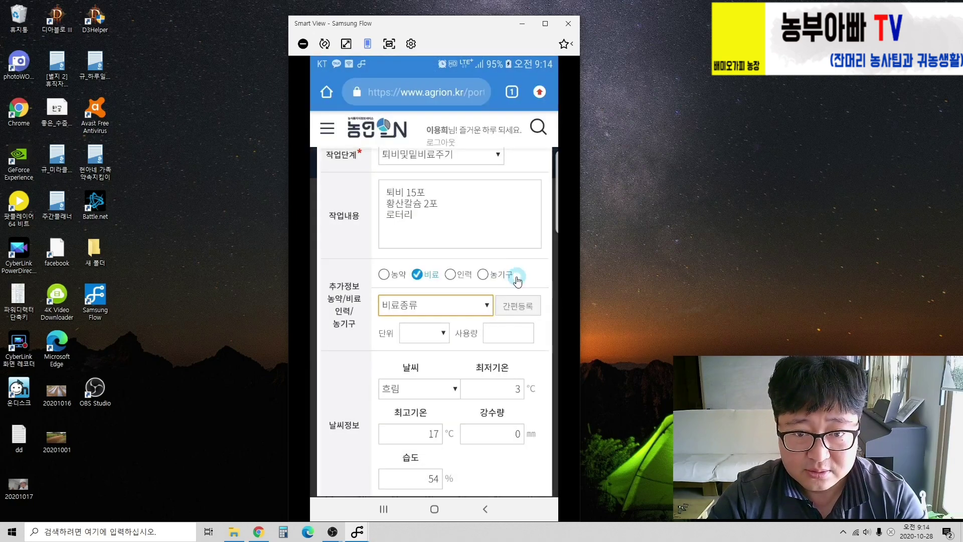
left_click(520, 310)
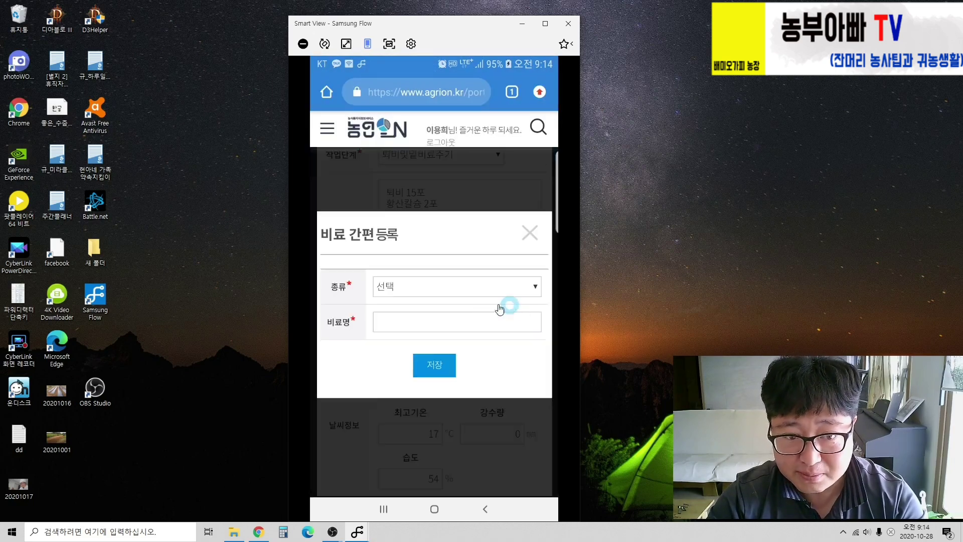
Step: Register 농협퇴비 as a new fertilizer with 유기질비료 as its 종류, and save it
left_click(445, 294)
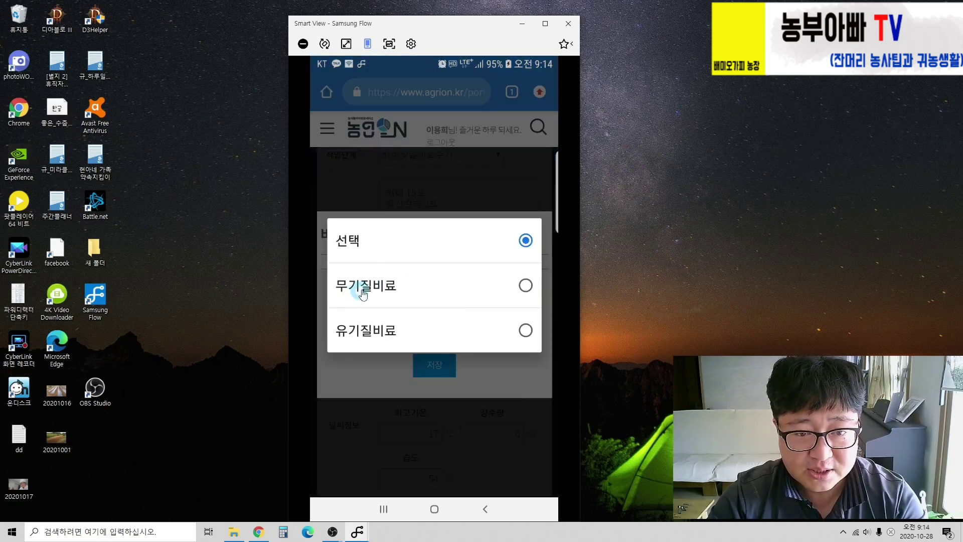
left_click(447, 331)
left_click(412, 328)
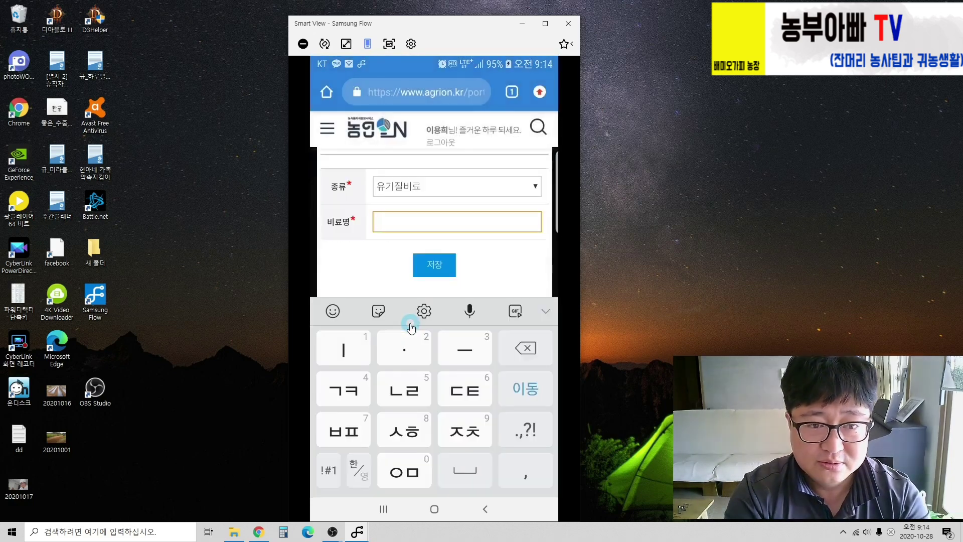
type("농협")
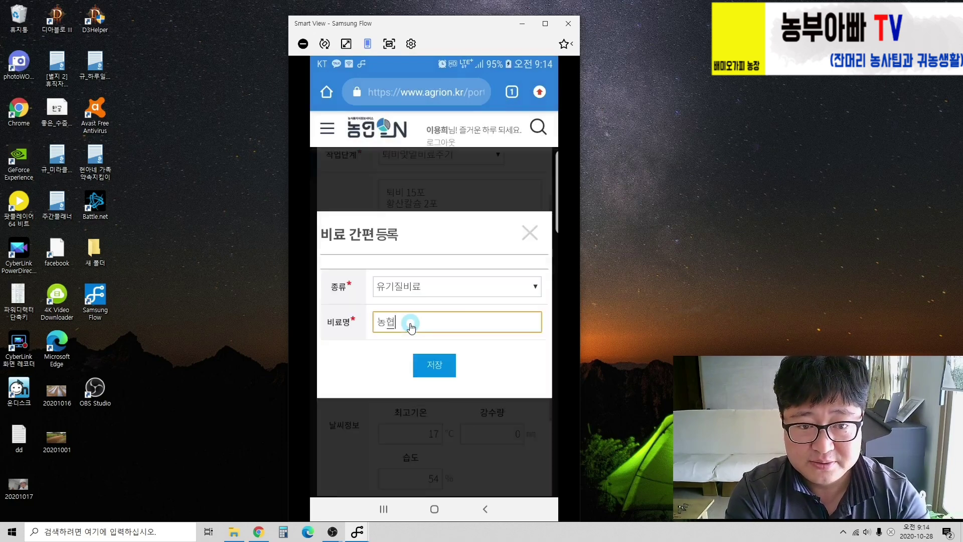
type("퇴비")
left_click(431, 370)
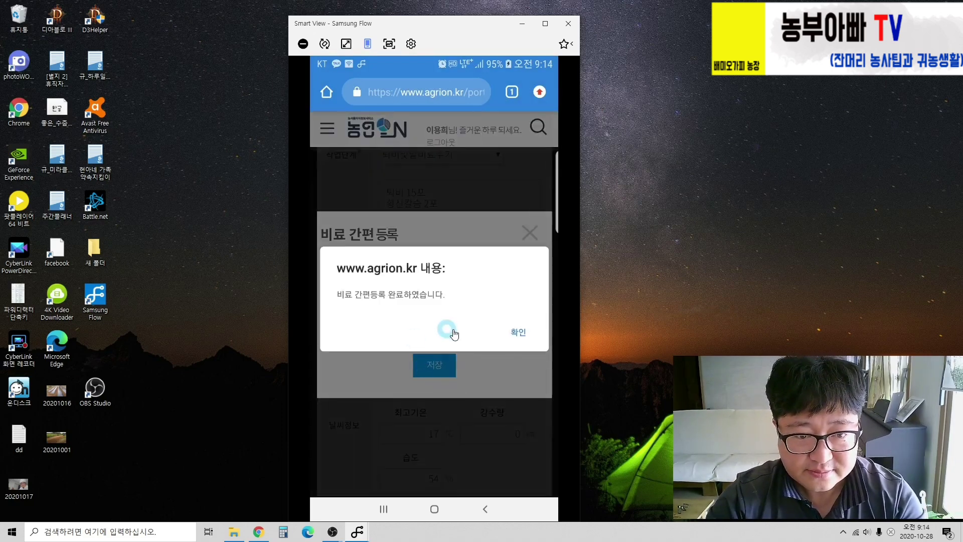
left_click(518, 331)
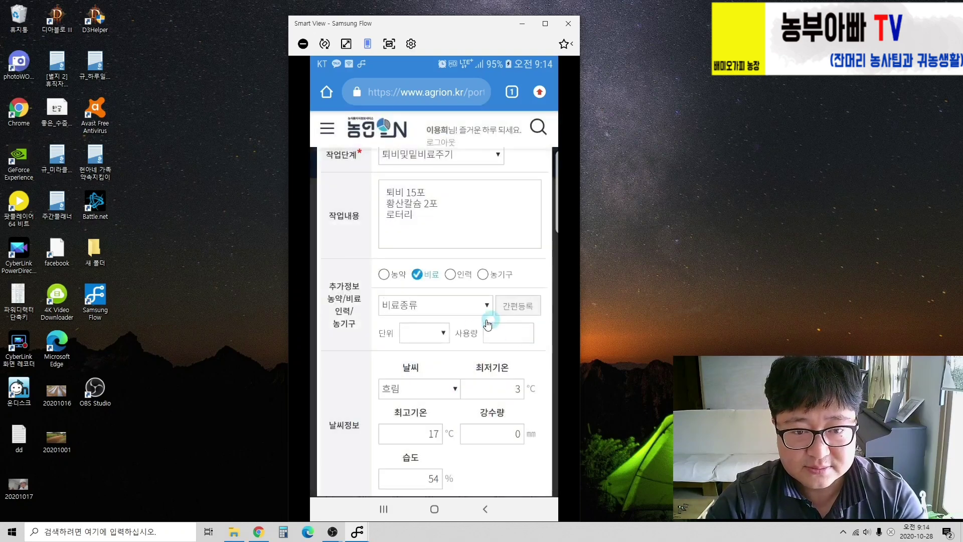
Step: Record 농협퇴비 as the fertilizer used, with 포 as the 단위 and 15 as the 사용량
left_click(453, 301)
left_click(416, 309)
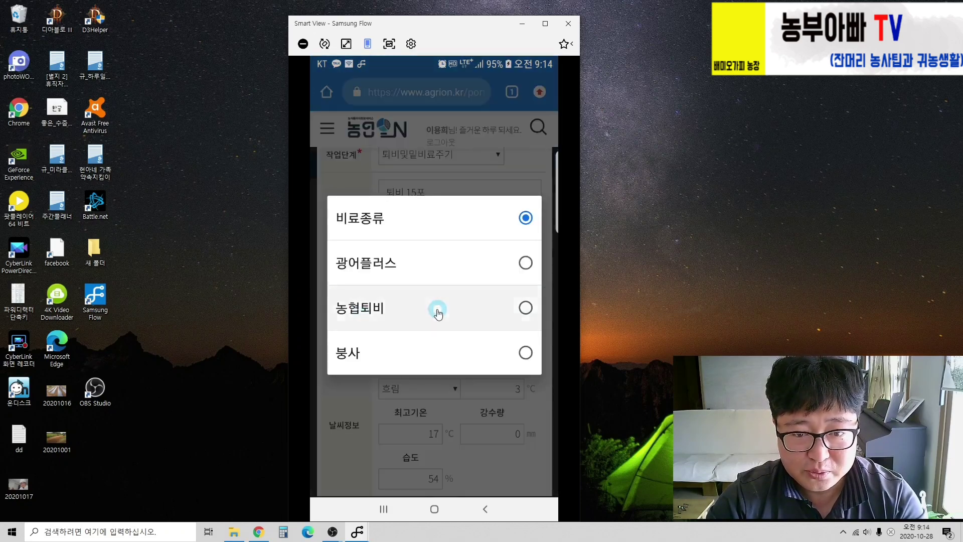
left_click(457, 337)
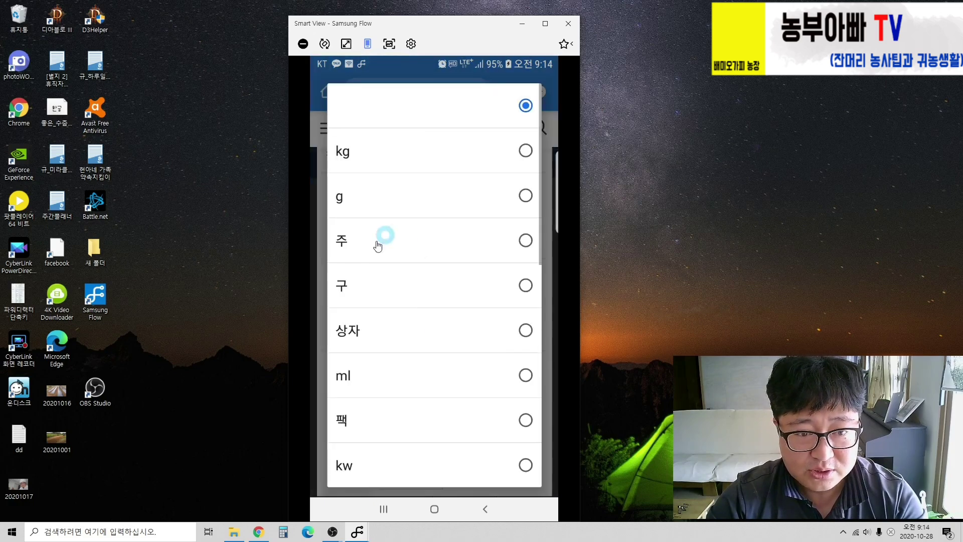
scroll(396, 431, "down", 3)
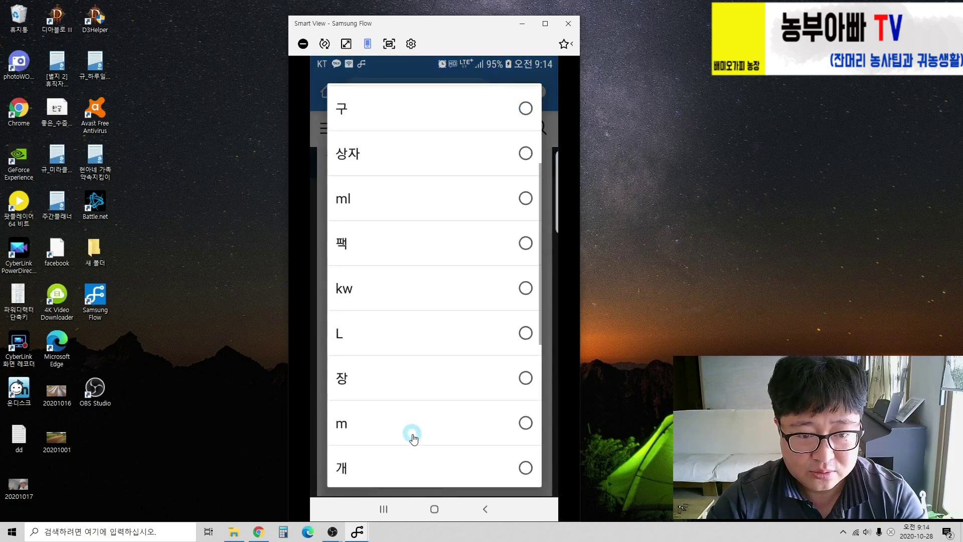
scroll(408, 437, "down", 5)
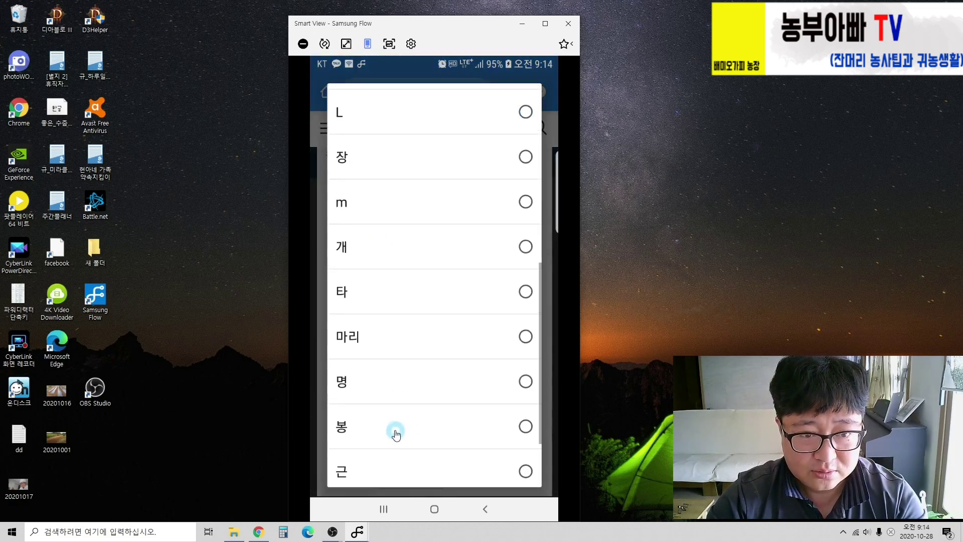
scroll(396, 421, "down", 2)
left_click(387, 430)
left_click(497, 334)
type("15")
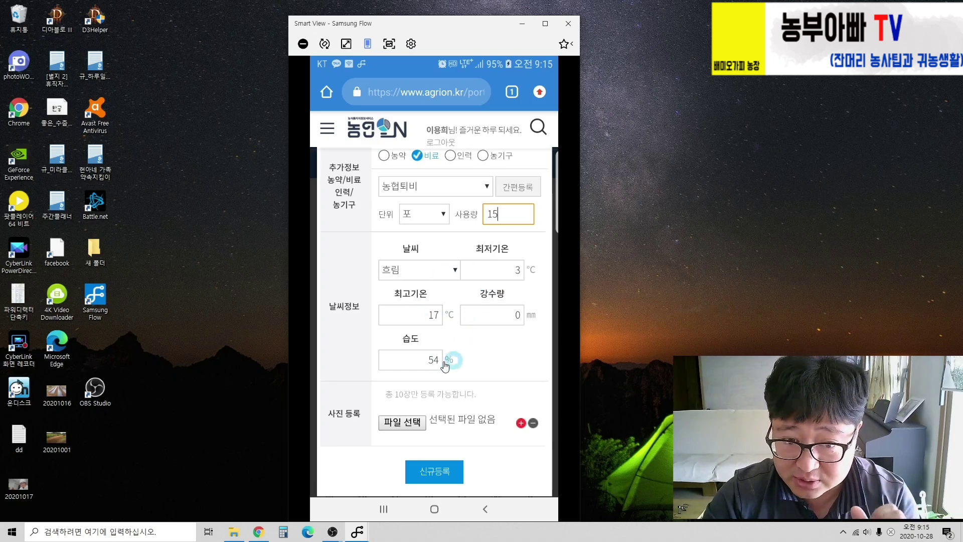
Step: Browse the phone's images for the journal's 사진 등록, and close the image picker without choosing one
left_click(411, 426)
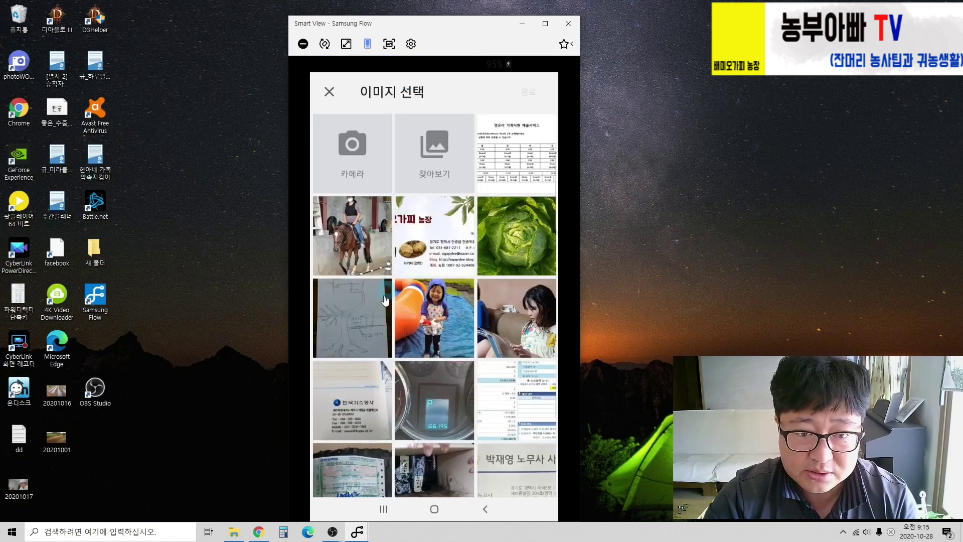
scroll(381, 321, "down", 6)
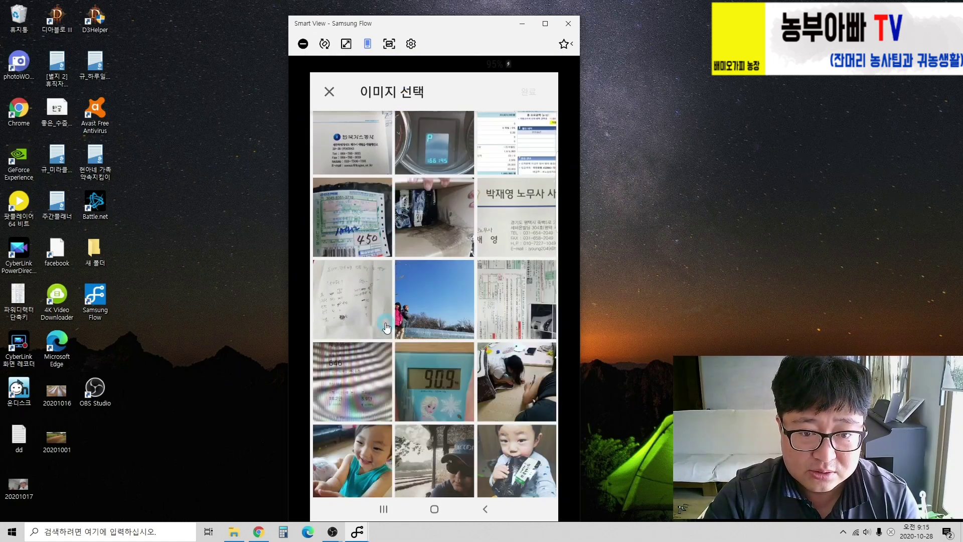
scroll(387, 327, "down", 5)
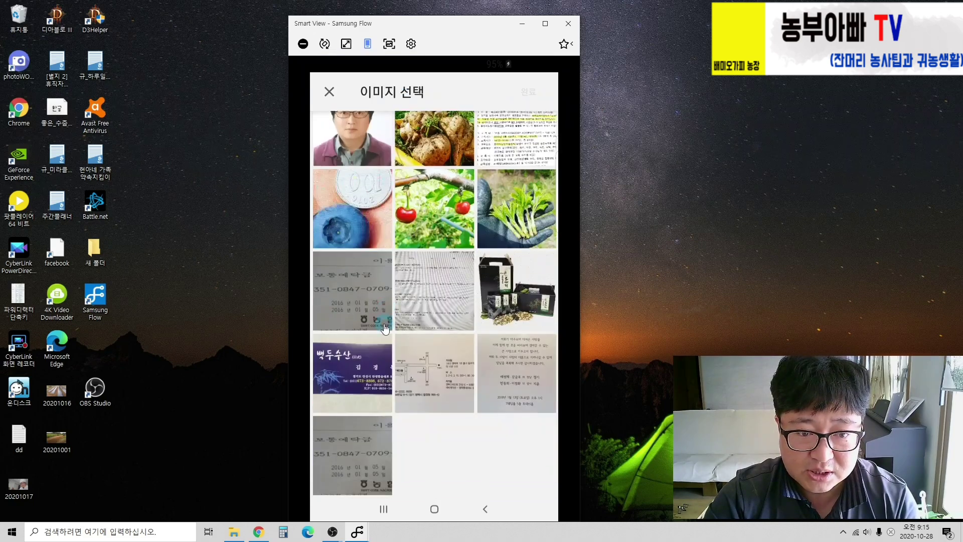
scroll(384, 327, "up", 10)
left_click(330, 91)
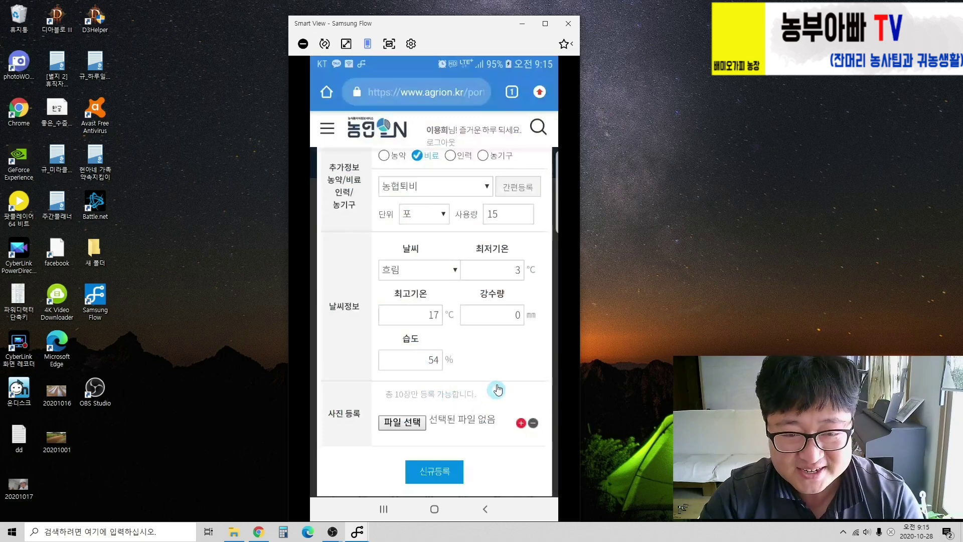
Step: Switch the 추가정보 to 인력 and enter 1 male worker under 자가인력
scroll(491, 384, "up", 2)
scroll(491, 383, "up", 3)
scroll(444, 346, "down", 2)
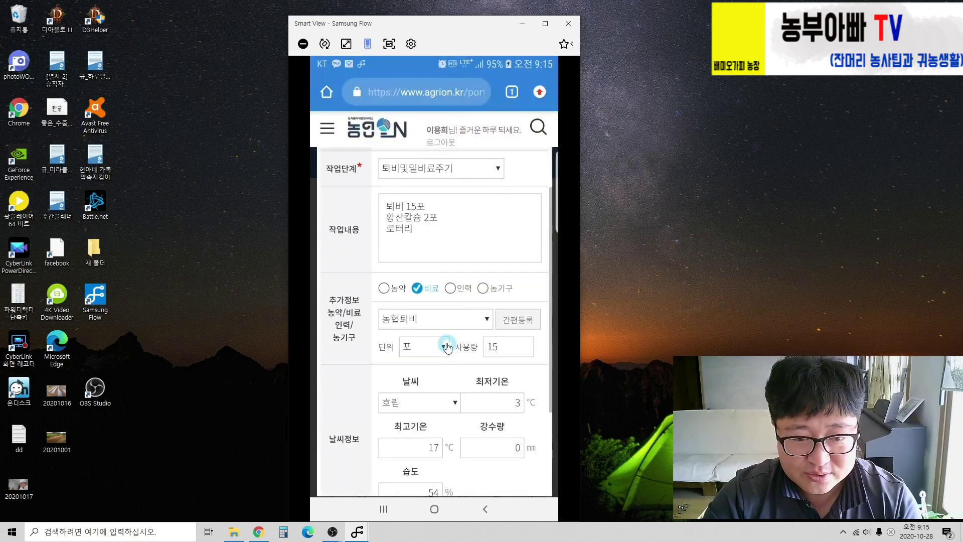
left_click(451, 289)
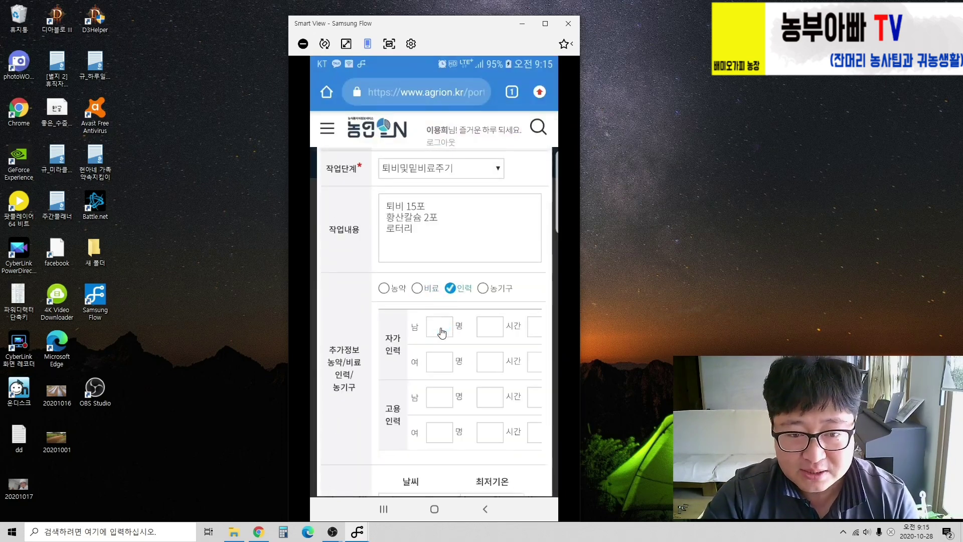
left_click(442, 321)
left_click(441, 300)
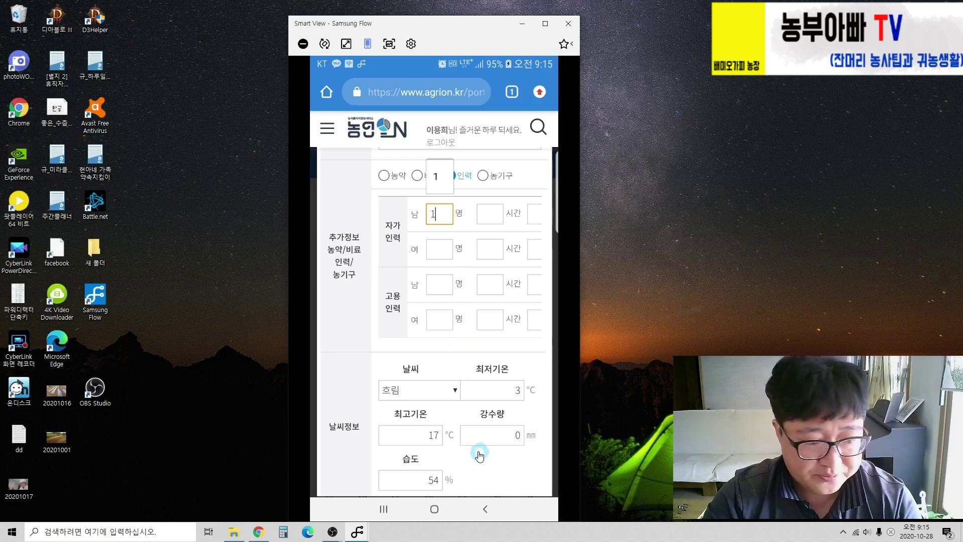
Step: Switch the 추가정보 to 농기구, review the machinery choices, and open the machinery quick registration form
scroll(480, 351, "up", 3)
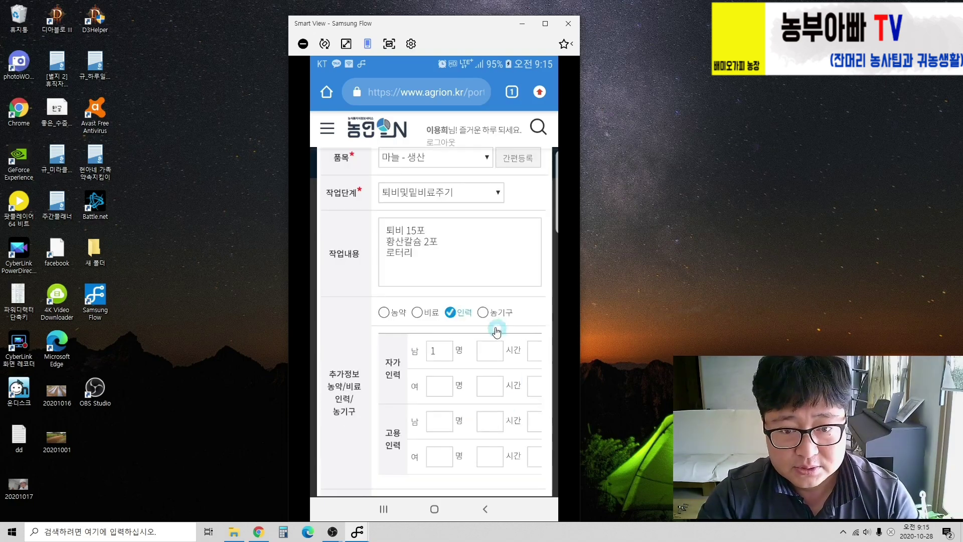
left_click(483, 313)
scroll(497, 301, "down", 2)
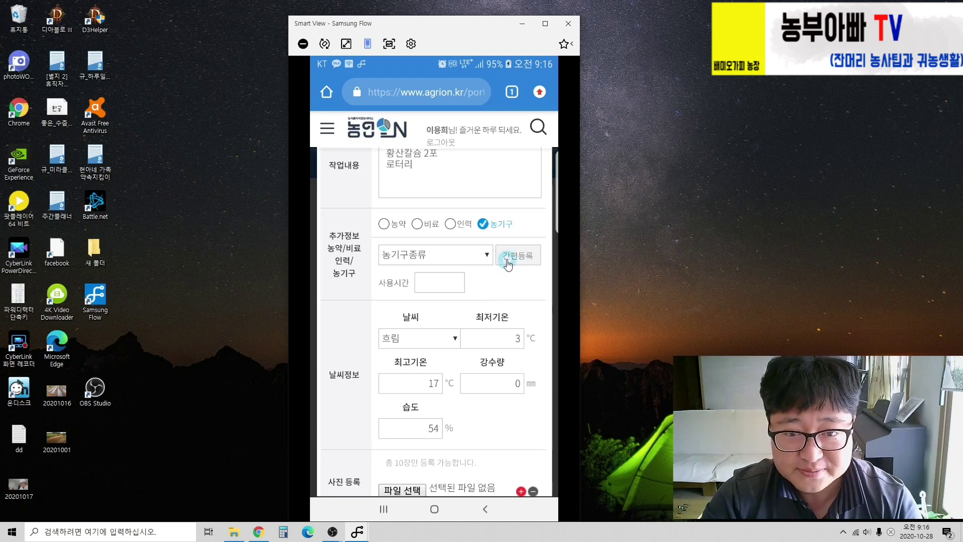
left_click(464, 260)
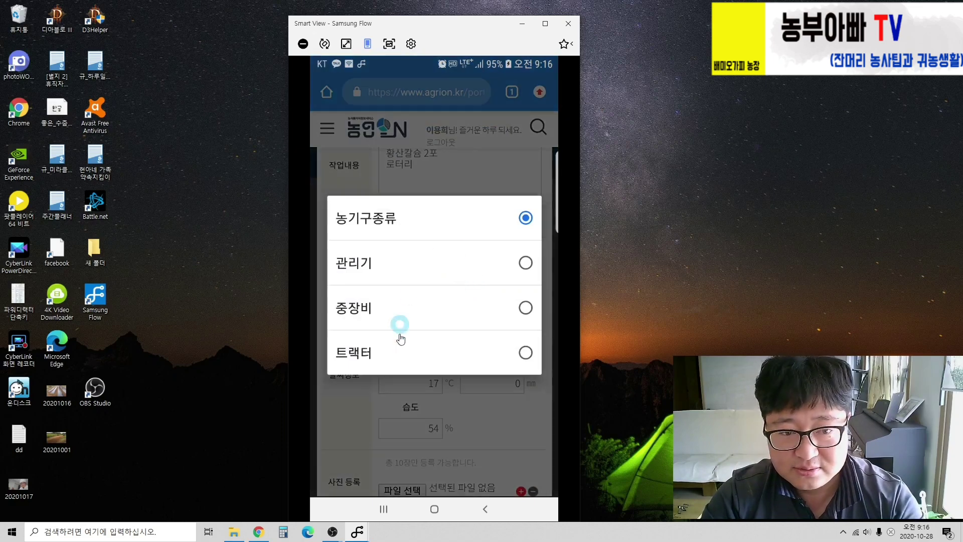
left_click(431, 215)
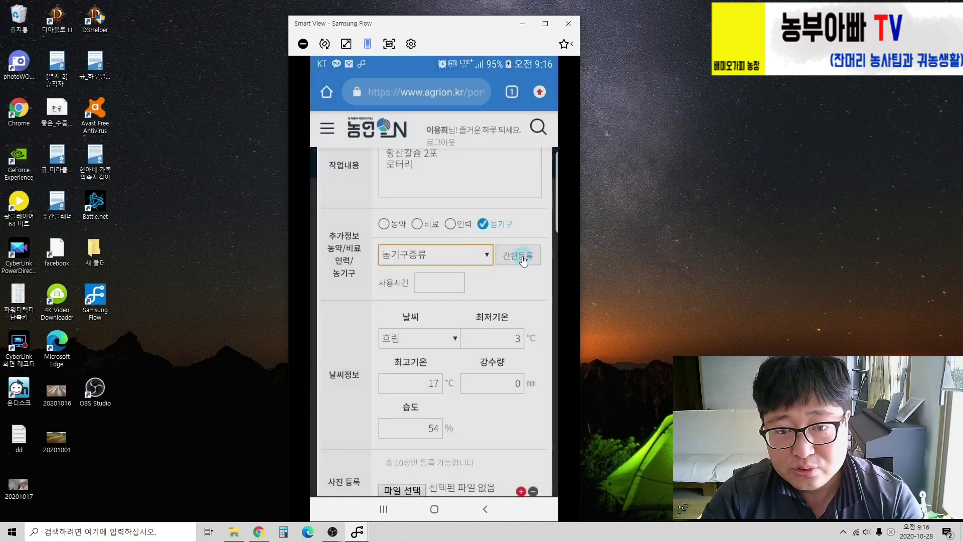
left_click(522, 259)
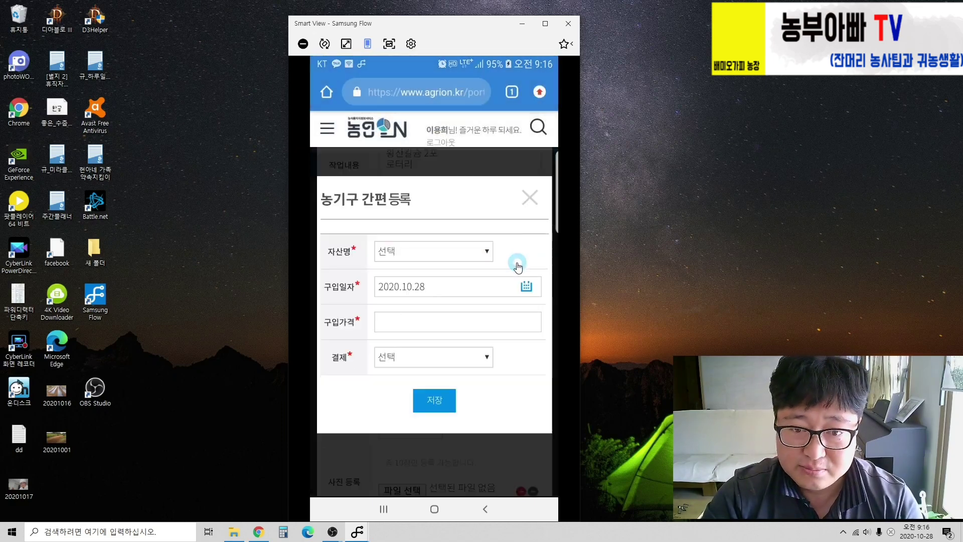
Step: Set the new machine's 자산명 to 경운기 and its 구입일자 to 2019.04.01
left_click(450, 251)
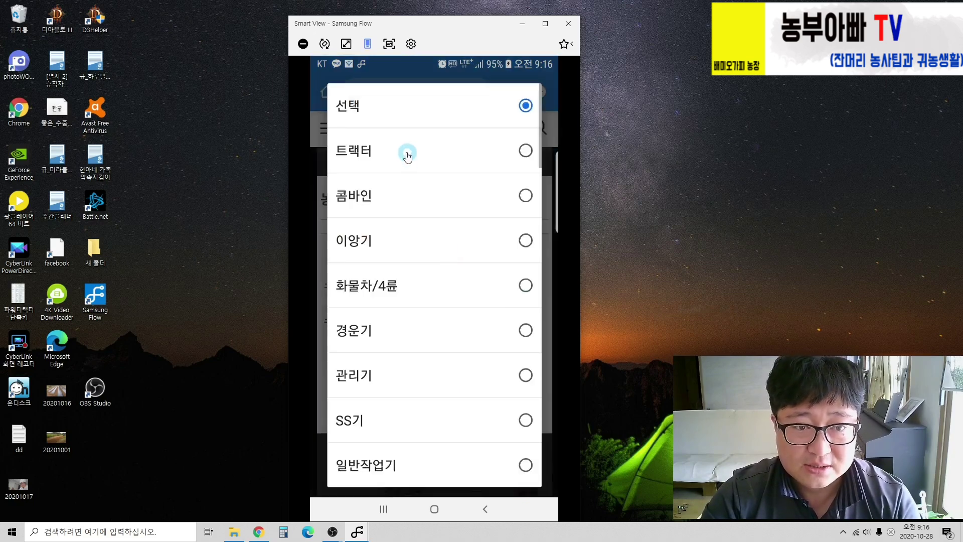
left_click(400, 340)
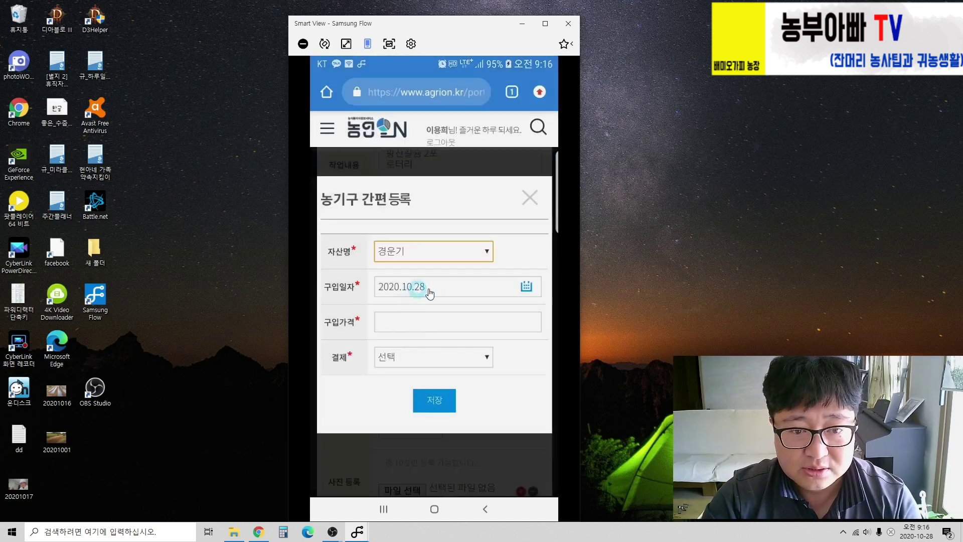
left_click(424, 291)
left_click(440, 375)
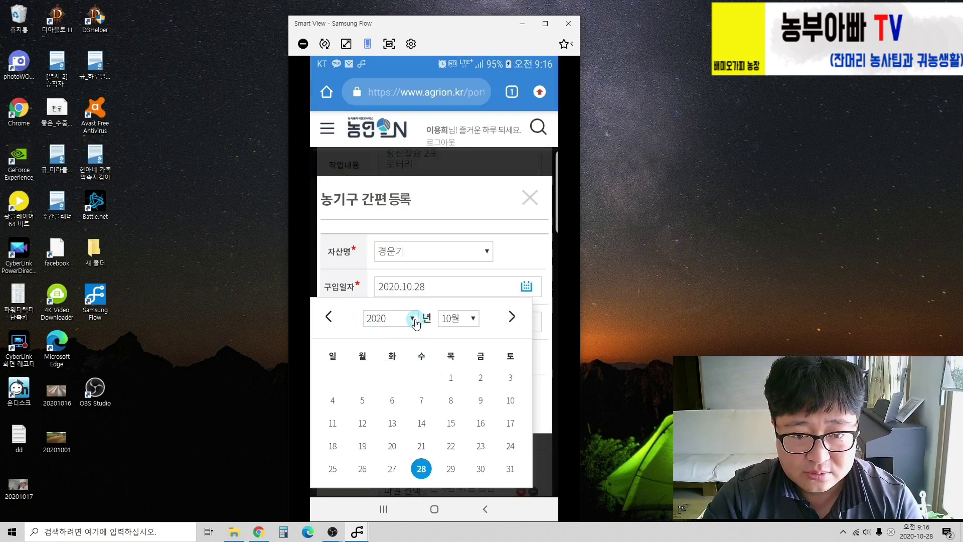
left_click(398, 316)
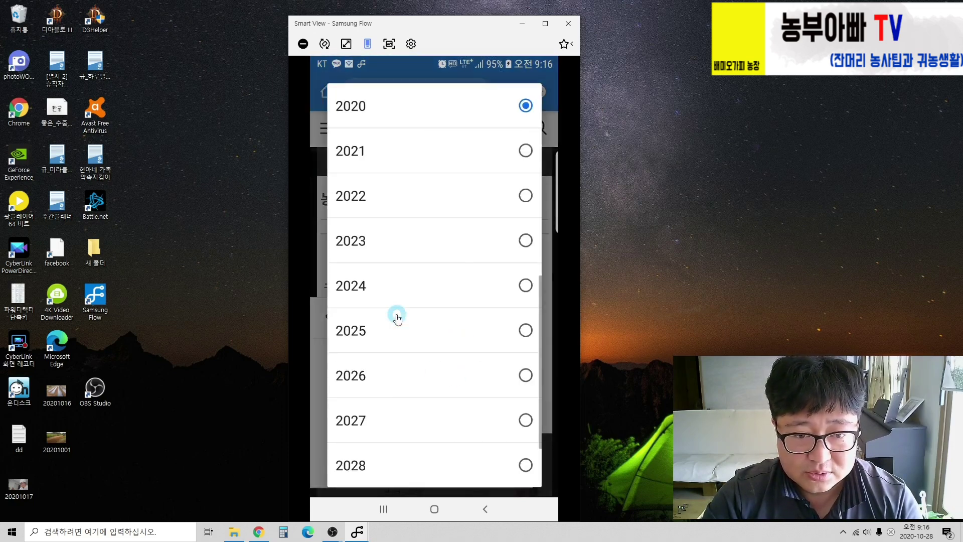
scroll(402, 194, "up", 1)
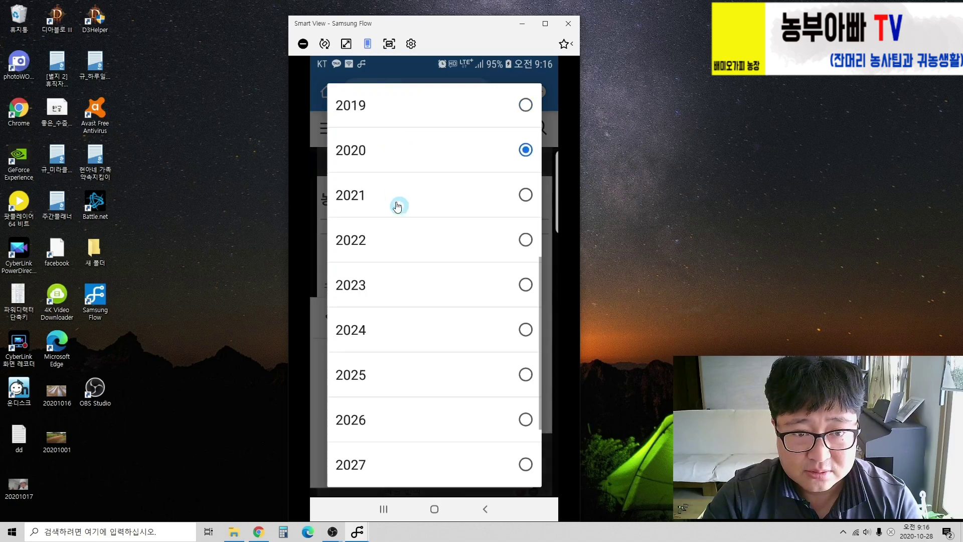
left_click(392, 106)
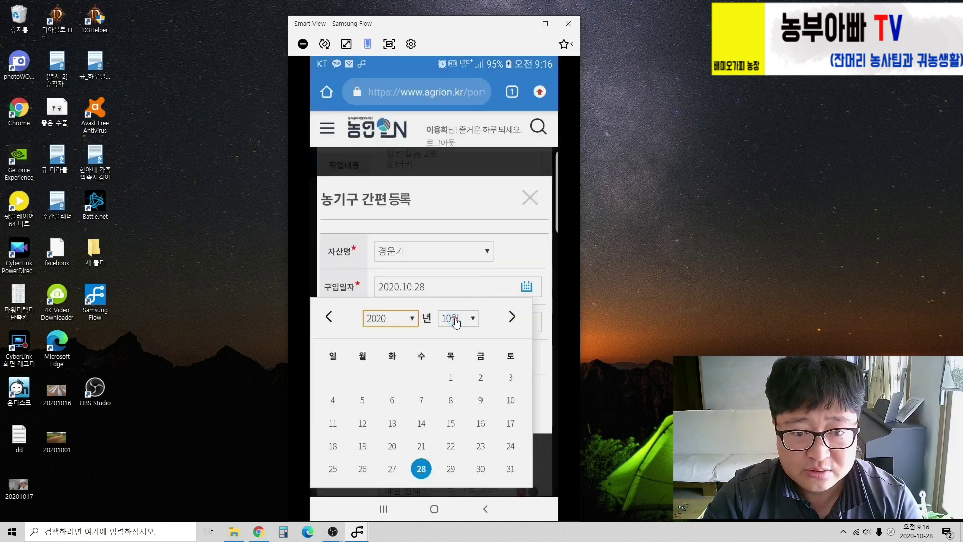
left_click(457, 321)
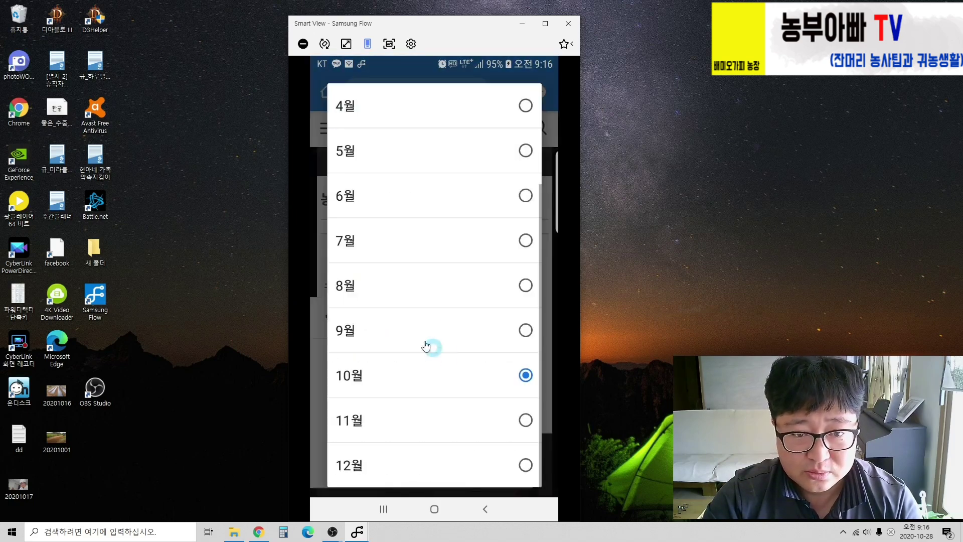
left_click(370, 113)
left_click(364, 378)
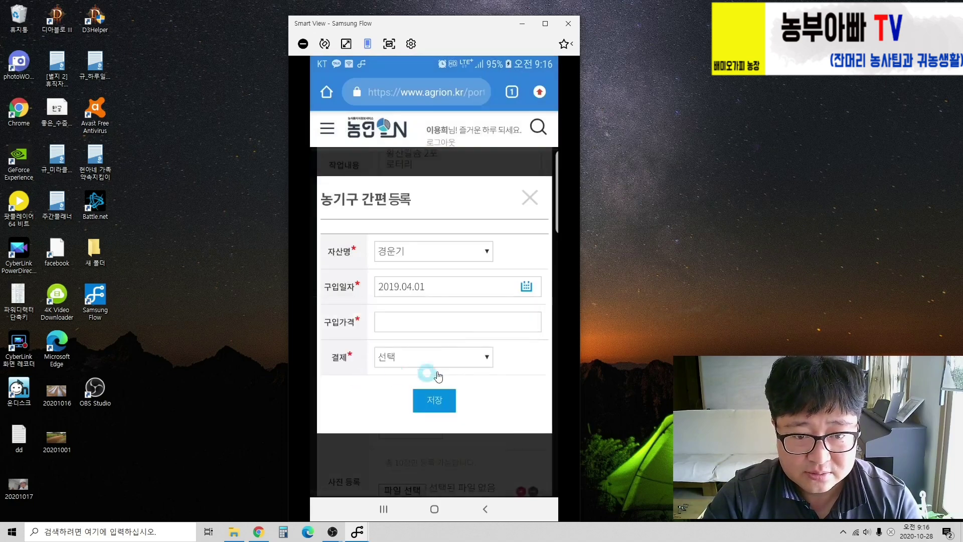
Step: Fill in the new machine's 구입가격 as 5,000,000 and its 결제 as 현금, and close the quick registration form without saving
left_click(417, 331)
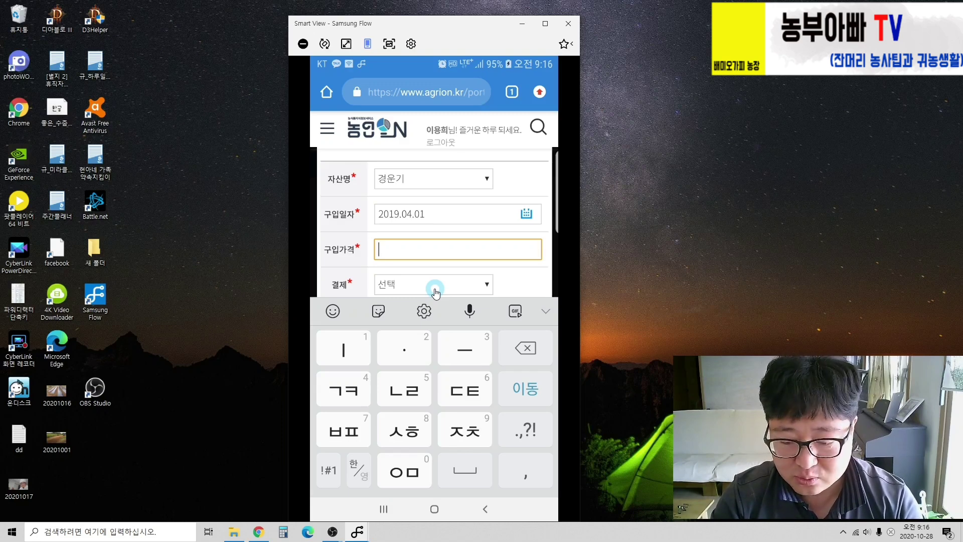
type("50,000")
type("0")
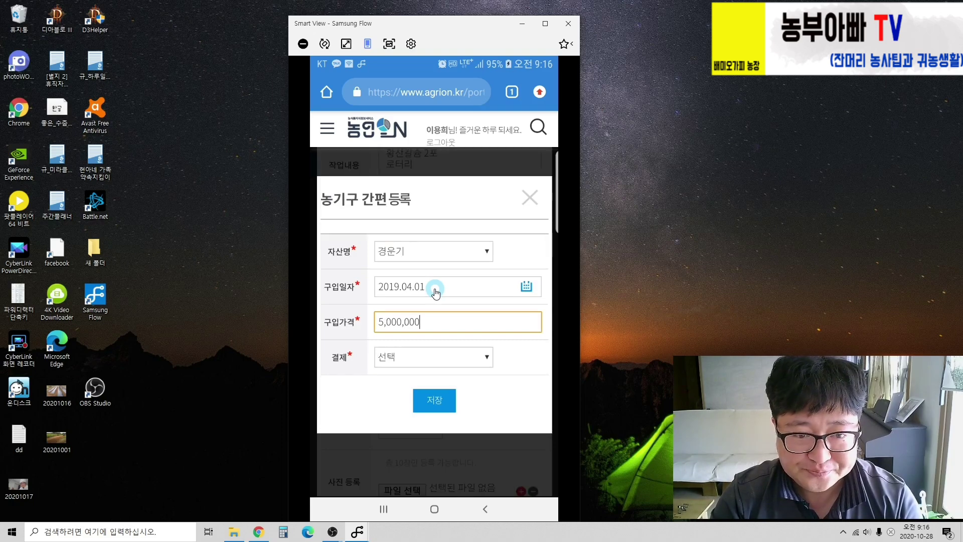
left_click(443, 362)
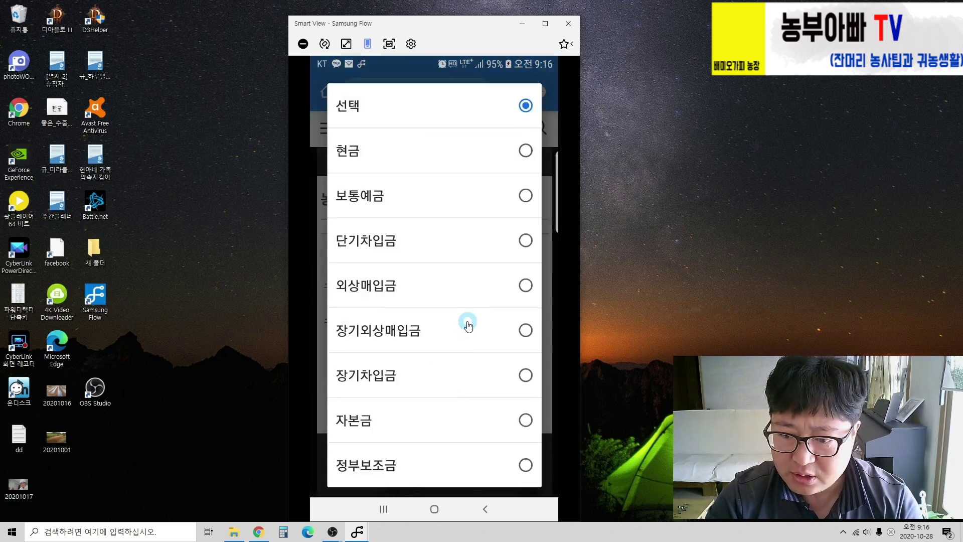
left_click(507, 152)
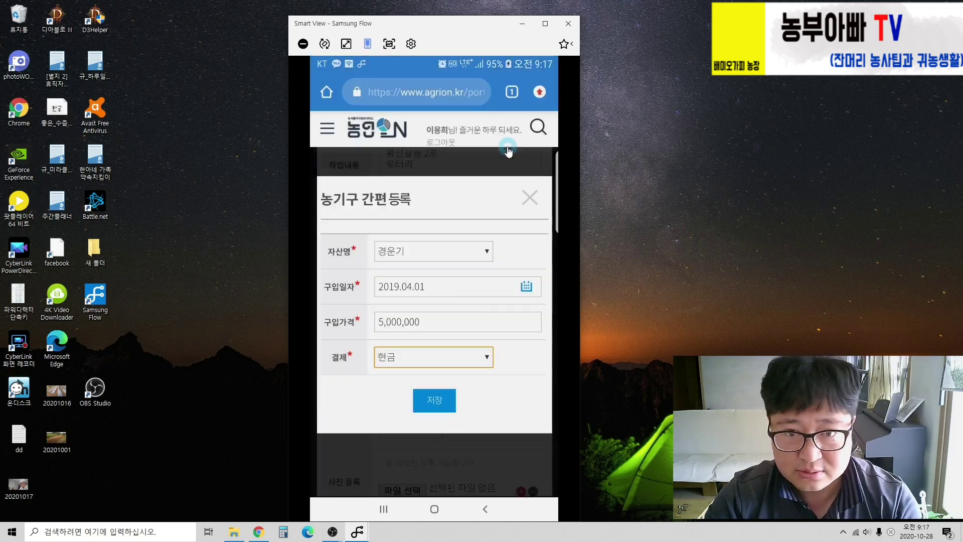
left_click(454, 406)
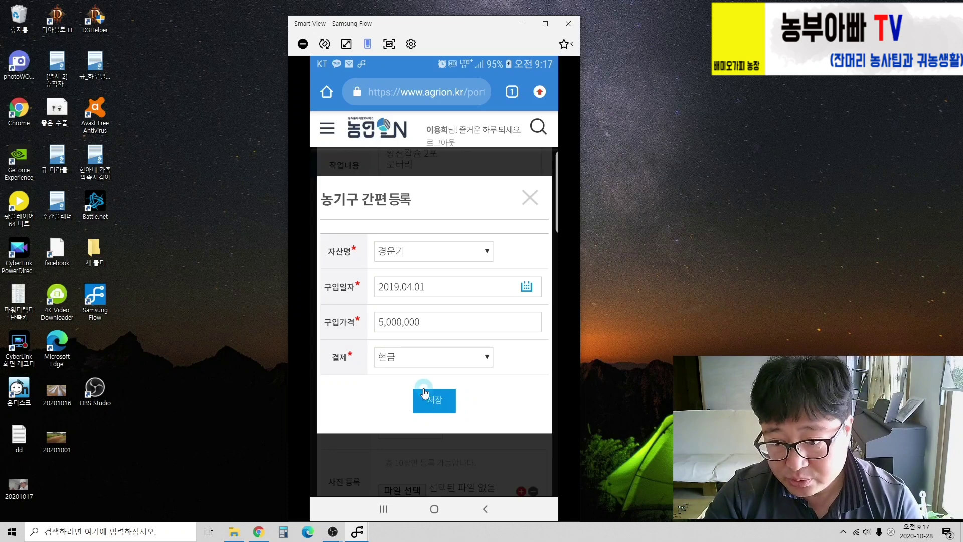
left_click(530, 197)
Step: Choose 트랙터 as the journal entry's 농기구 and set its 사용시간 to 0.5
left_click(485, 255)
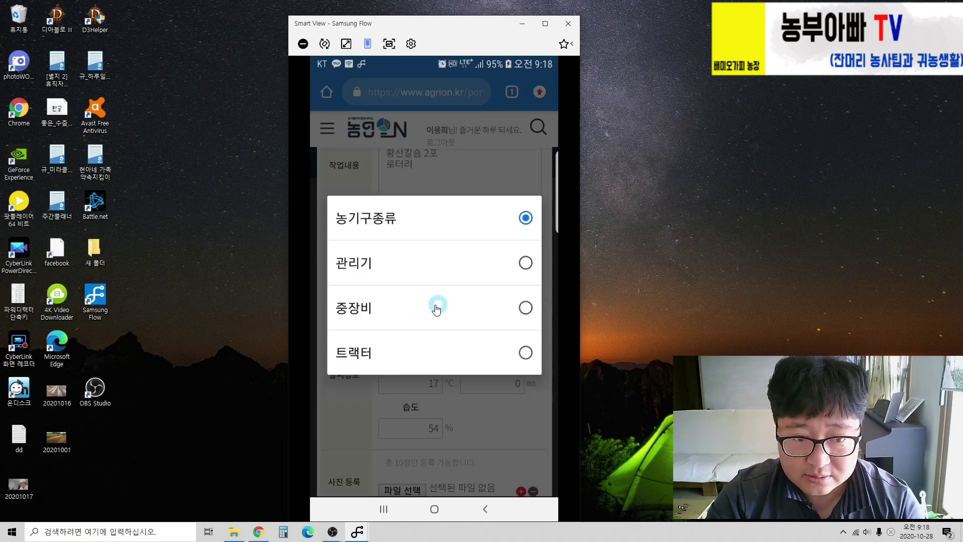
left_click(518, 358)
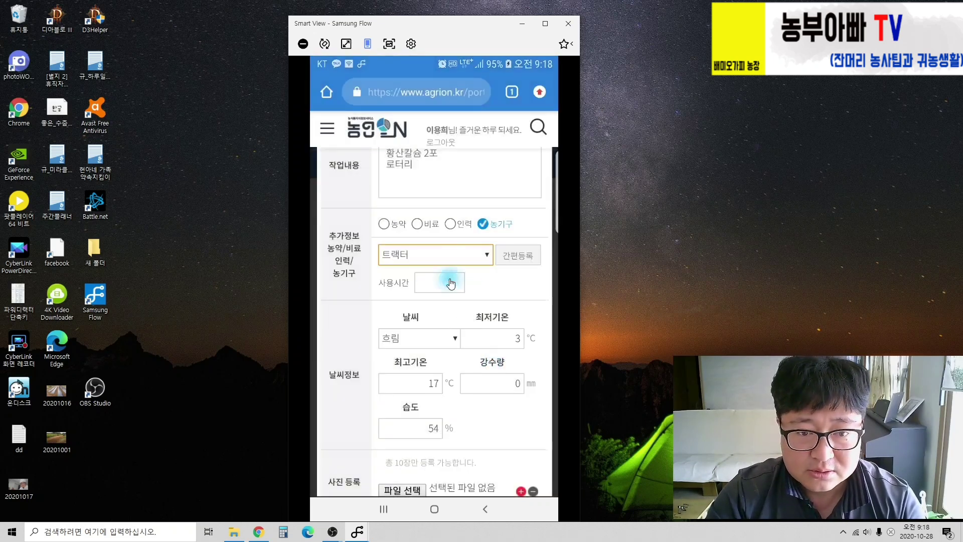
left_click(450, 283)
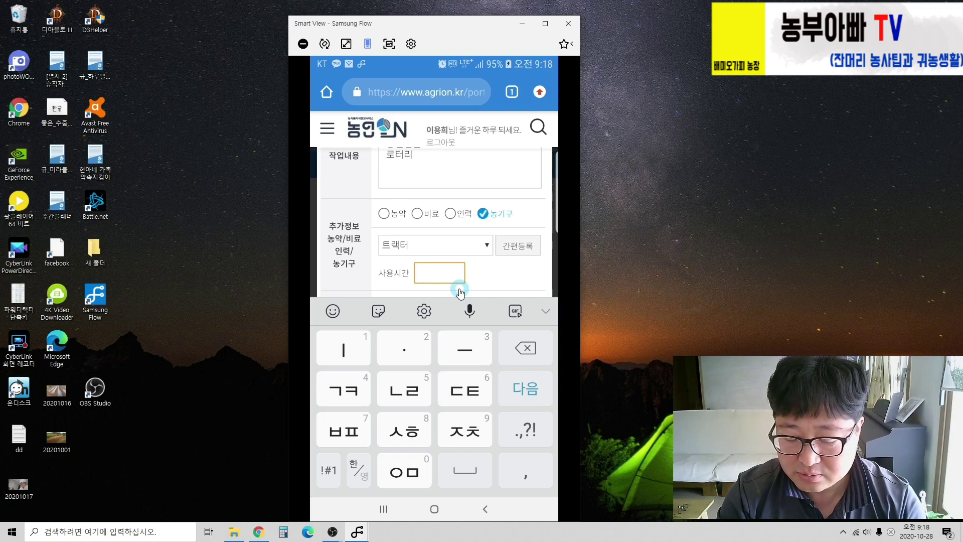
type("0.5")
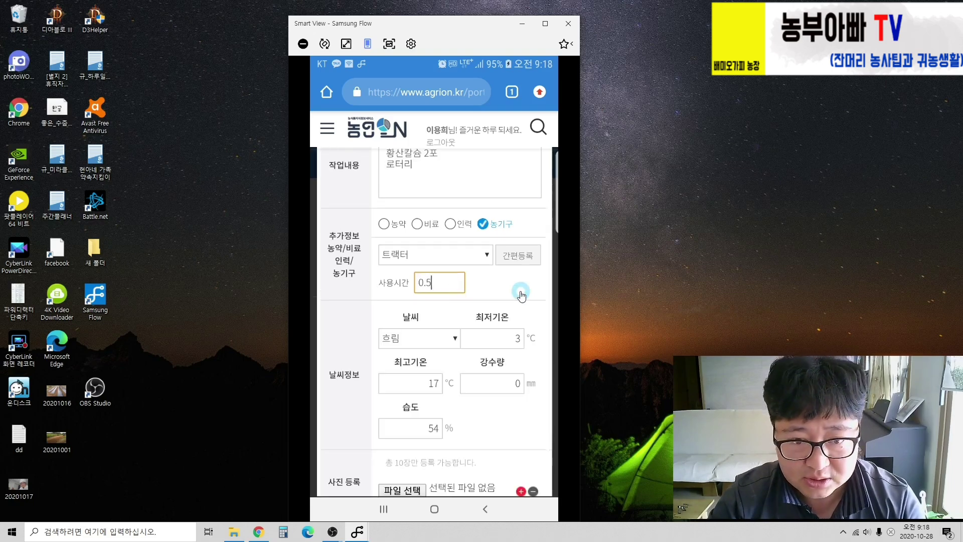
left_click(520, 293)
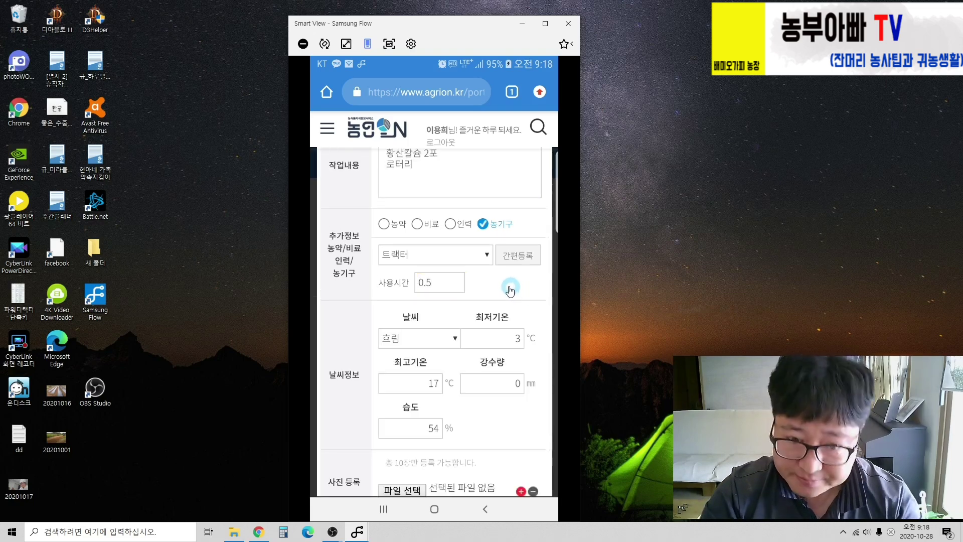
Step: Register the completed journal entry and acknowledge the registration message
scroll(486, 331, "down", 2)
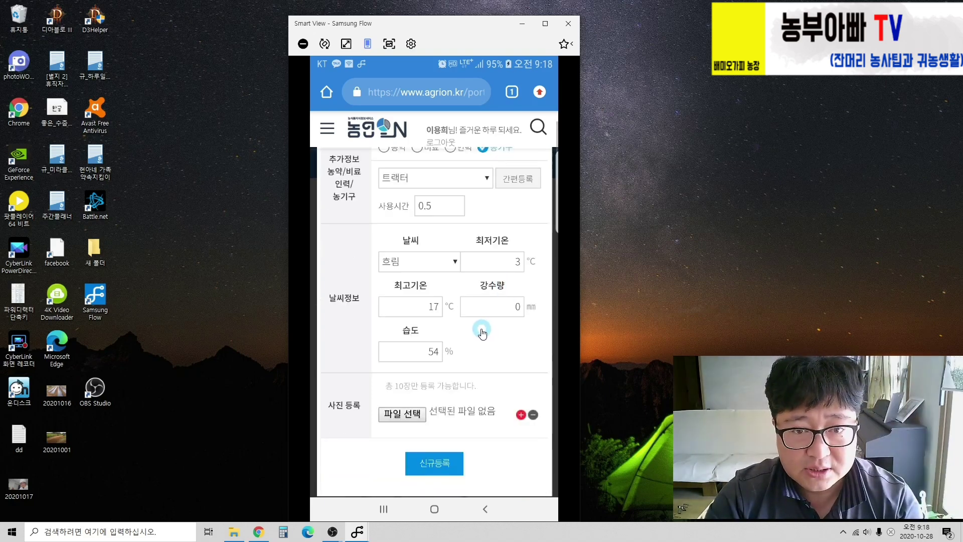
left_click(436, 468)
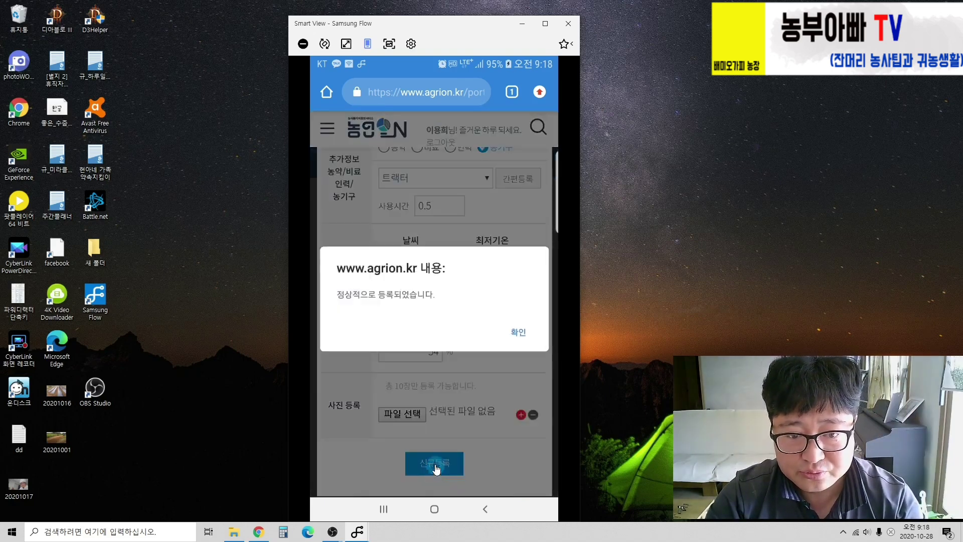
left_click(522, 335)
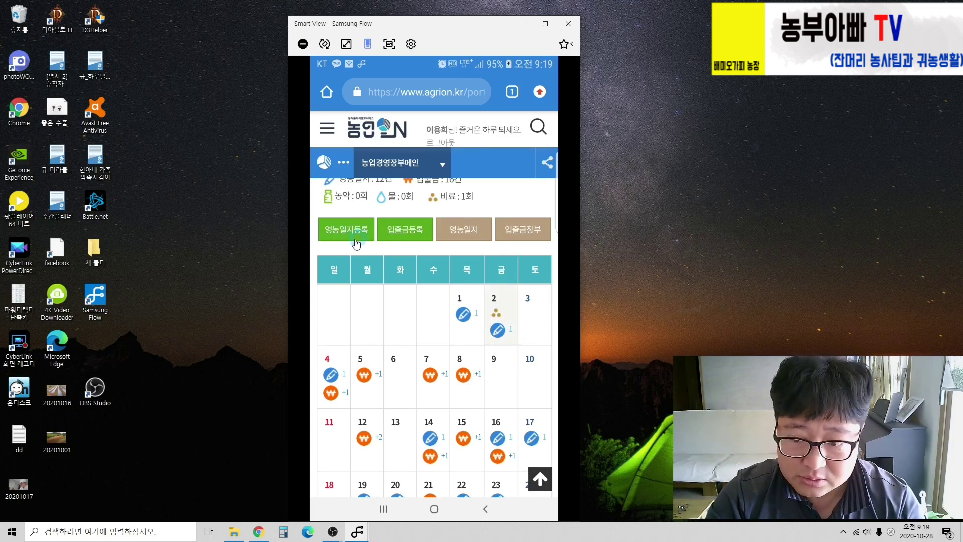
Step: Open the 영농일지 list and search its entries over a wider date range
left_click(462, 234)
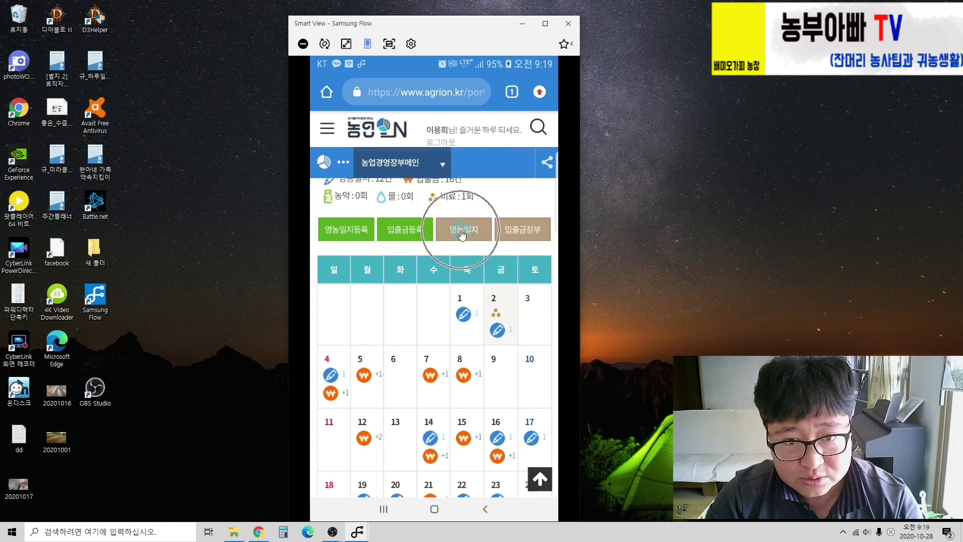
left_click(462, 234)
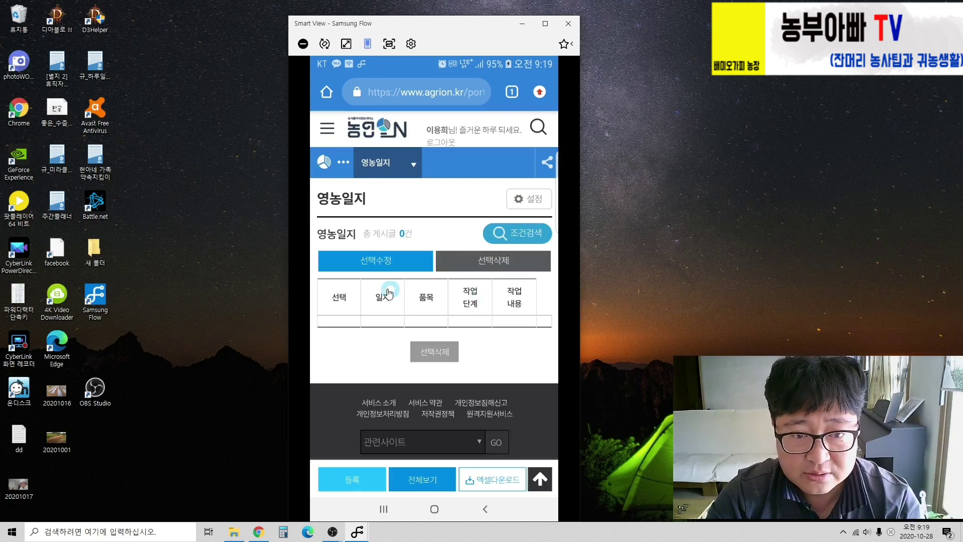
scroll(456, 251, "down", 2)
scroll(455, 250, "up", 2)
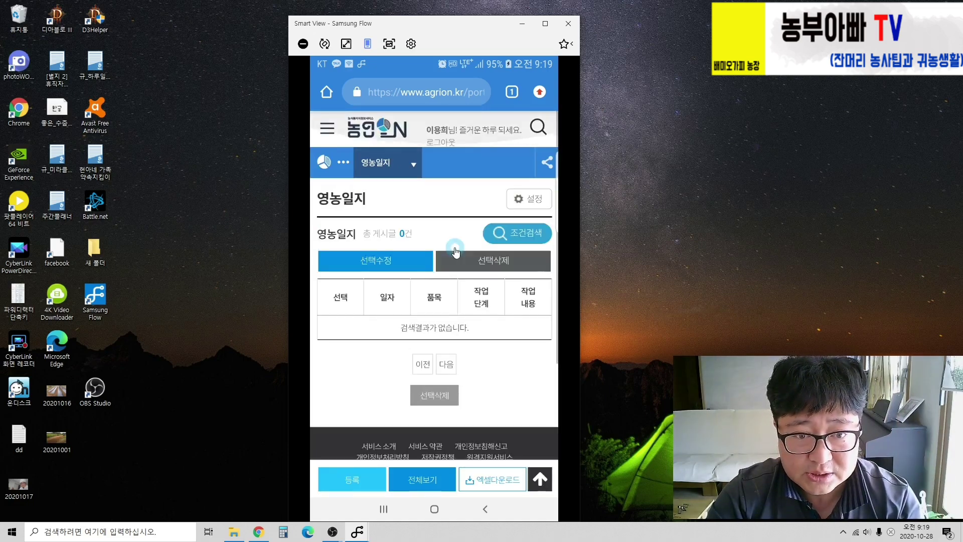
left_click(516, 237)
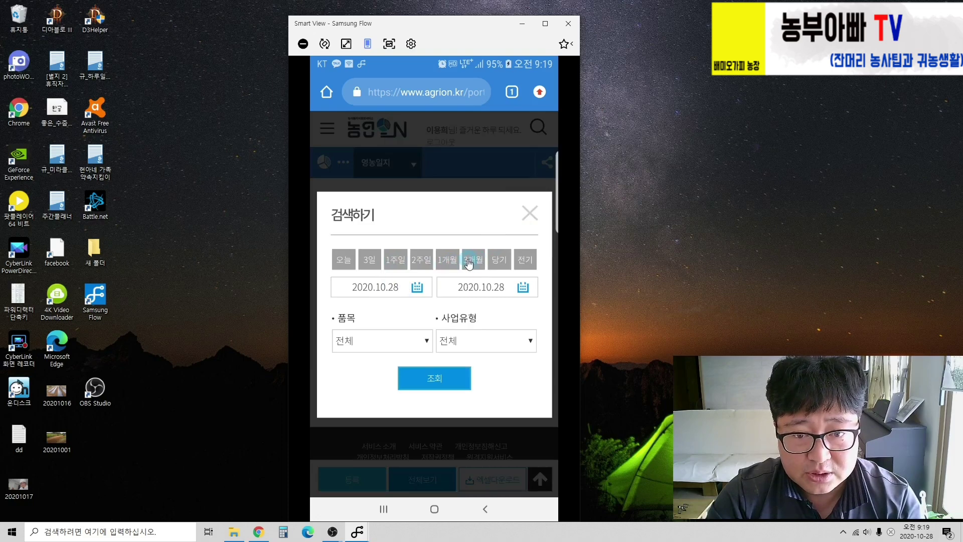
left_click(428, 373)
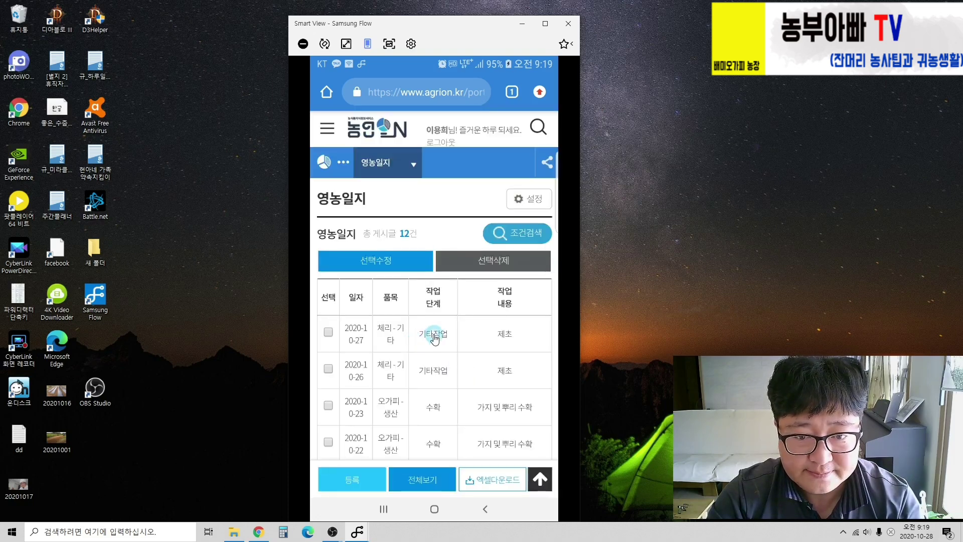
Step: Look through the listed 영농일지 entries and go to the second page of results
scroll(446, 336, "down", 3)
scroll(447, 336, "down", 5)
scroll(424, 333, "up", 3)
scroll(449, 361, "up", 5)
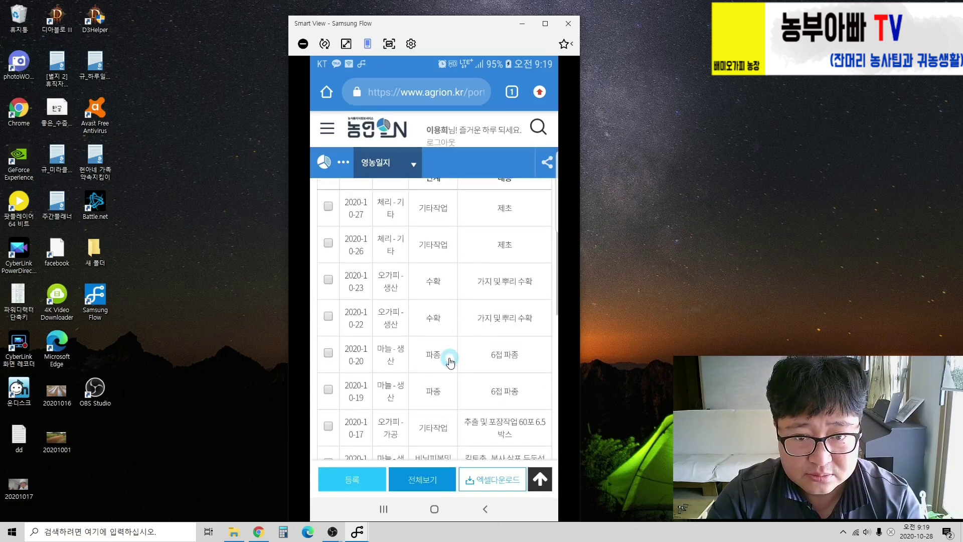
scroll(450, 361, "up", 3)
scroll(449, 361, "down", 8)
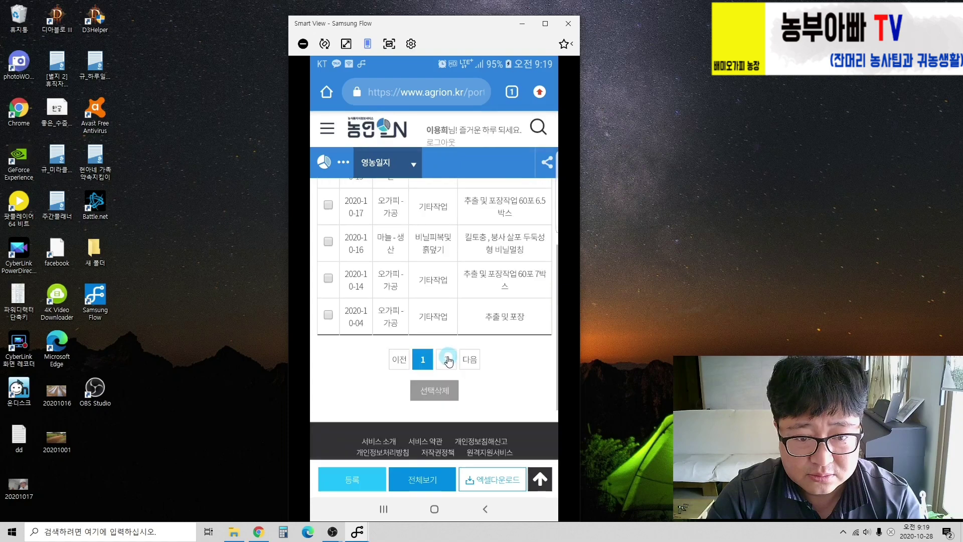
left_click(447, 360)
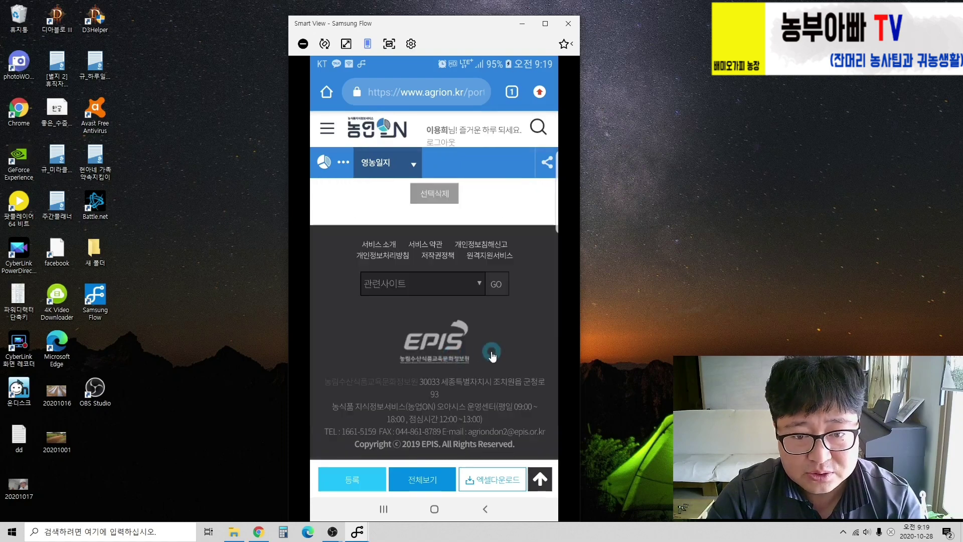
scroll(486, 341, "up", 4)
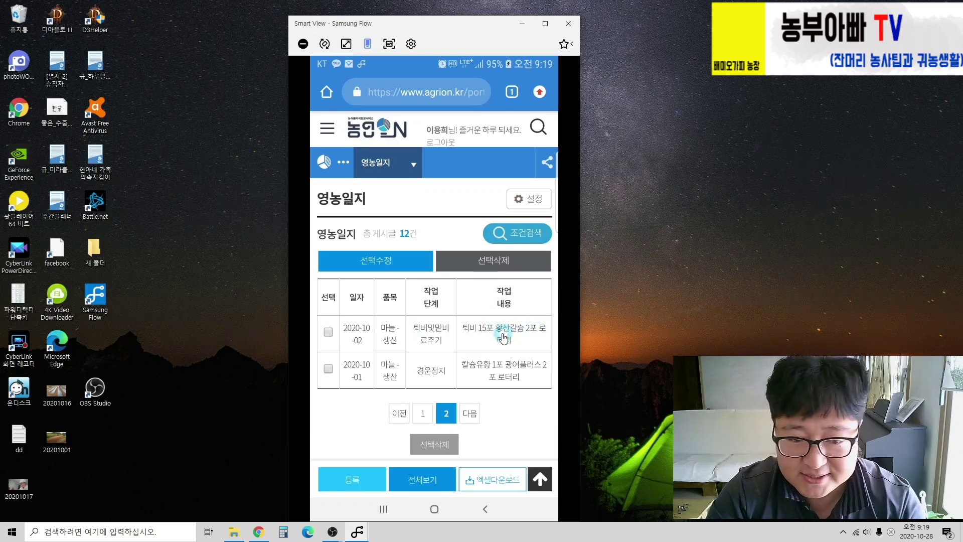
Step: Delete the 2020-10-02 마늘 entry for compost and base fertilizer from the 영농일지 list and confirm the deletion
left_click(328, 333)
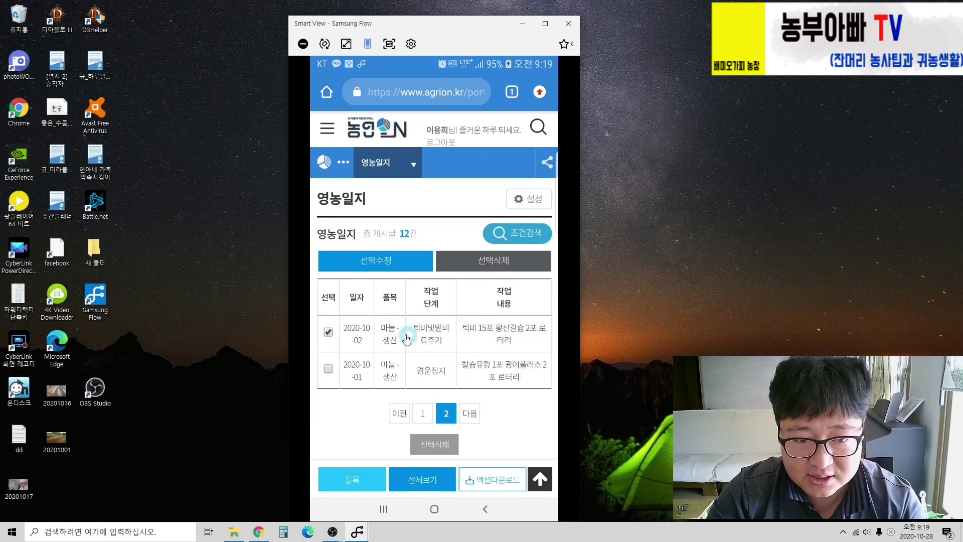
left_click(435, 446)
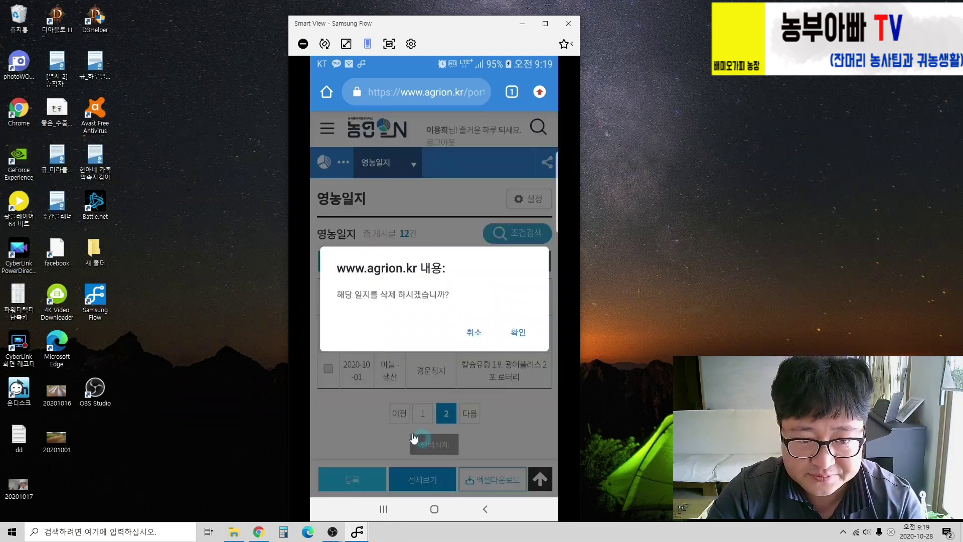
left_click(517, 333)
left_click(520, 335)
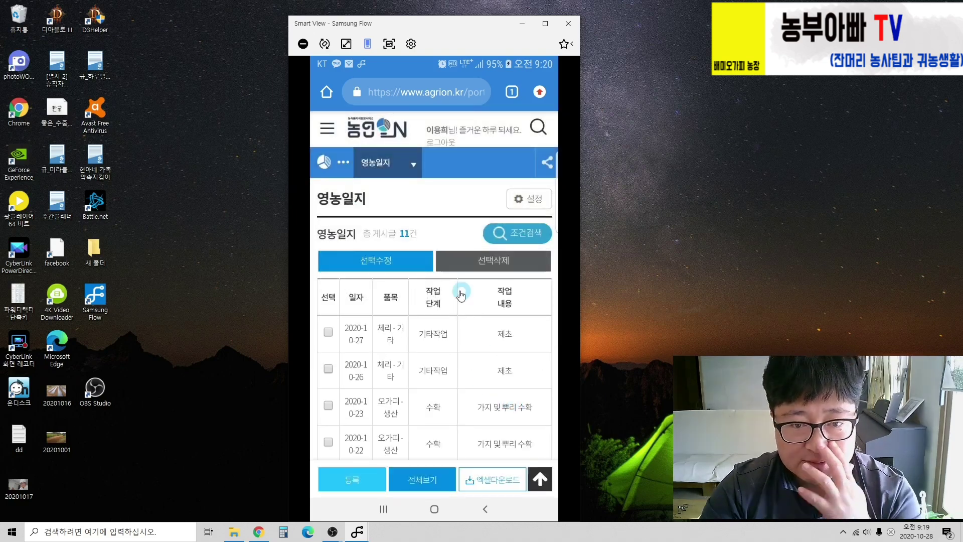
Step: Check the remaining journal entries, return to the 농업경영장부 main page, and examine its October calendar
left_click_drag(430, 286, 406, 181)
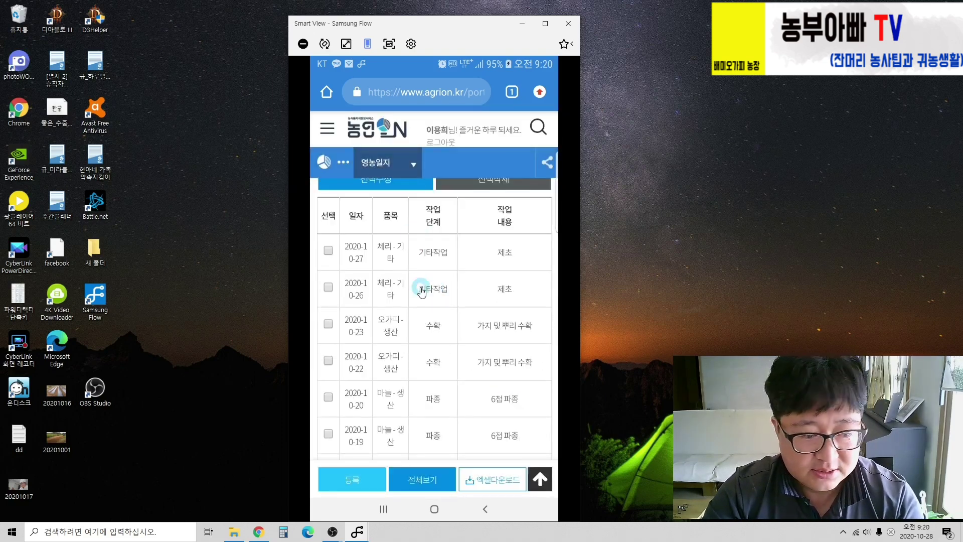
left_click(485, 511)
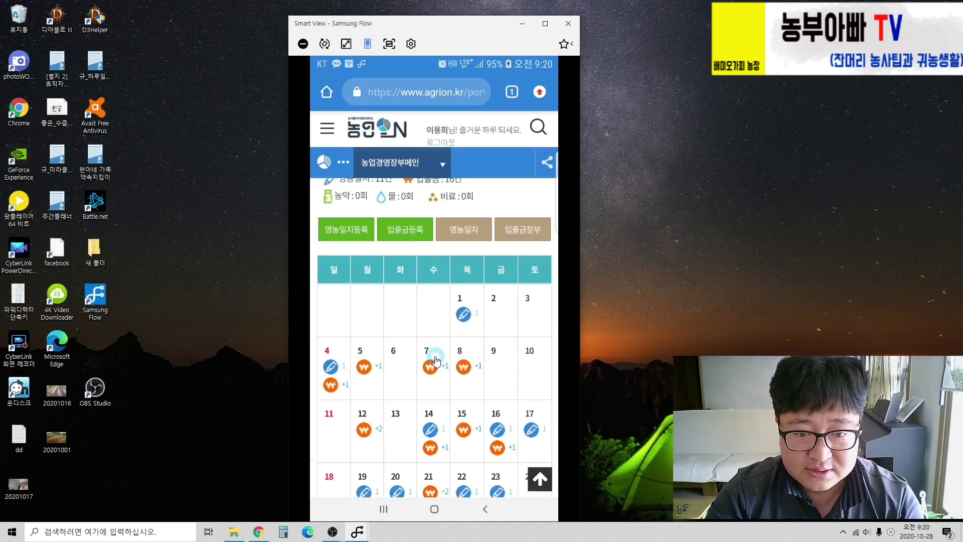
scroll(440, 353, "down", 1)
scroll(444, 327, "up", 1)
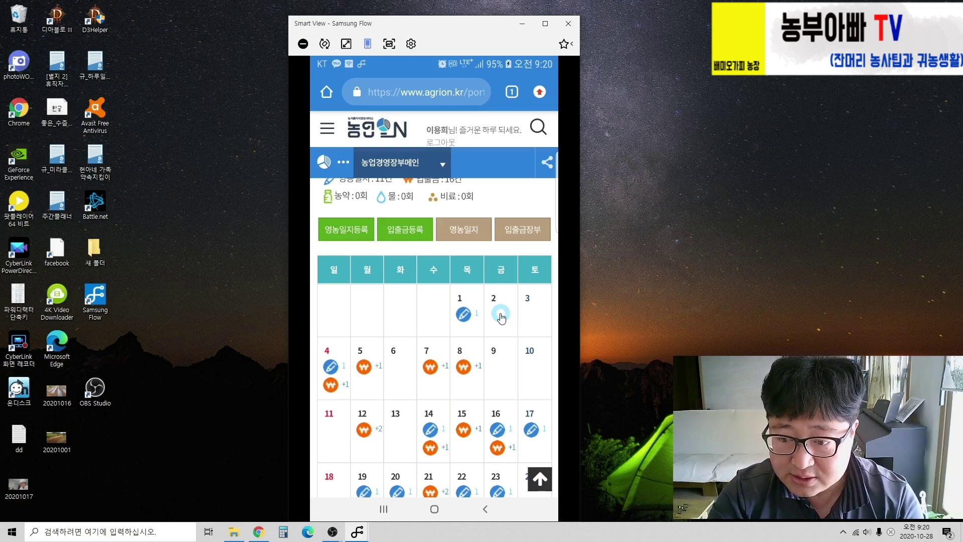
Step: Open a new 입출금등록 form and set its 일자 to 2020.10.02
left_click(407, 233)
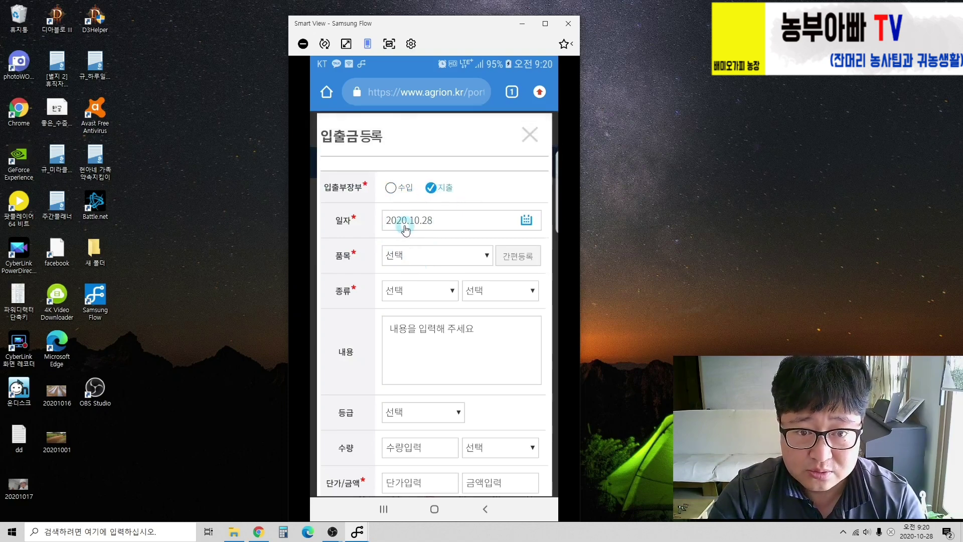
left_click(468, 226)
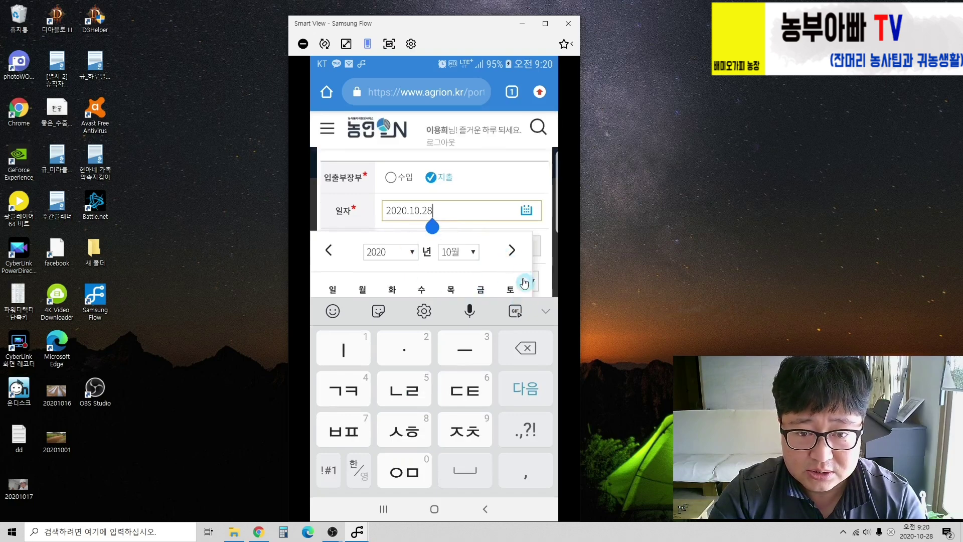
left_click(545, 316)
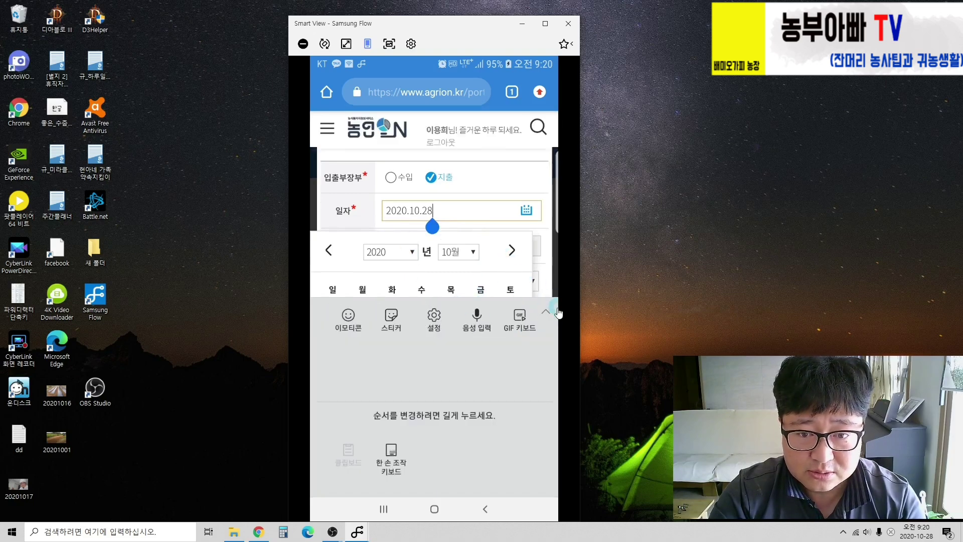
left_click(545, 313)
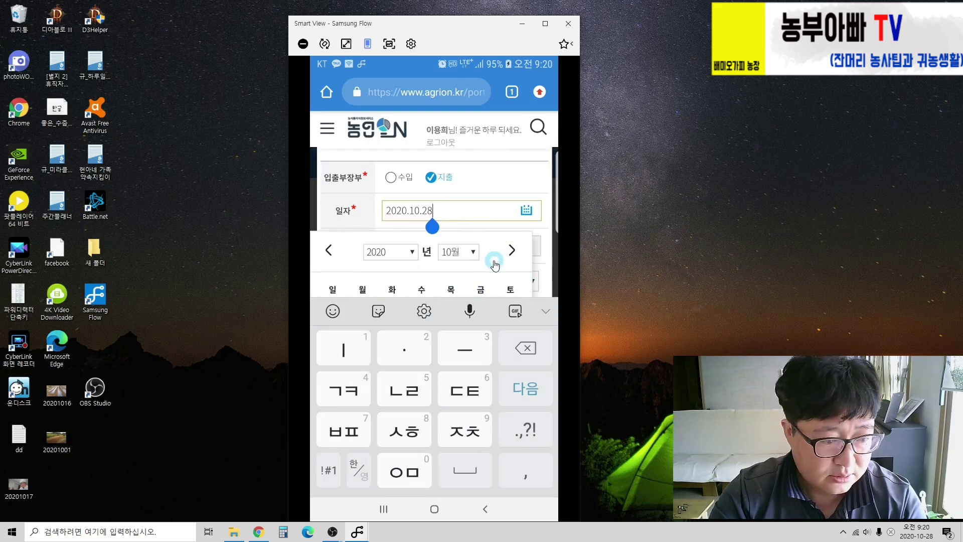
left_click(526, 211)
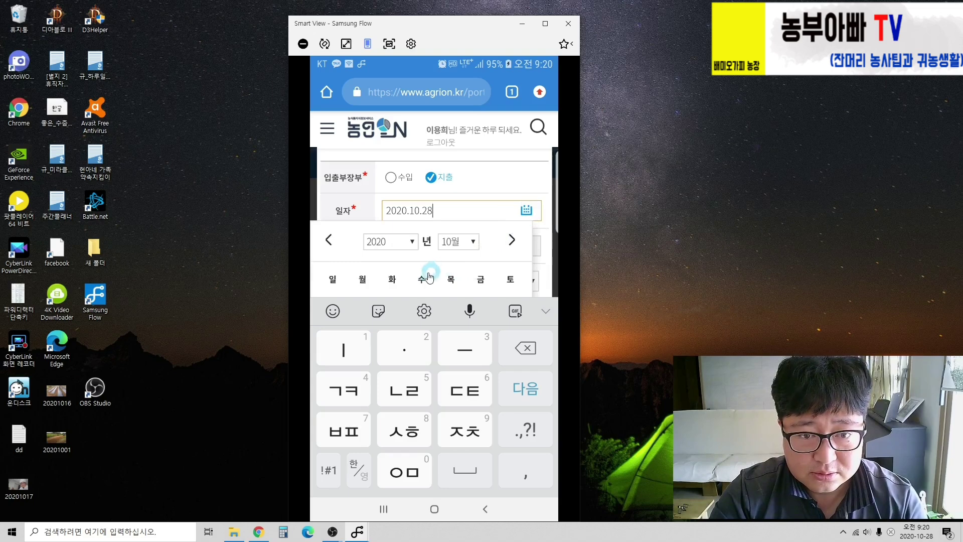
left_click(474, 221)
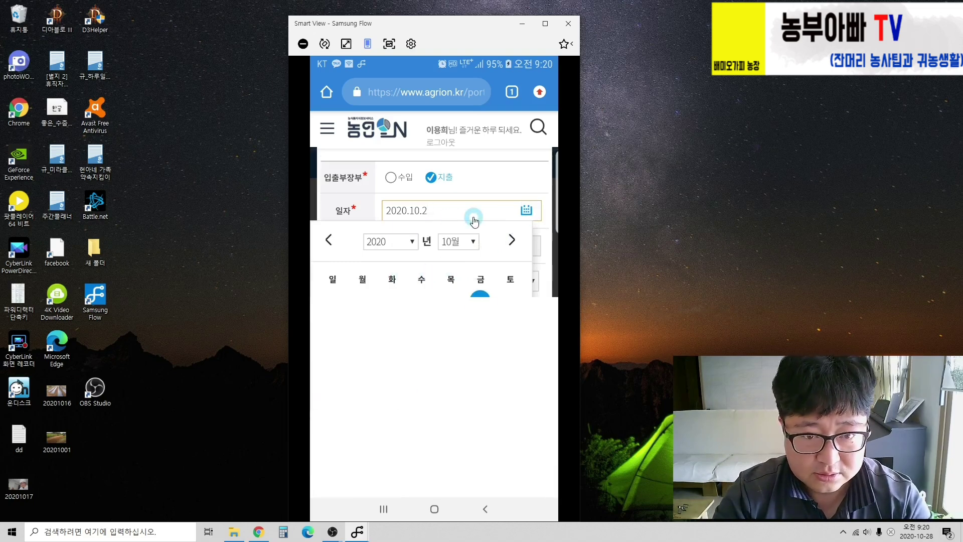
left_click(480, 301)
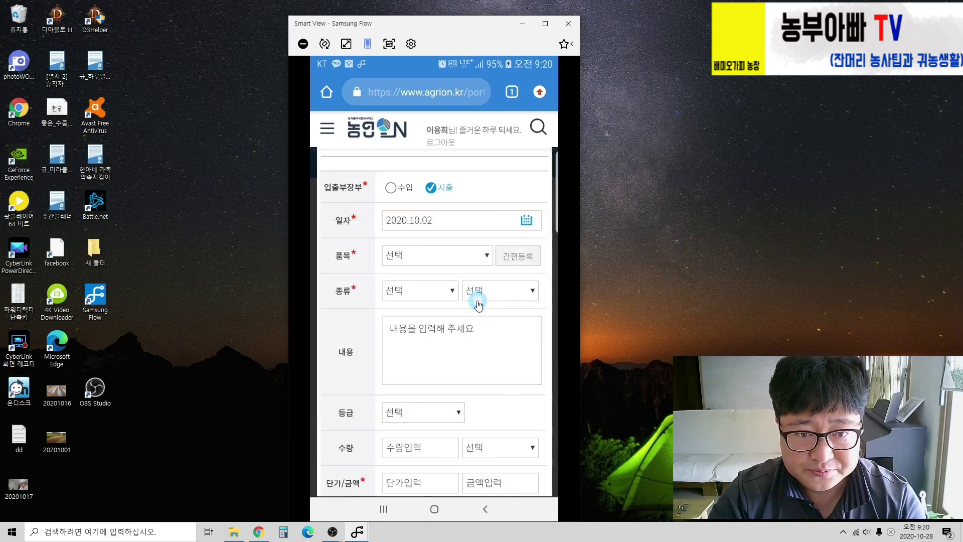
Step: Set the expense entry's 품목 to 마늘 - 생산 and its main 종류 to 농산물 생산비(매출원가)
left_click(480, 259)
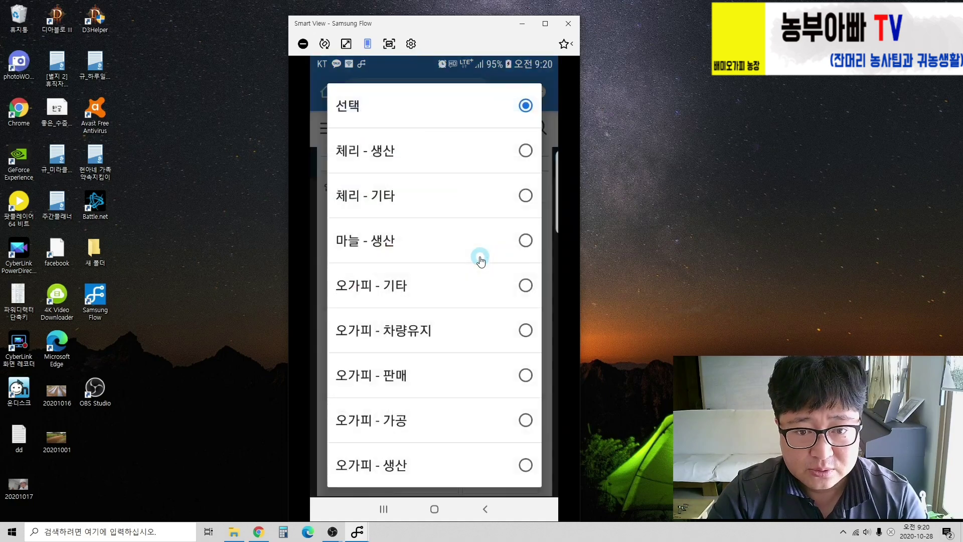
left_click(397, 247)
left_click(446, 295)
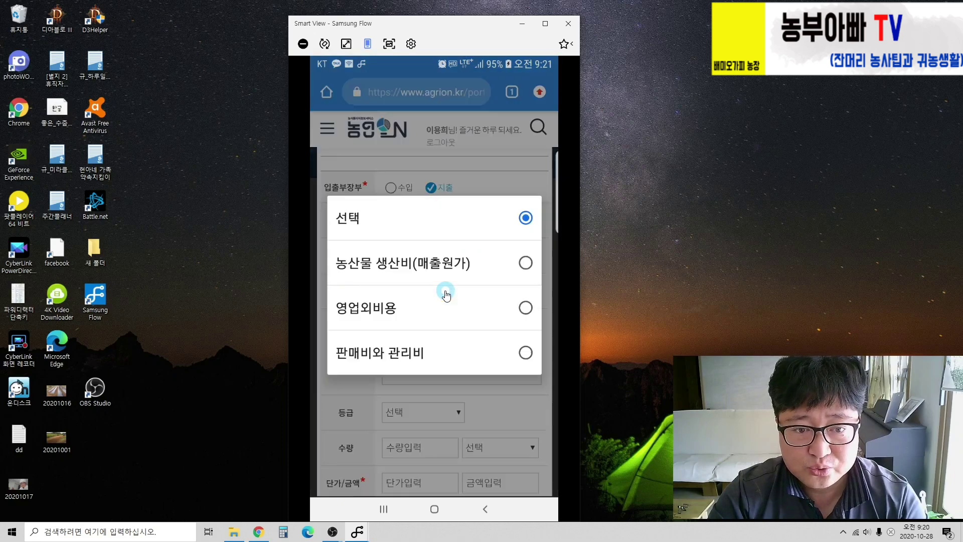
left_click(364, 273)
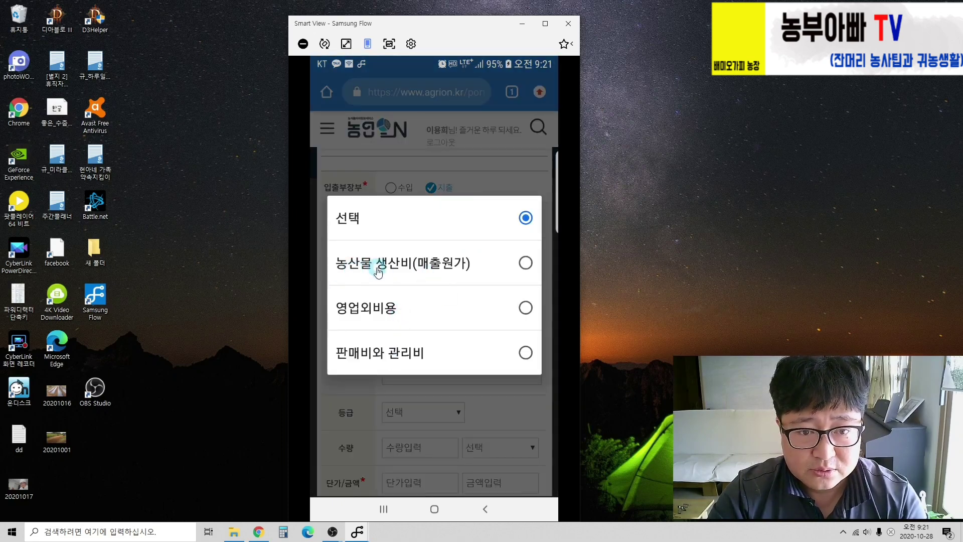
left_click(451, 268)
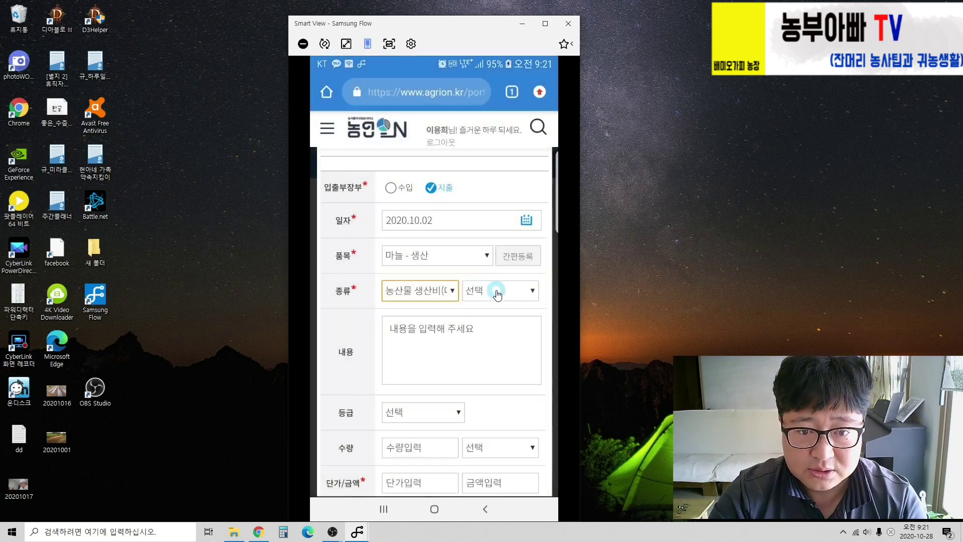
Step: Choose 유기질비료비 as the detailed 종류 of the expense
left_click(499, 296)
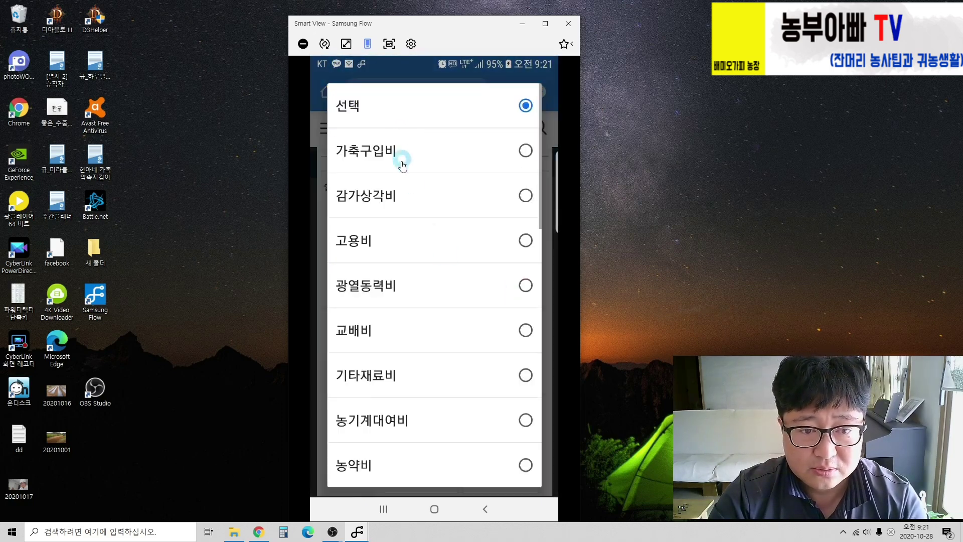
scroll(415, 366, "down", 4)
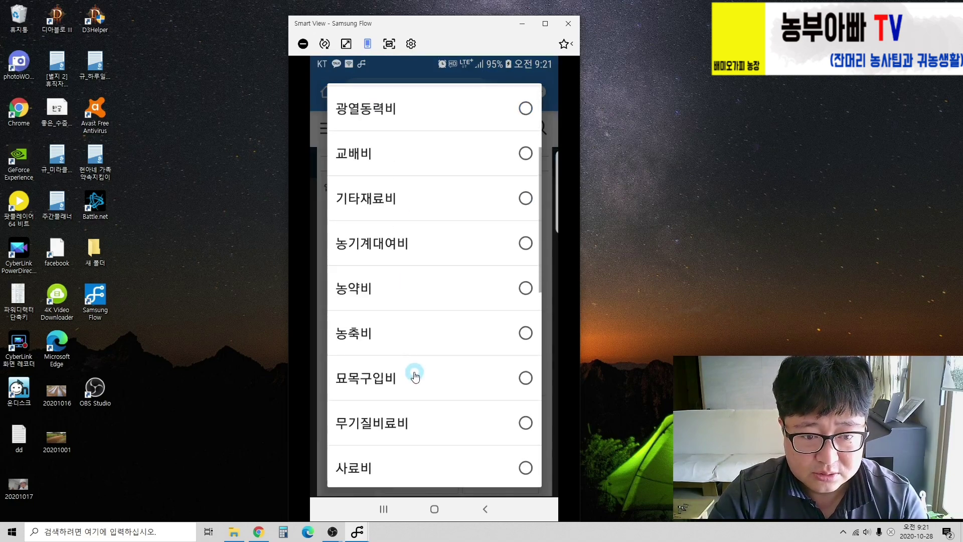
scroll(415, 377, "down", 2)
scroll(402, 346, "down", 7)
scroll(400, 350, "down", 1)
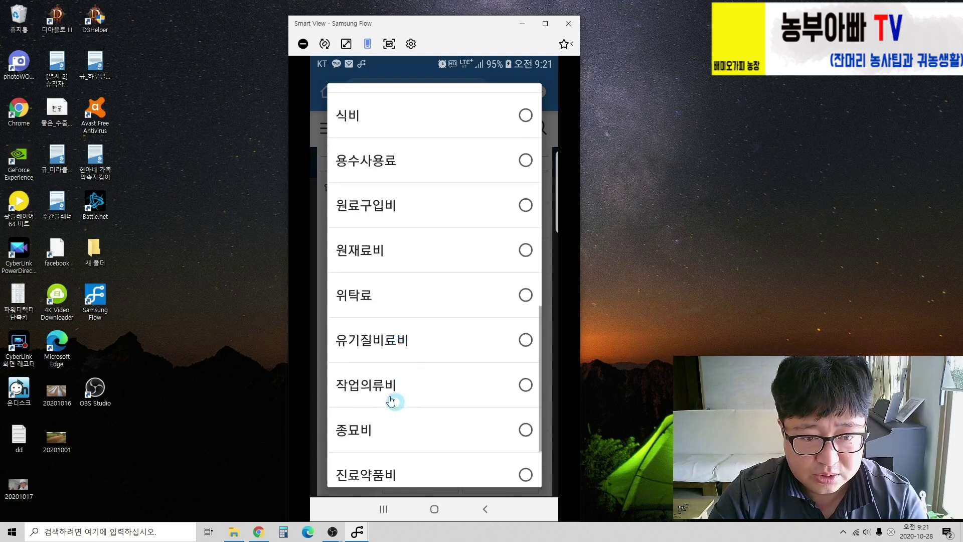
left_click(423, 345)
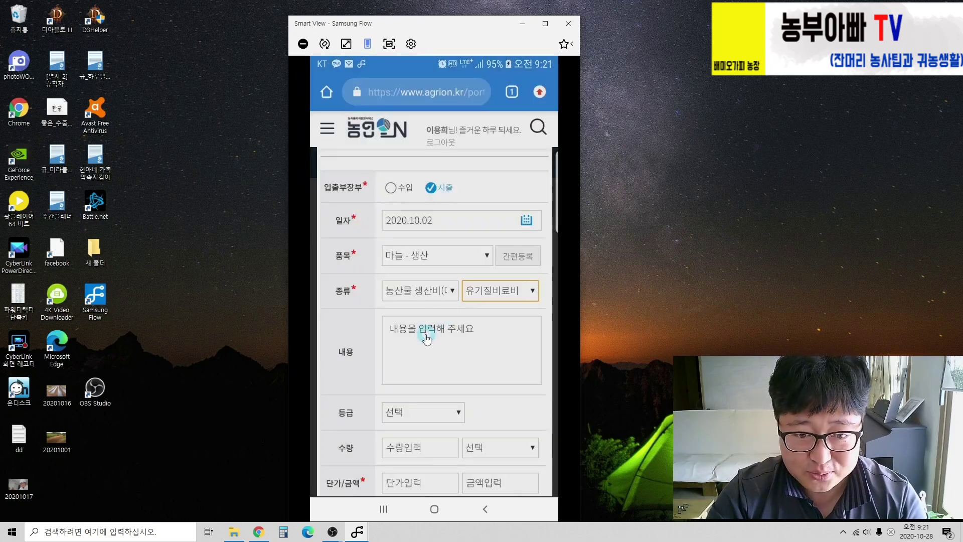
Step: Fill in the 내용 field with two lines, 퇴비15포 and 칼슘유황 2포
left_click(421, 336)
type("퇴비15vㅗ")
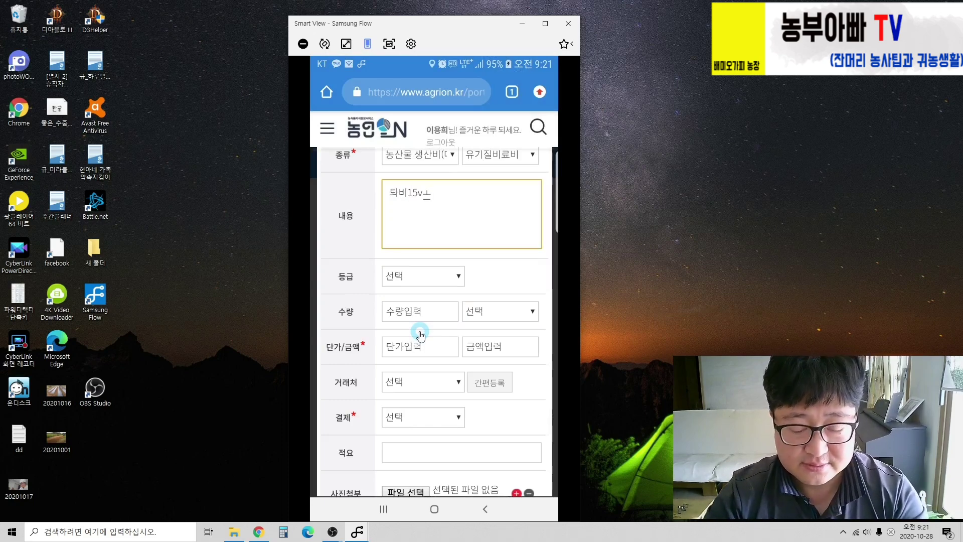
type("\\")
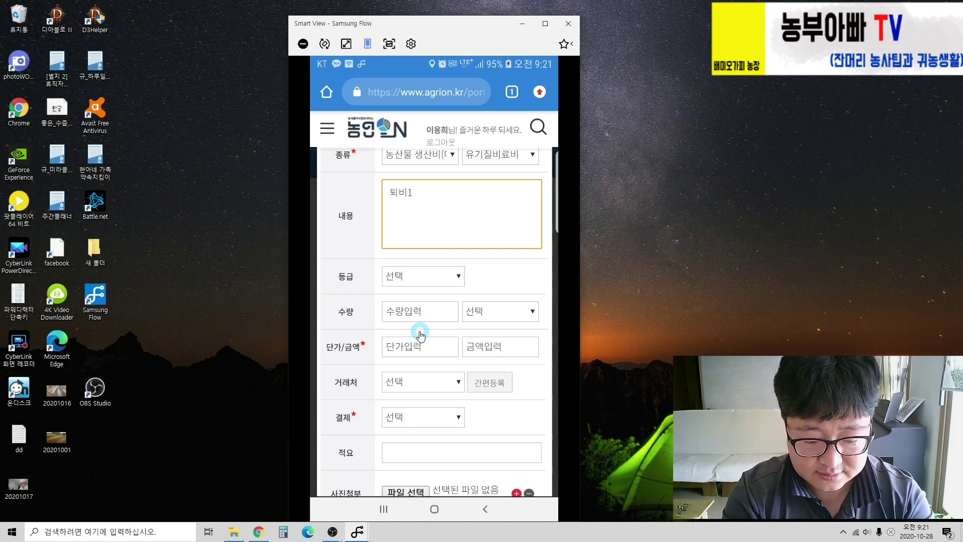
type("5")
key("Hangul")
type("포")
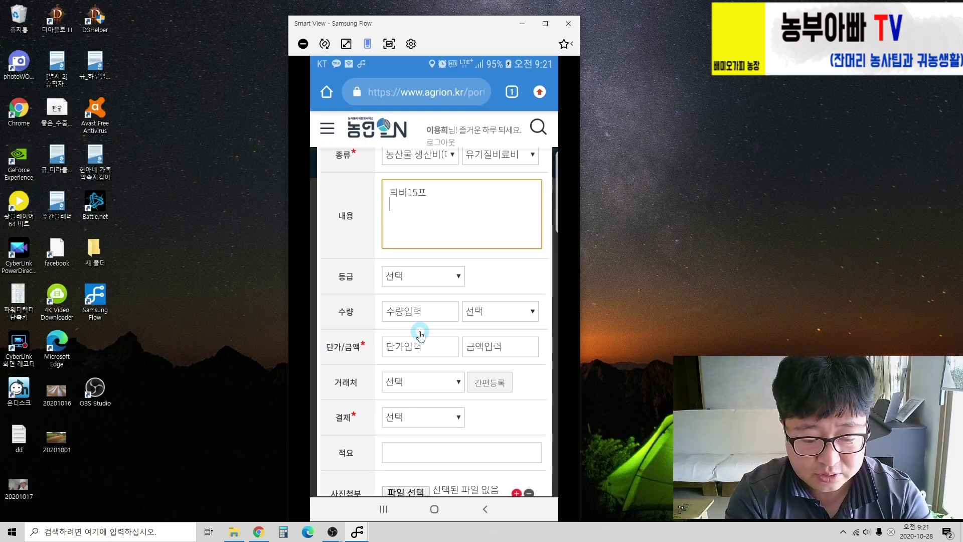
key("Return")
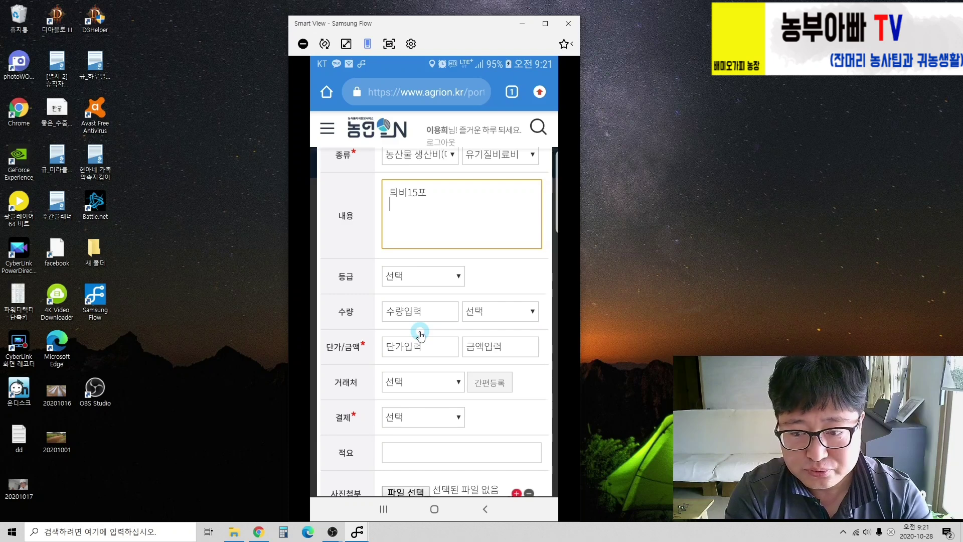
type("칼슘유황")
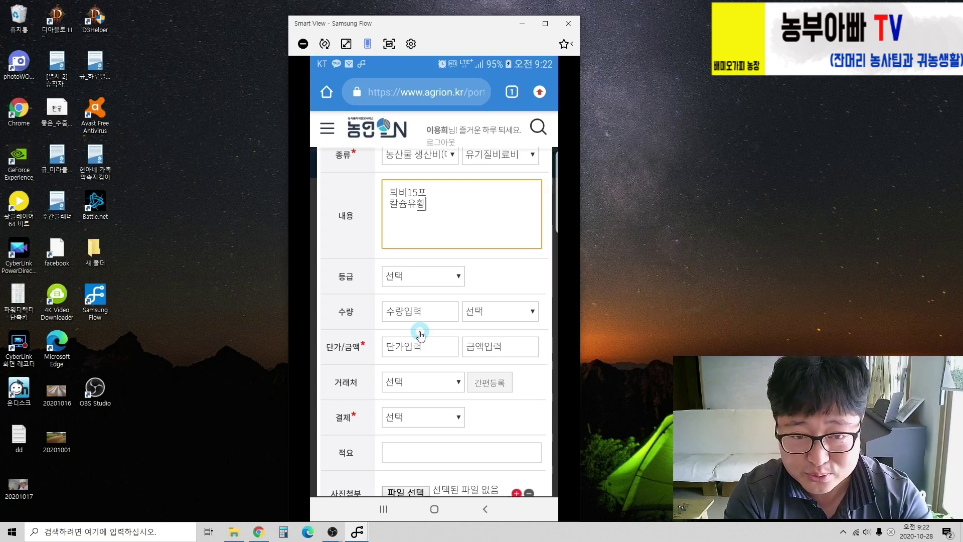
type("2포")
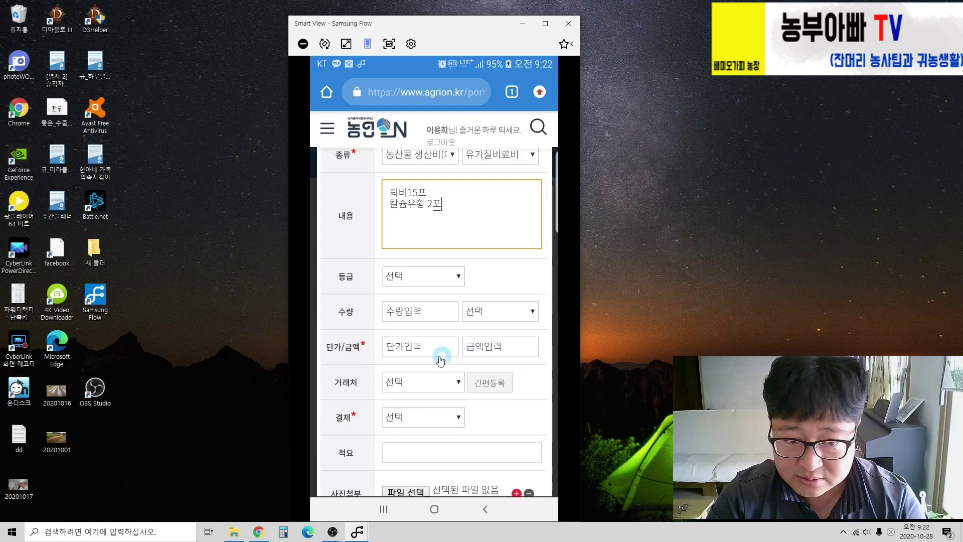
Step: Enter 70,000 as the 금액 of the expense and set its 결제 method to 현금
left_click(417, 348)
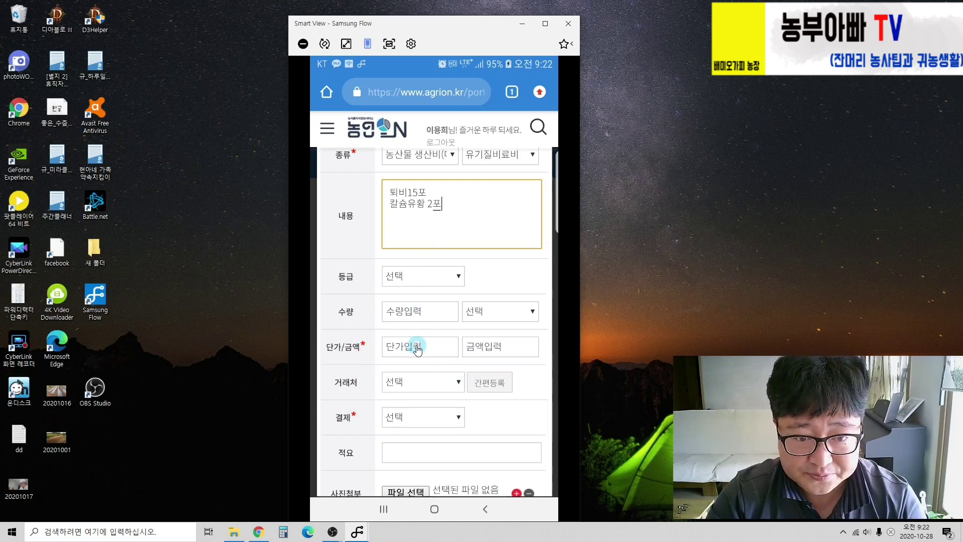
left_click(498, 213)
left_click_drag(501, 211, 508, 284)
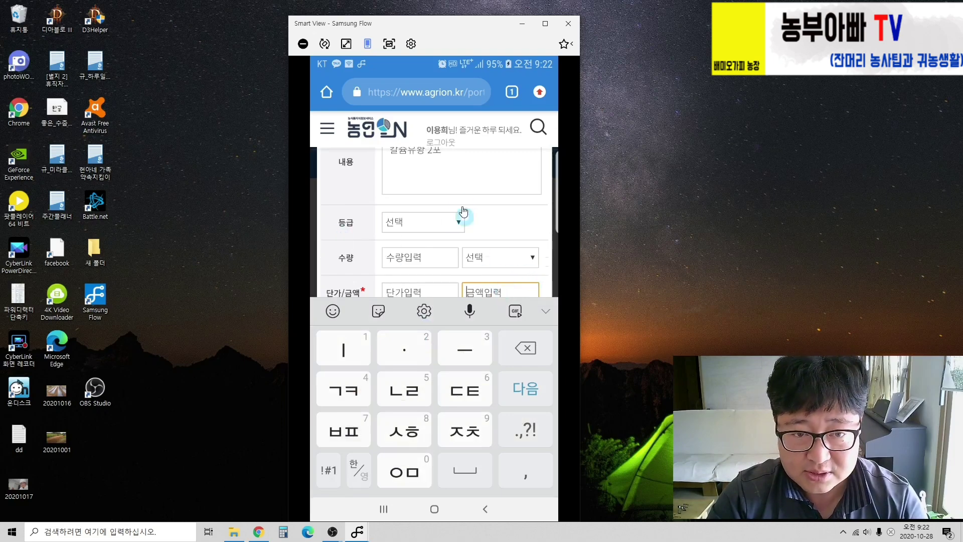
scroll(456, 207, "up", 3)
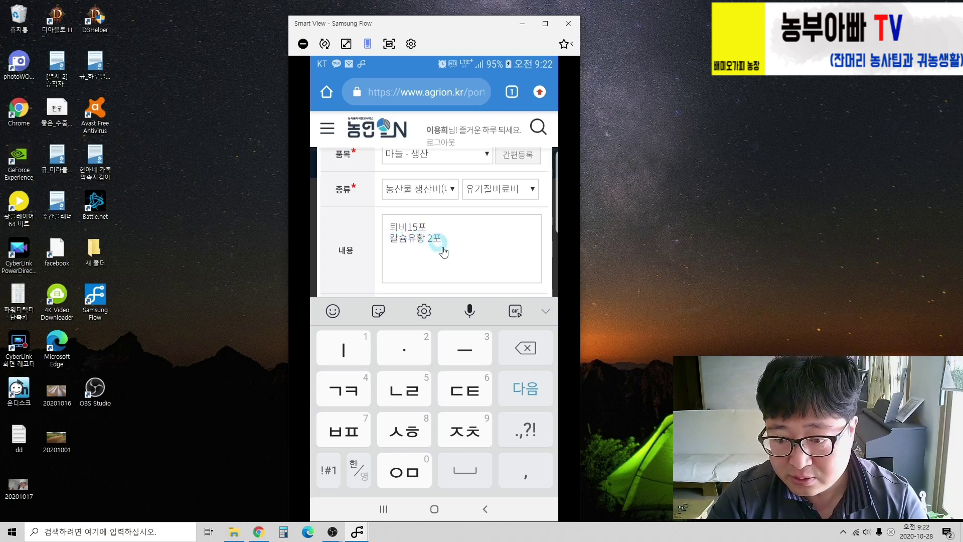
scroll(467, 257, "down", 5)
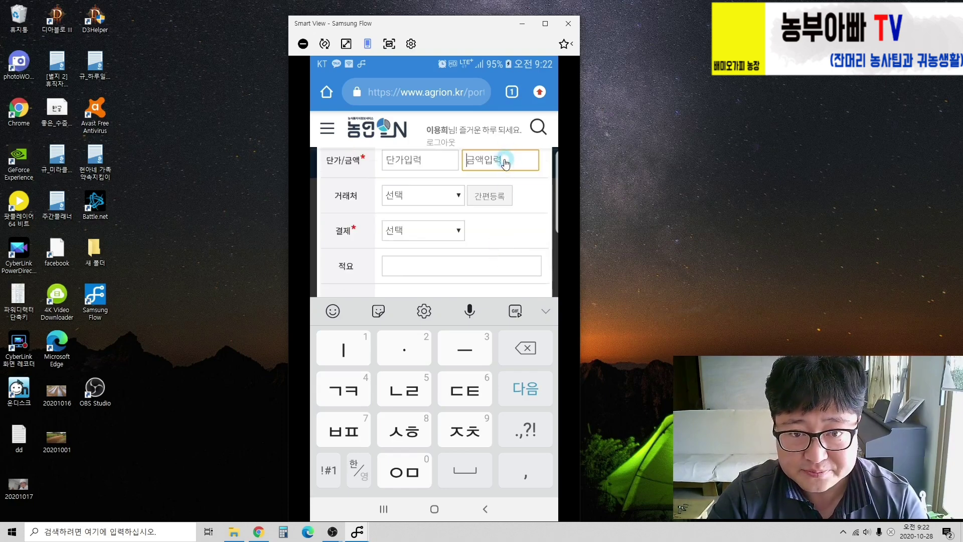
left_click(506, 163)
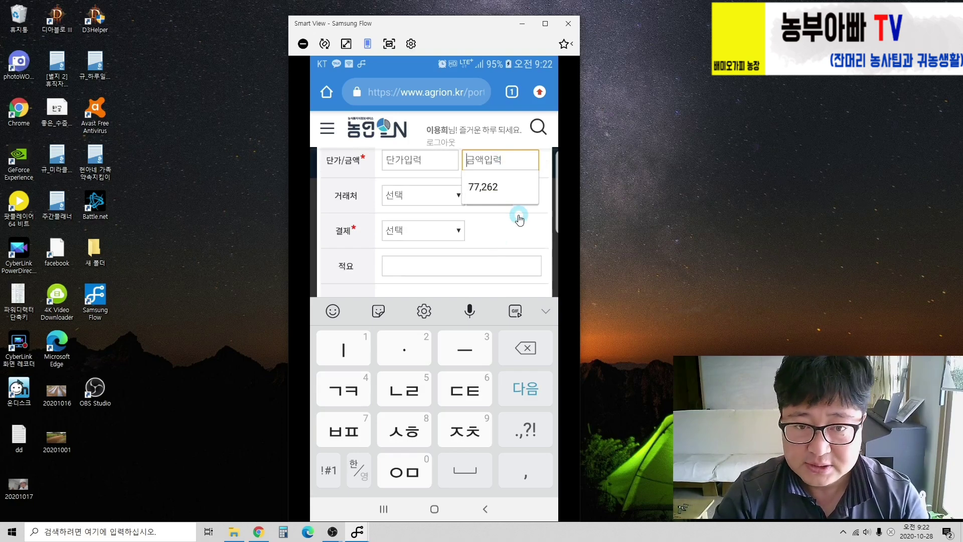
type("700000")
left_click(530, 304)
left_click(426, 345)
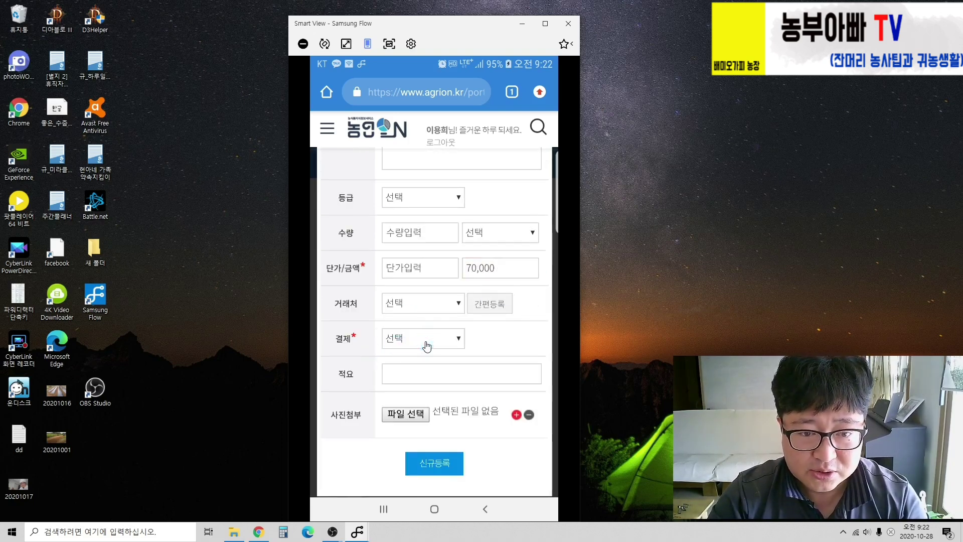
left_click(411, 265)
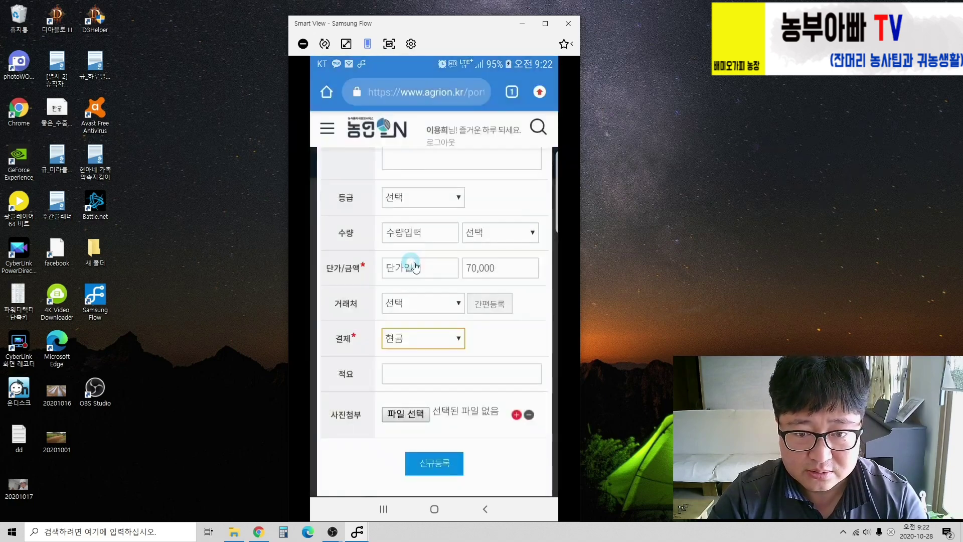
Step: Review the completed expense form from 일자 to 결제, register it as a new entry and confirm the registration
scroll(529, 326, "up", 2)
left_click(532, 319)
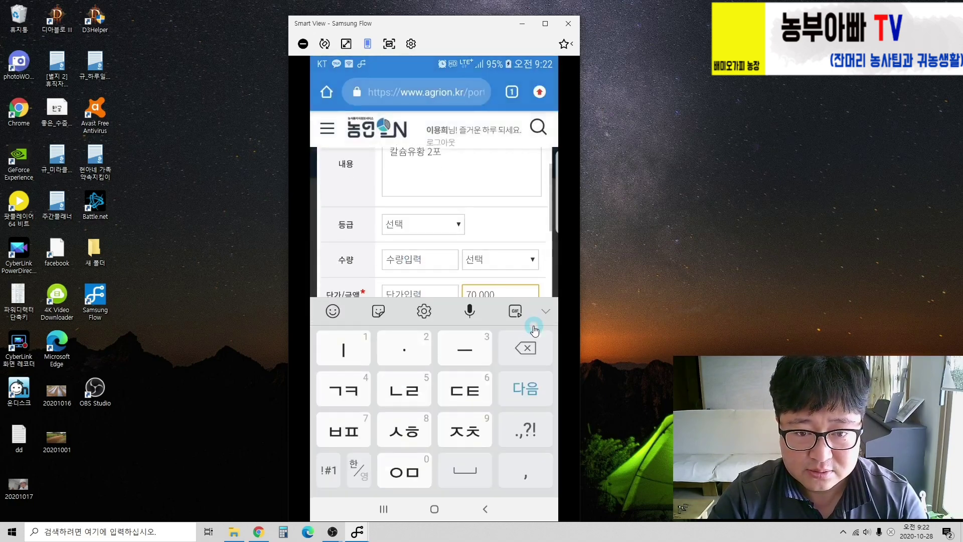
left_click(518, 229)
scroll(502, 251, "up", 6)
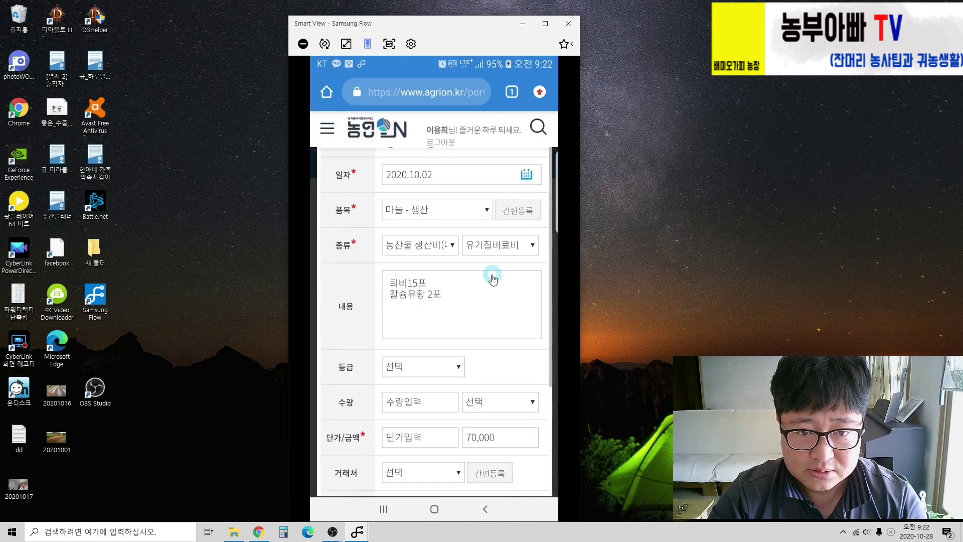
scroll(490, 286, "down", 2)
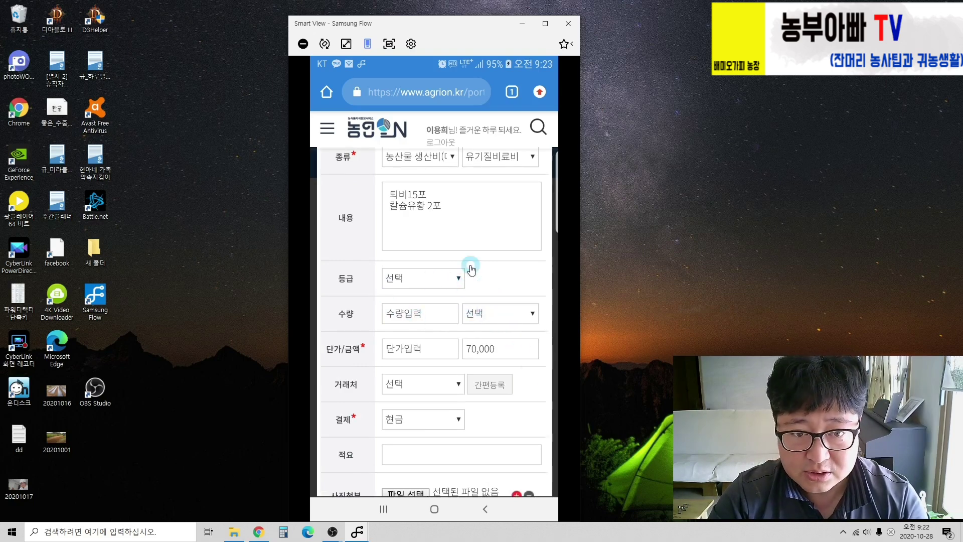
scroll(447, 284, "up", 2)
scroll(497, 309, "down", 4)
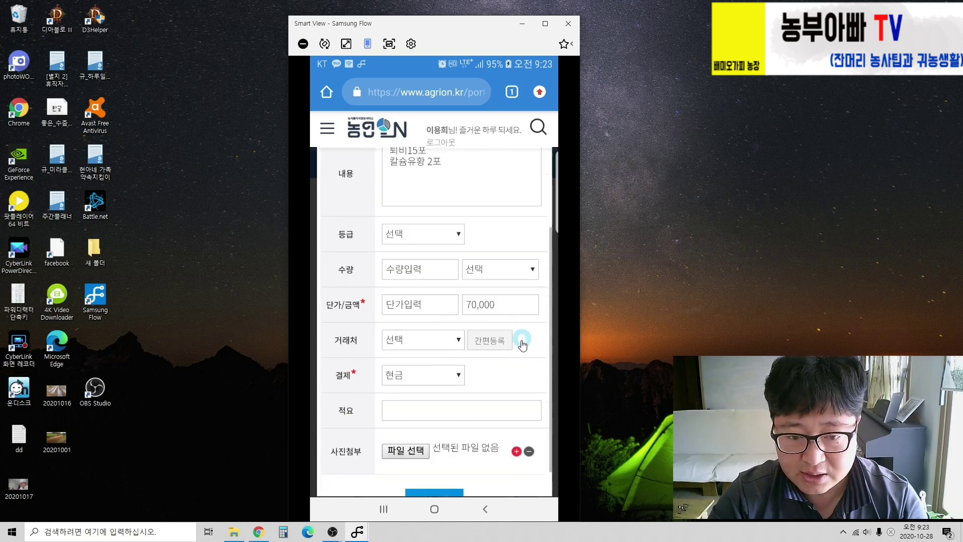
left_click(434, 466)
left_click(519, 334)
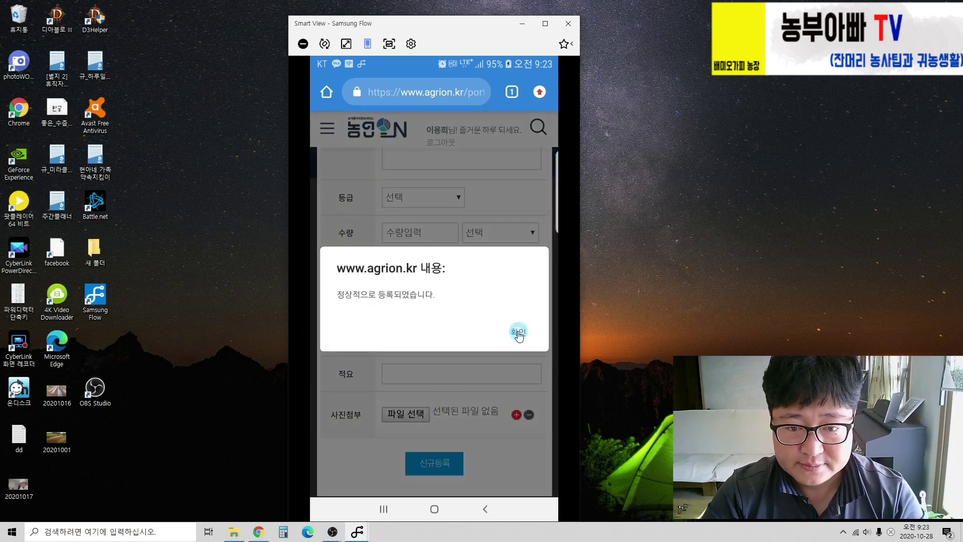
left_click(475, 303)
Step: Check October 2 on the 농업경영장부 calendar for the expense entry and open the 입출금장부
scroll(475, 306, "up", 5)
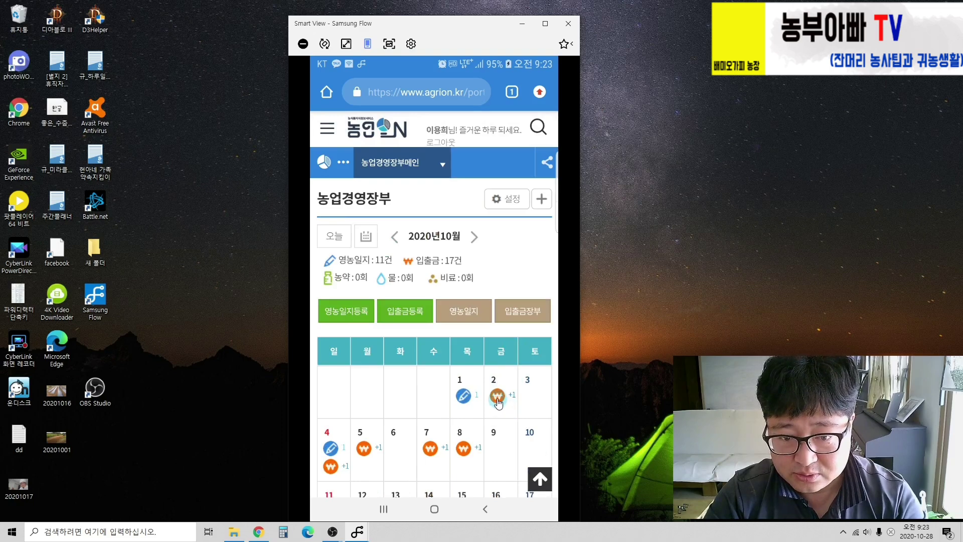
left_click(510, 396)
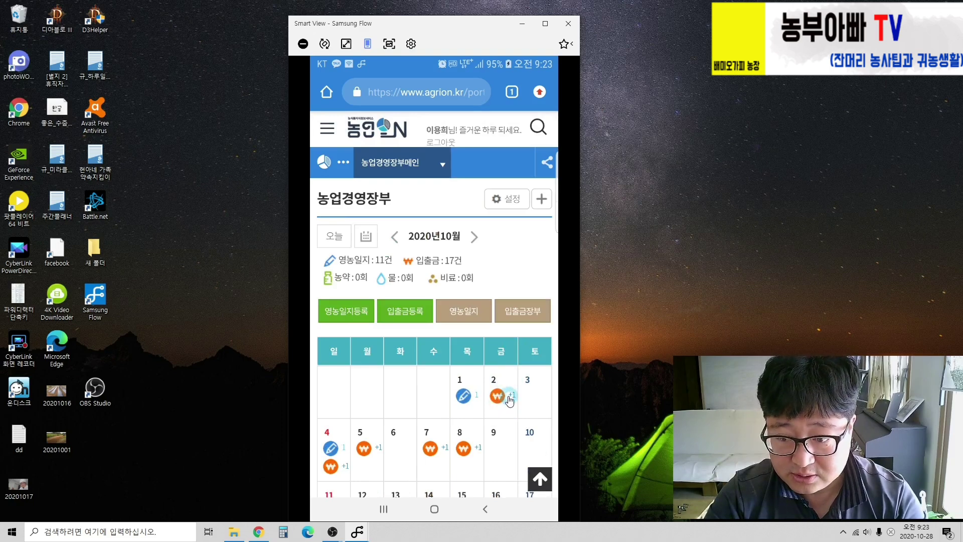
left_click(521, 313)
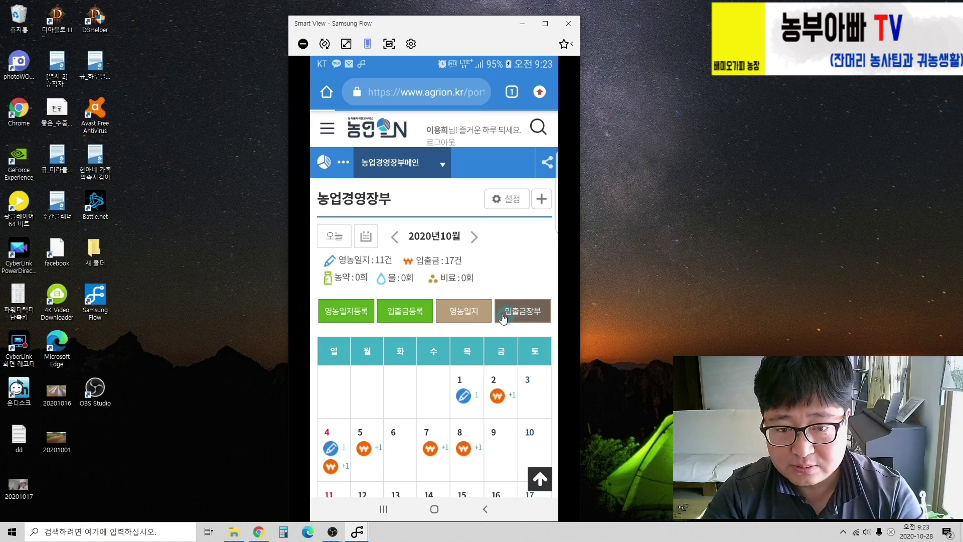
Step: Search the 입출금장부 by condition for entries dated from 2020.10.02 to 2020.10.02
left_click(520, 238)
left_click(512, 226)
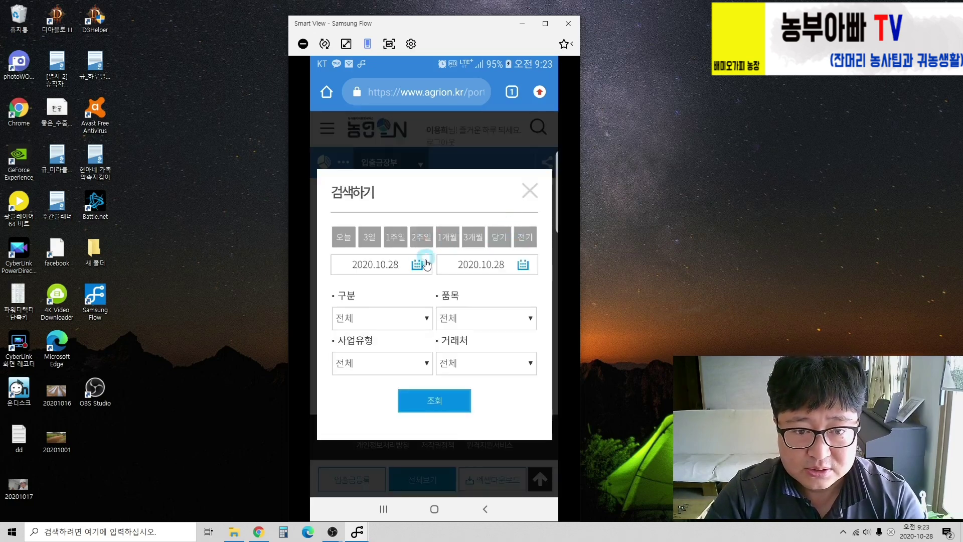
left_click(419, 266)
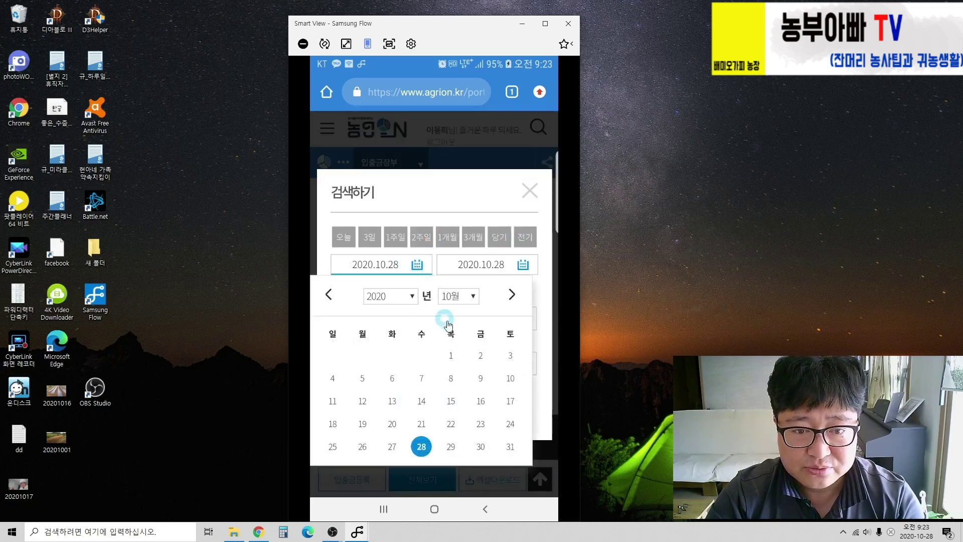
left_click(481, 358)
left_click(523, 265)
left_click(483, 357)
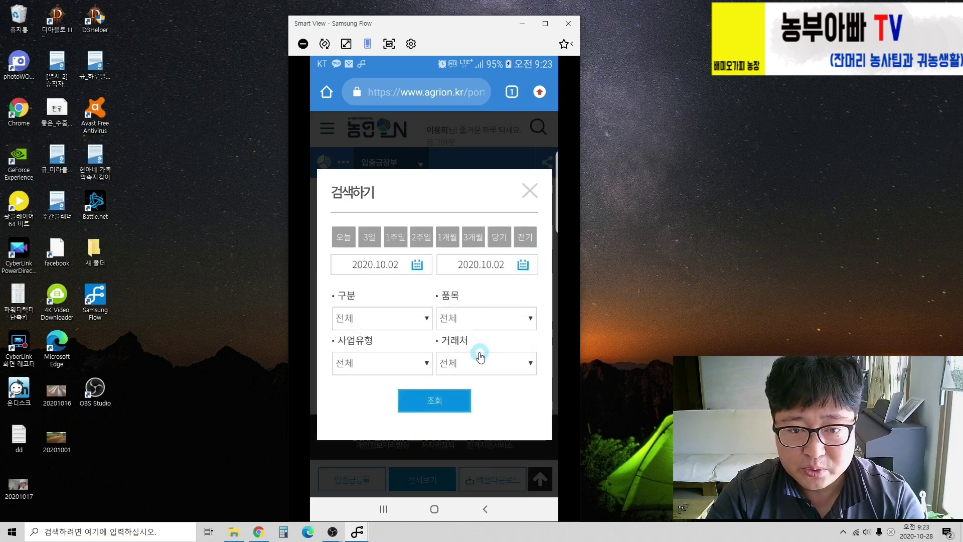
left_click(434, 406)
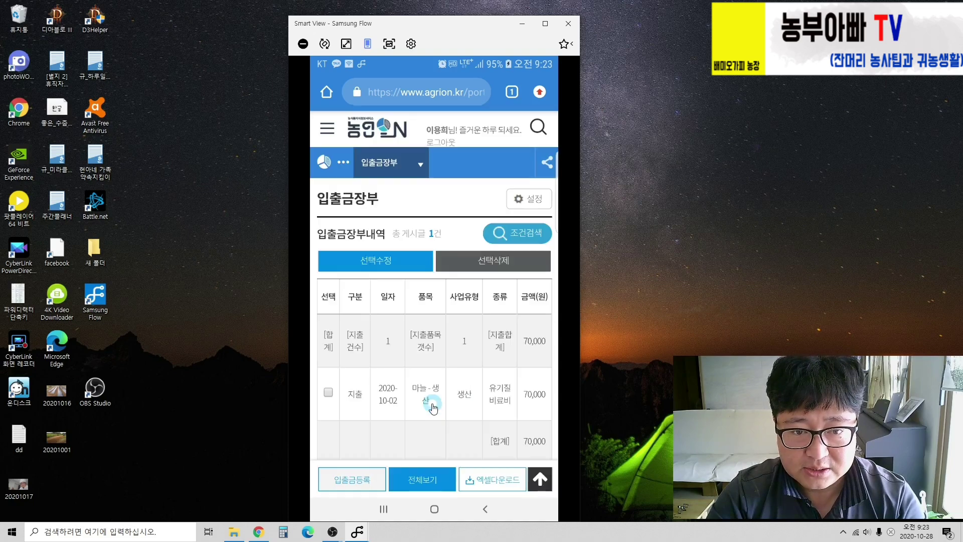
Step: Select the 2020-10-02 유기질비료비 expense for 마늘-생산 in the 입출금장부, delete it and confirm the deletion
scroll(438, 395, "down", 3)
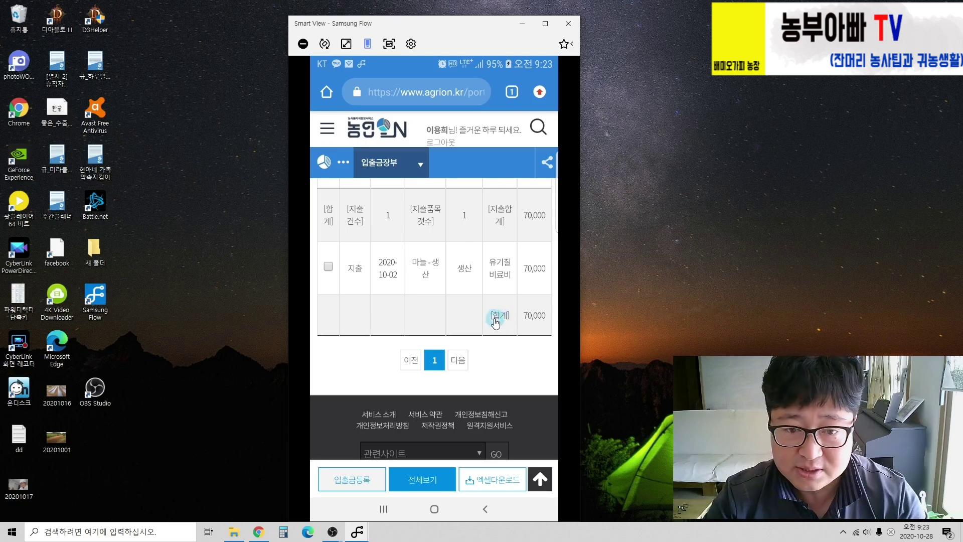
left_click(328, 267)
scroll(368, 352, "up", 3)
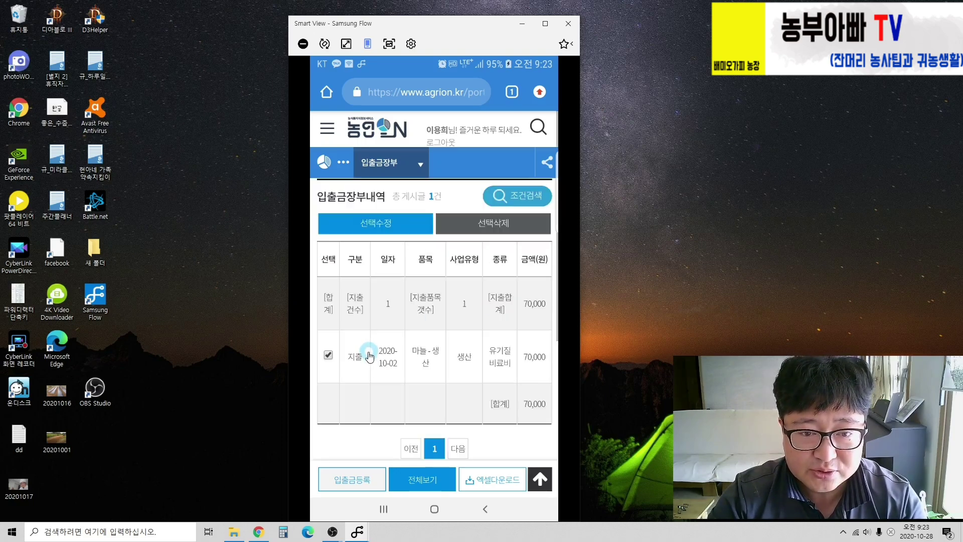
scroll(430, 361, "down", 4)
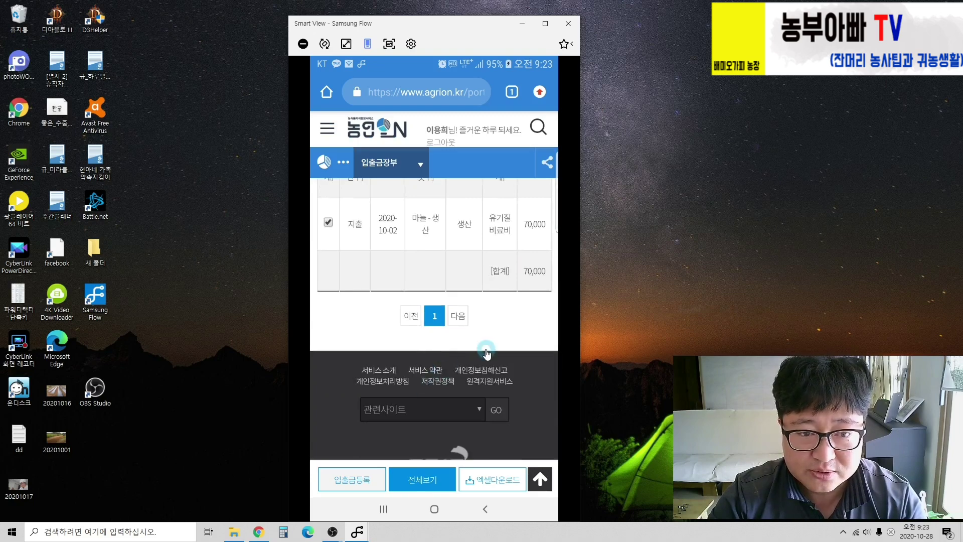
scroll(490, 346, "up", 3)
left_click(495, 266)
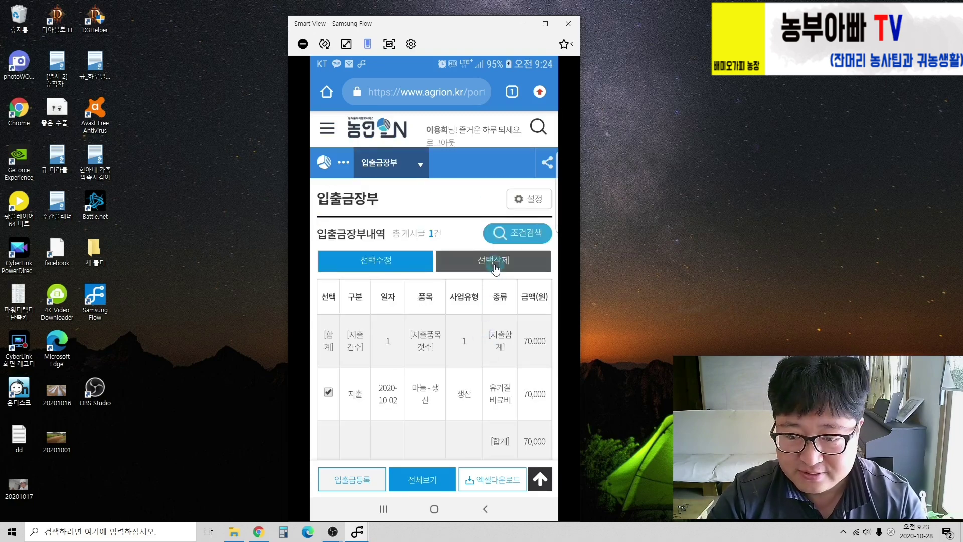
left_click(518, 333)
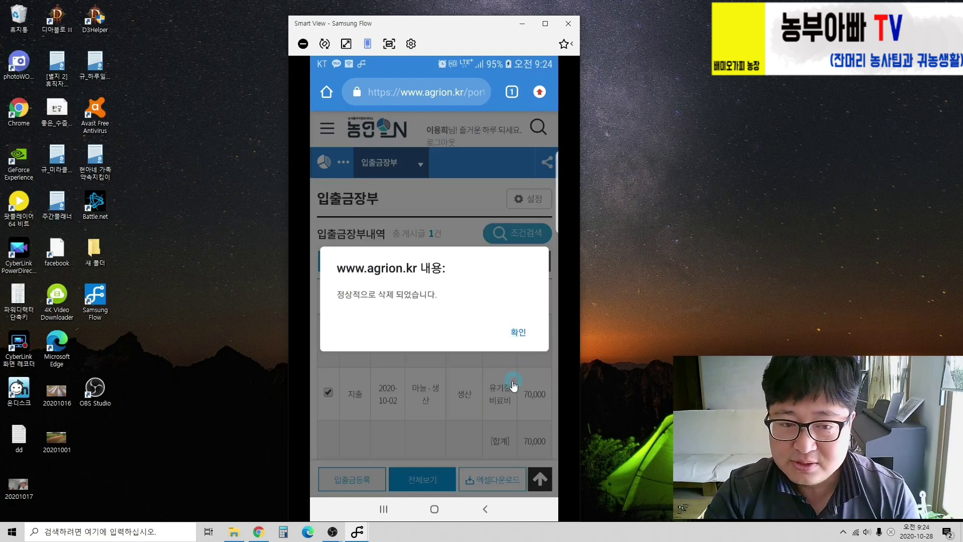
left_click(519, 332)
Step: Check October 2 on the 2020년10월 calendar of the 농업경영장부 main page for the deleted expense
left_click(514, 247)
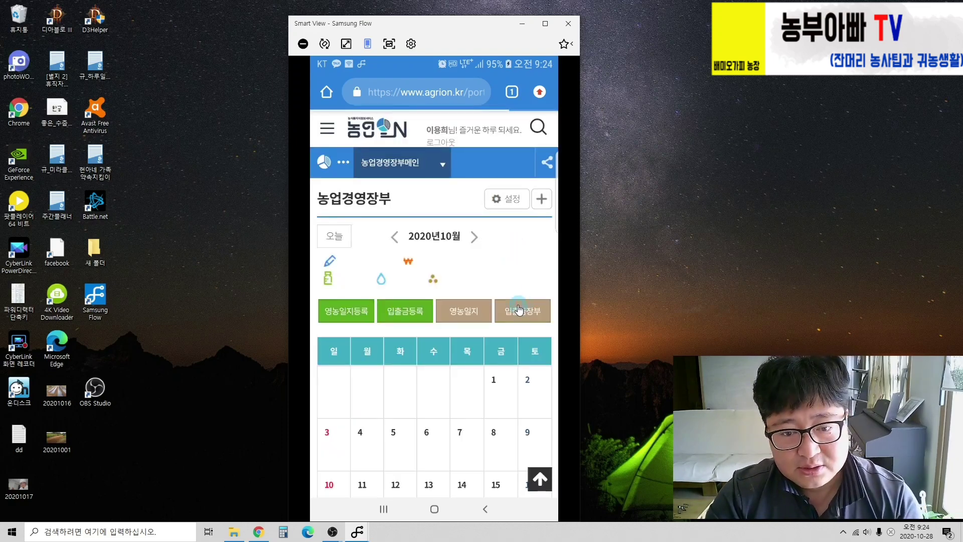
scroll(502, 311, "down", 3)
scroll(455, 388, "down", 3)
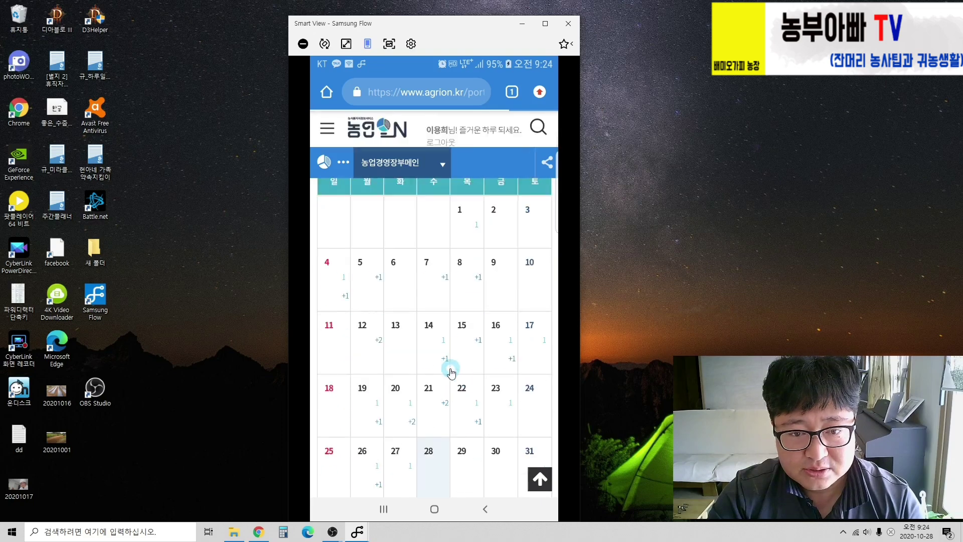
scroll(447, 340, "down", 3)
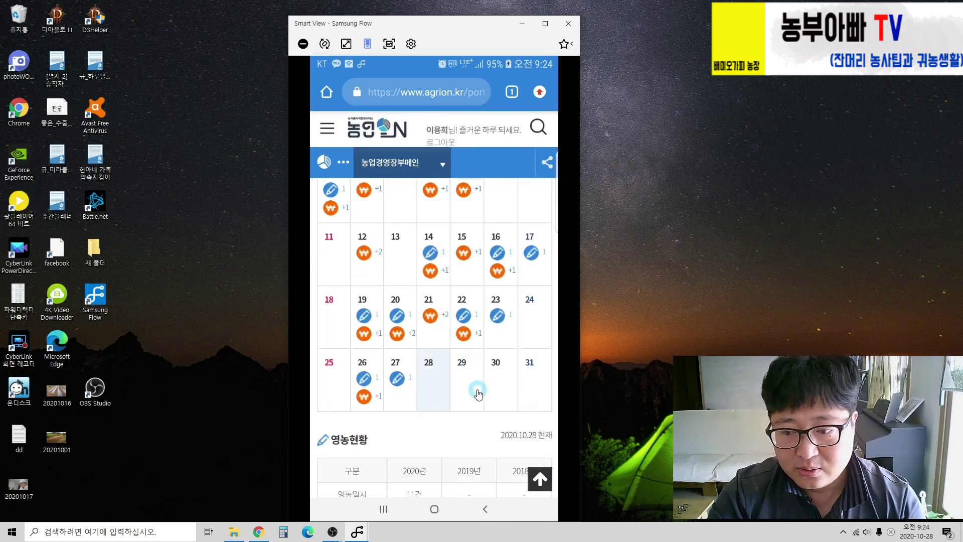
scroll(478, 394, "up", 3)
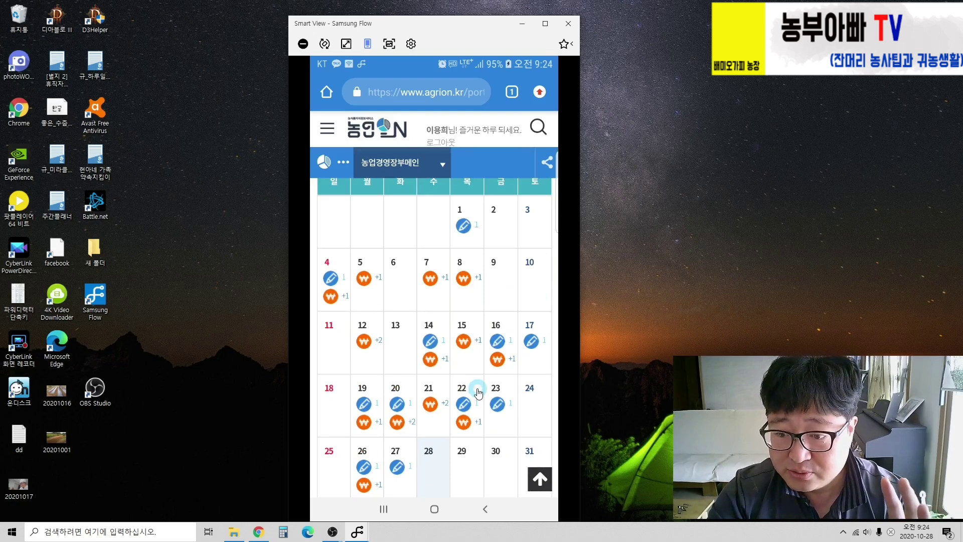